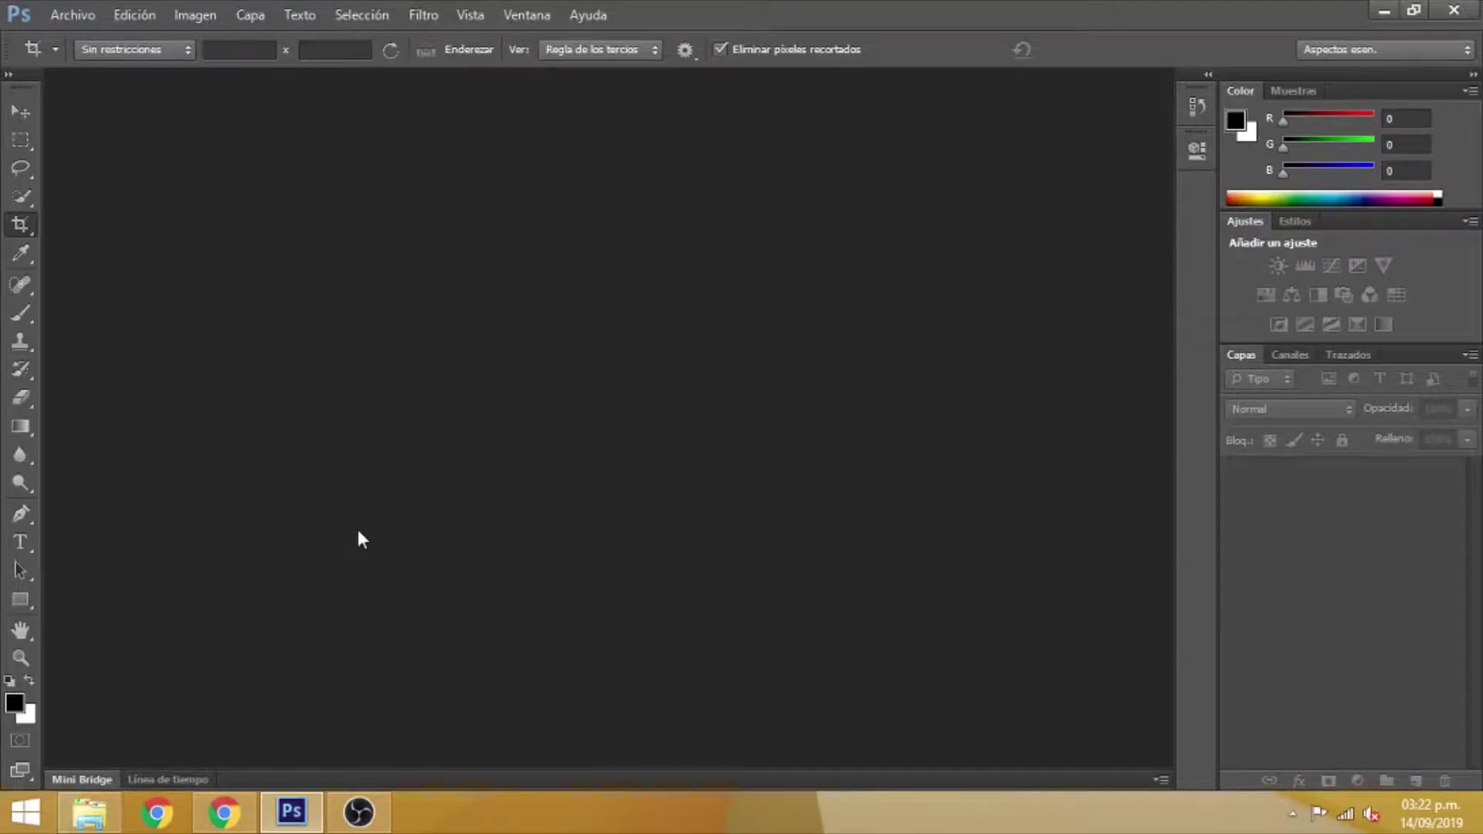
Create a new document 1920 pixels wide and 1200 pixels high
{"action": "left_click", "coordinate": [72, 14]}
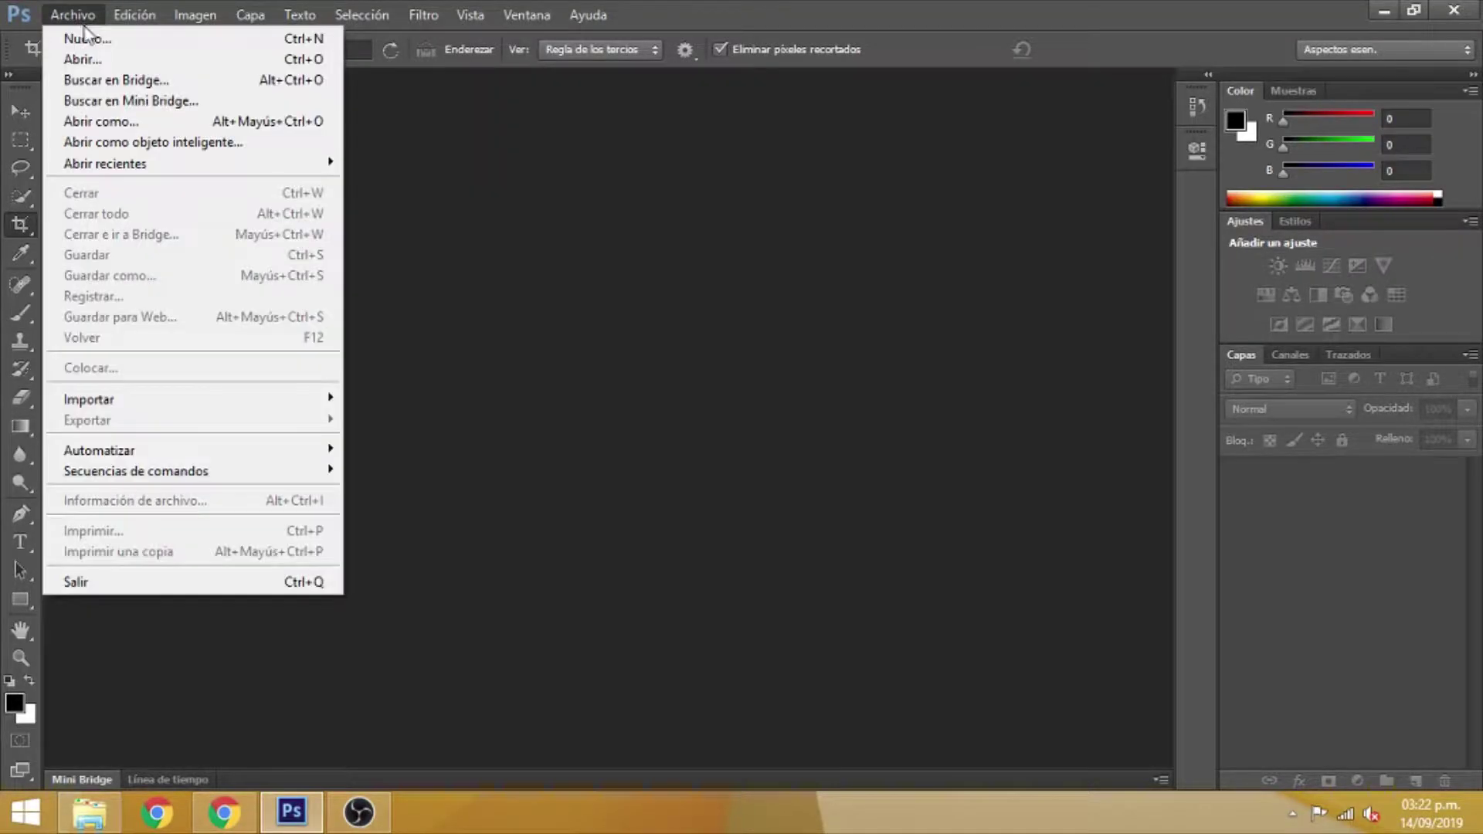
{"action": "left_click", "coordinate": [91, 40]}
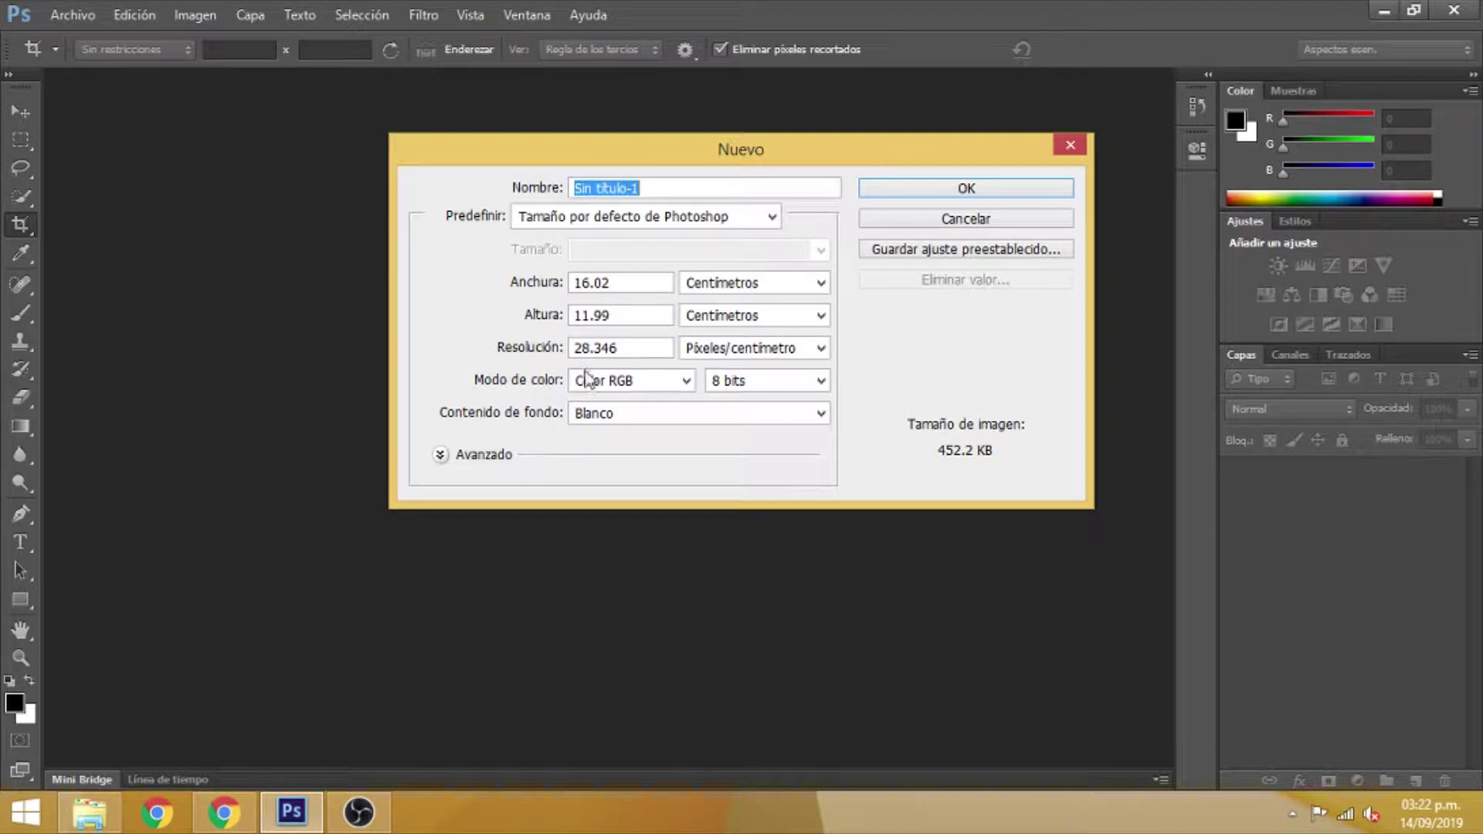
{"action": "left_click", "coordinate": [695, 284]}
{"action": "left_click", "coordinate": [698, 311]}
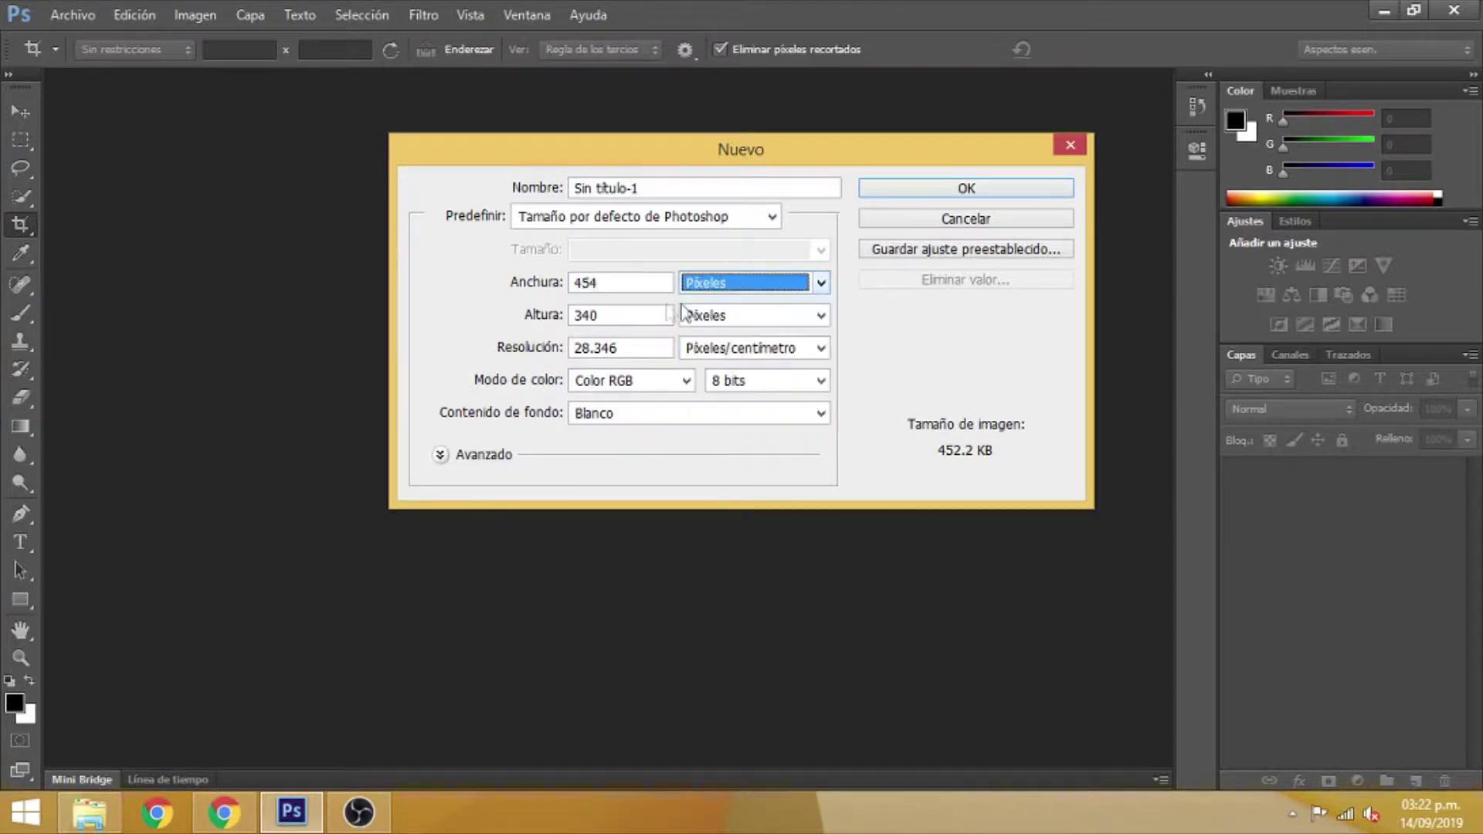
{"action": "left_click_drag", "start_coordinate": [629, 284], "coordinate": [451, 289]}
{"action": "type", "text": "1920"}
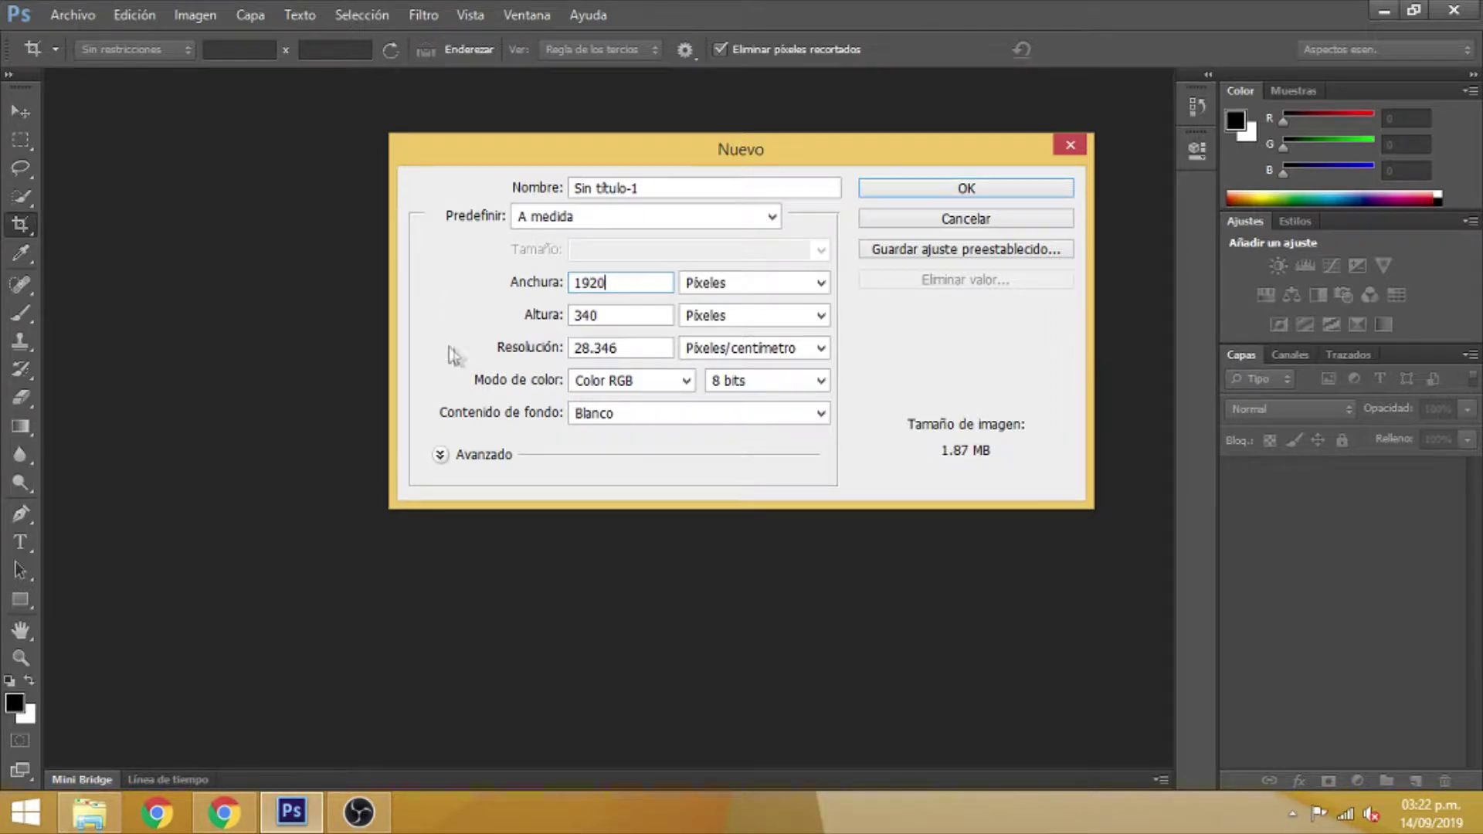
{"action": "left_click_drag", "start_coordinate": [606, 315], "coordinate": [550, 316]}
{"action": "type", "text": "1200"}
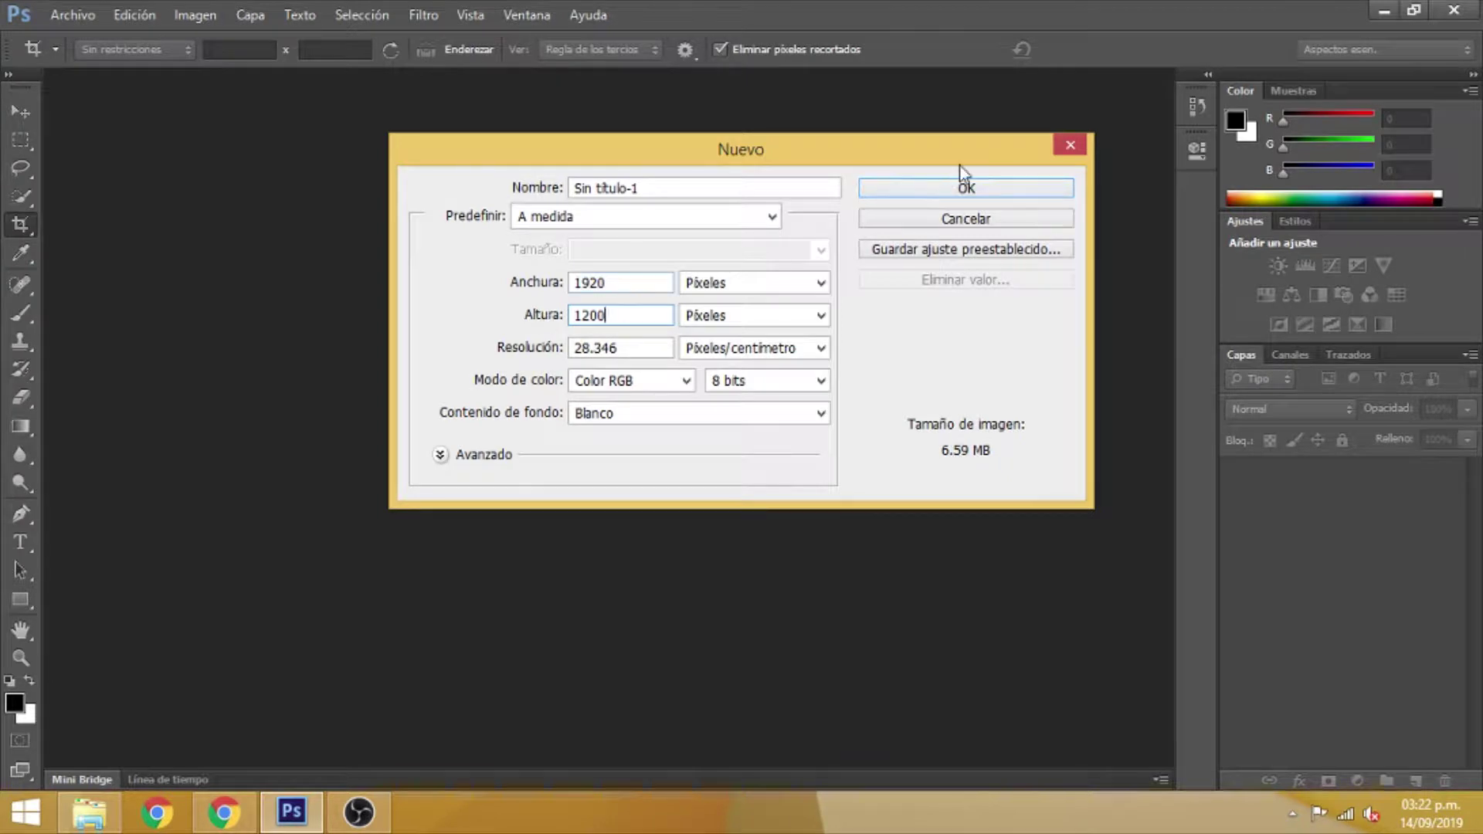
{"action": "left_click", "coordinate": [968, 193]}
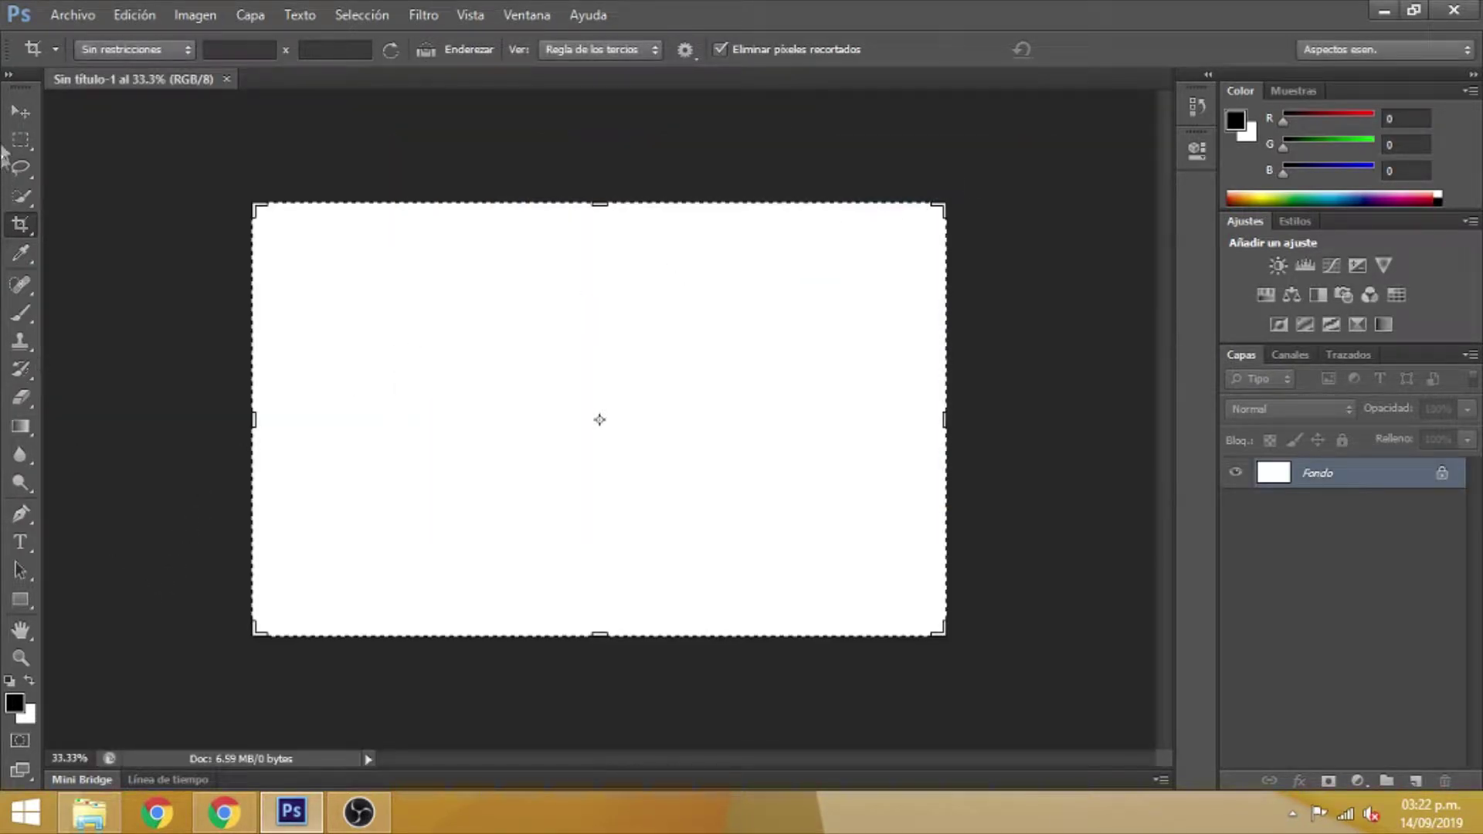
Set the foreground color to #242424 and fill the Fondo layer with it using the Paint Bucket
{"action": "left_click", "coordinate": [20, 112]}
{"action": "left_click", "coordinate": [16, 699]}
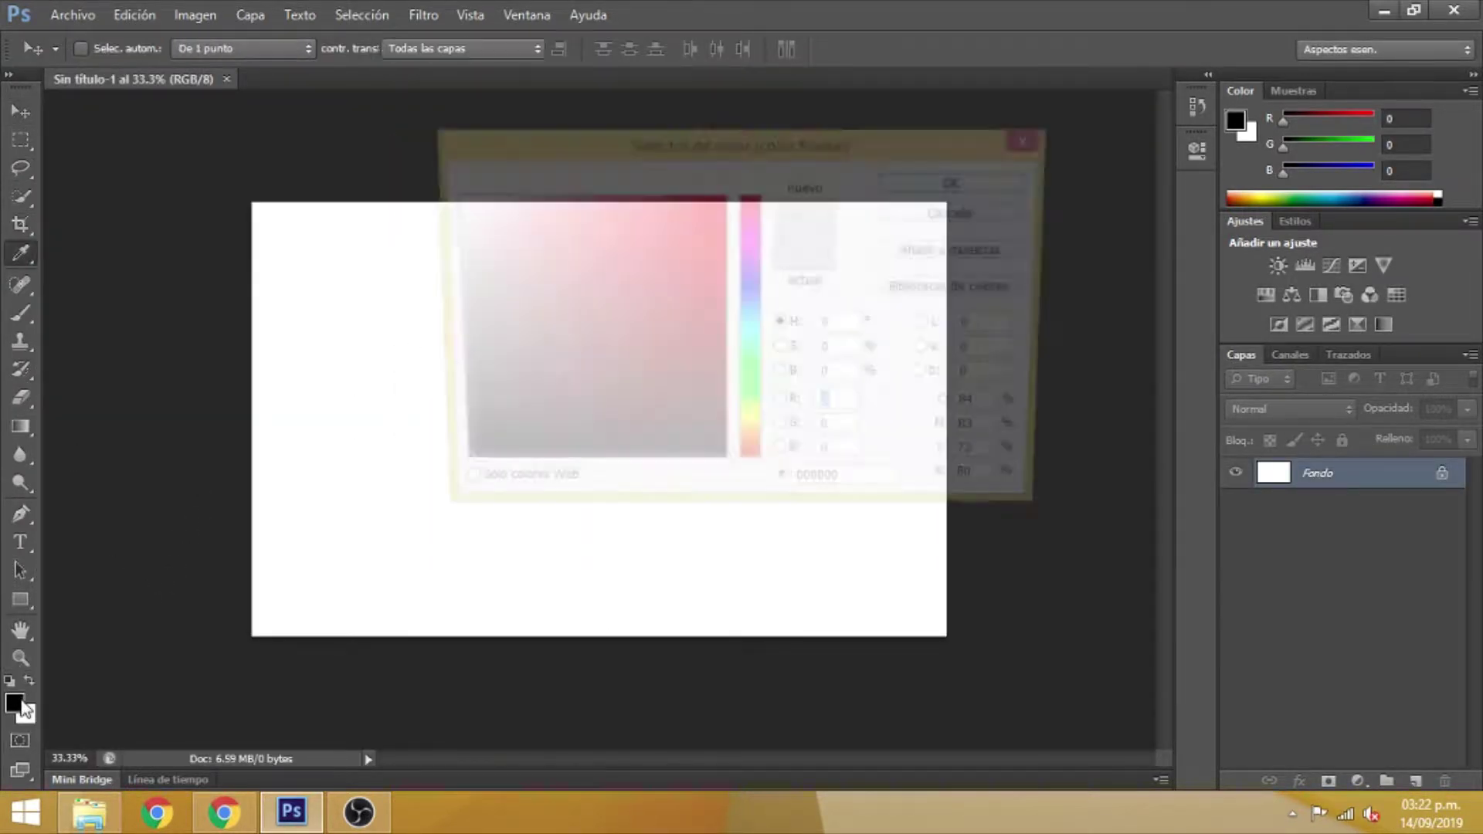
{"action": "left_click", "coordinate": [879, 484]}
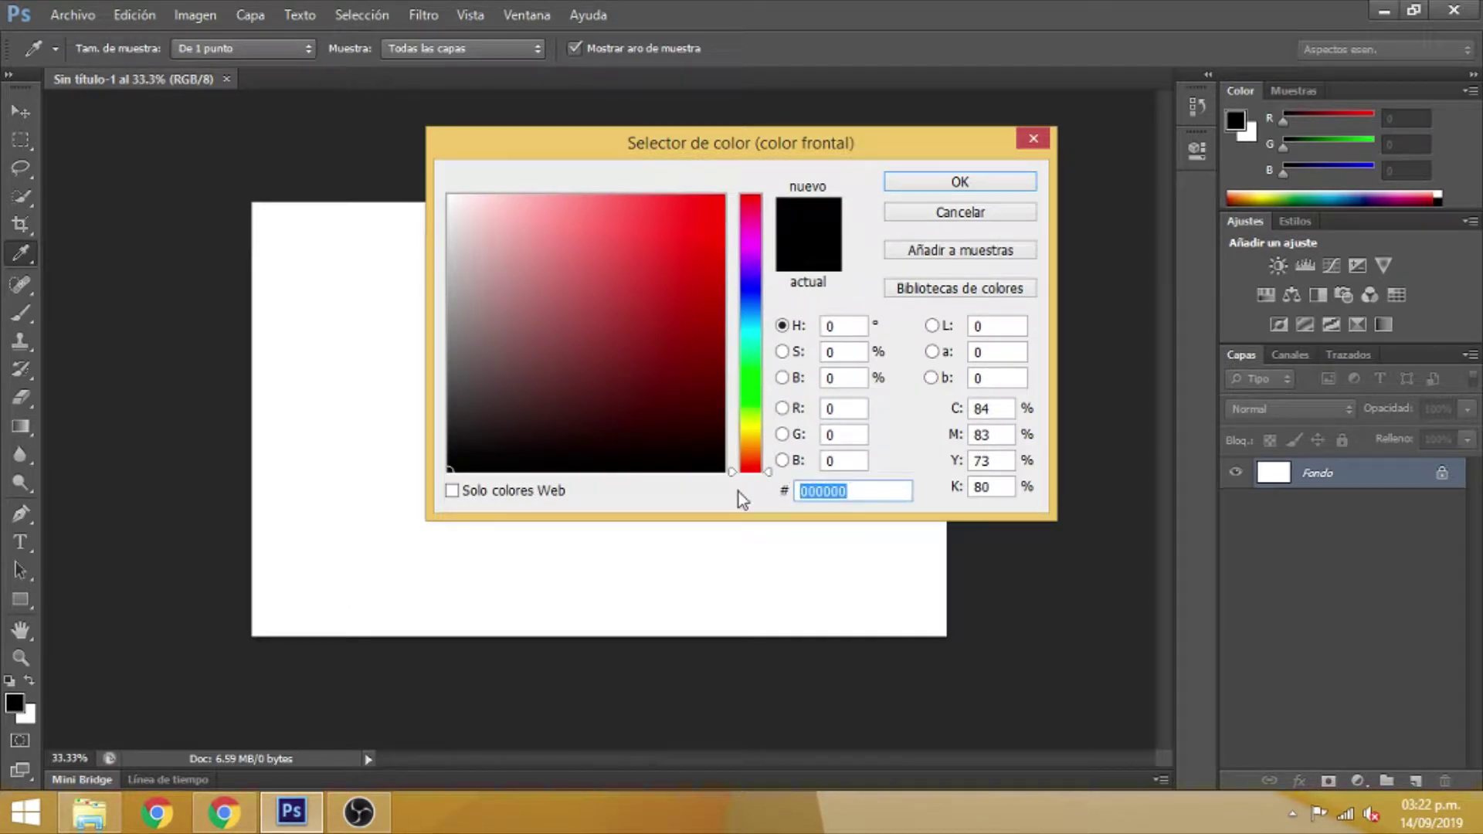
{"action": "type", "text": "242424"}
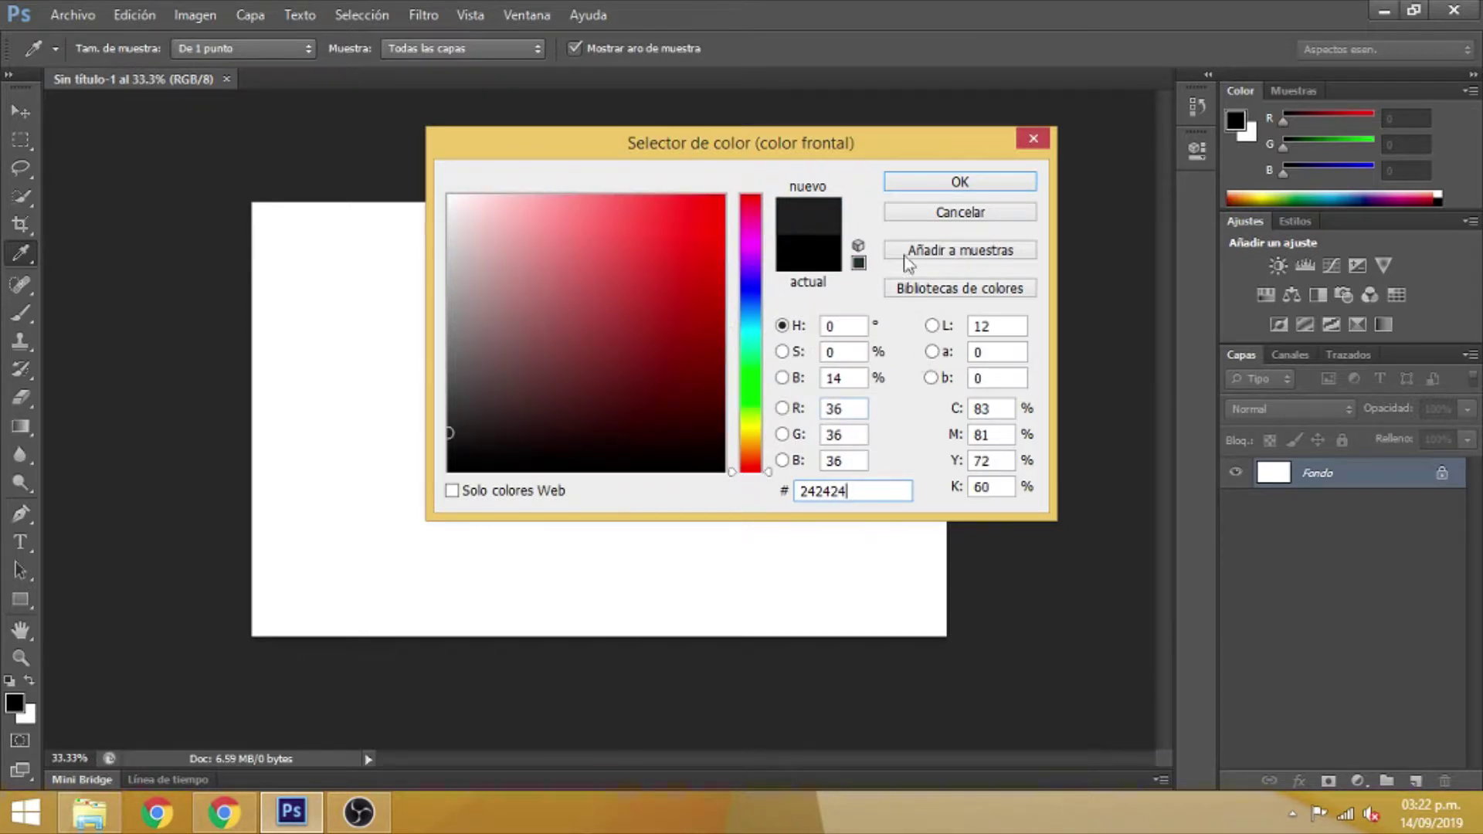
{"action": "left_click", "coordinate": [927, 187]}
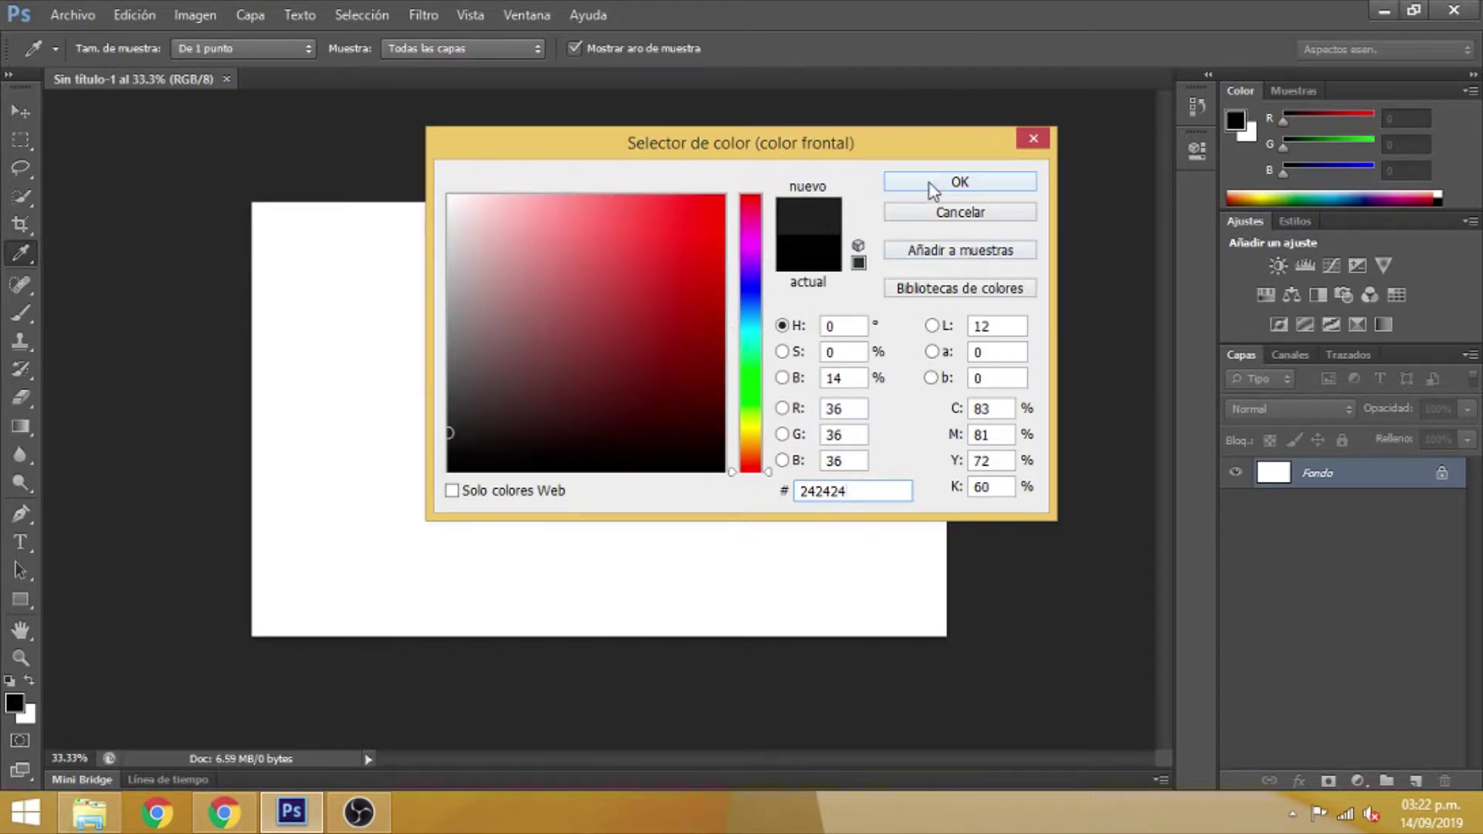
{"action": "left_click_drag", "start_coordinate": [15, 436], "coordinate": [83, 438]}
{"action": "left_click", "coordinate": [371, 409]}
{"action": "key", "text": "v"}
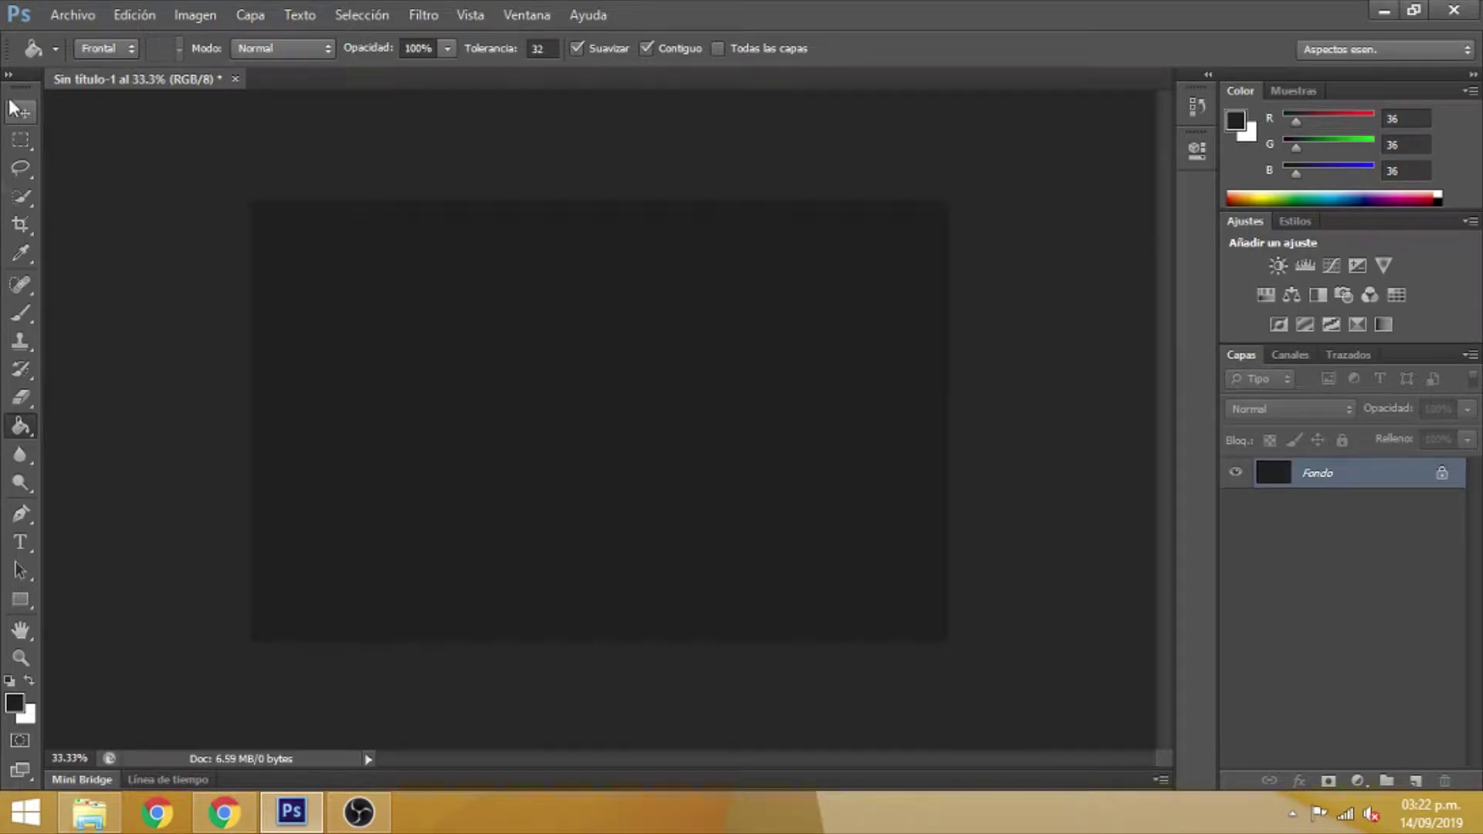
Change the area around the canvas to light gray (Gris claro) and duplicate the Fondo layer
{"action": "right_click", "coordinate": [118, 346]}
{"action": "left_click", "coordinate": [143, 452]}
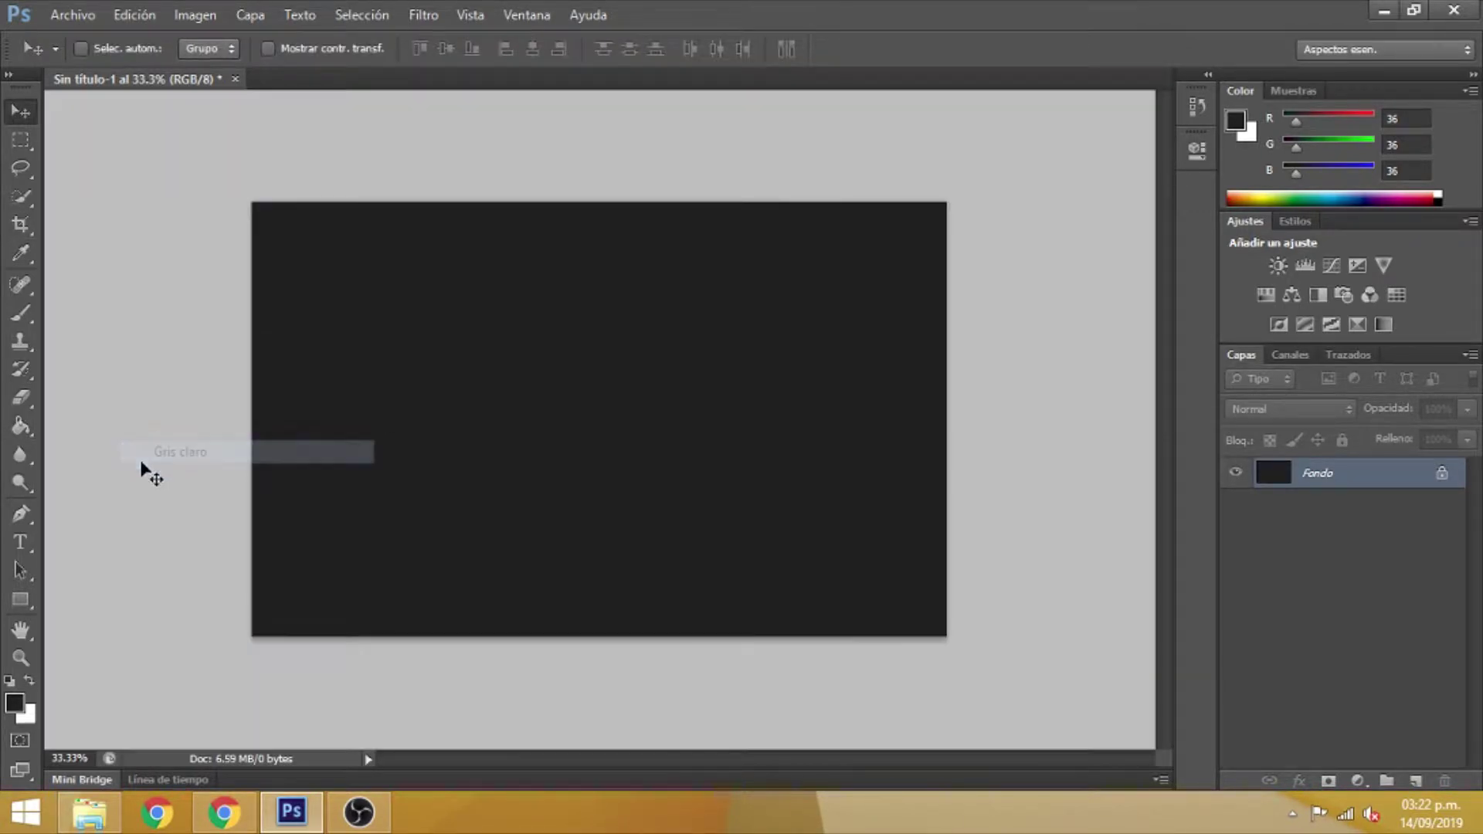
{"action": "left_click_drag", "start_coordinate": [1354, 482], "coordinate": [1415, 780]}
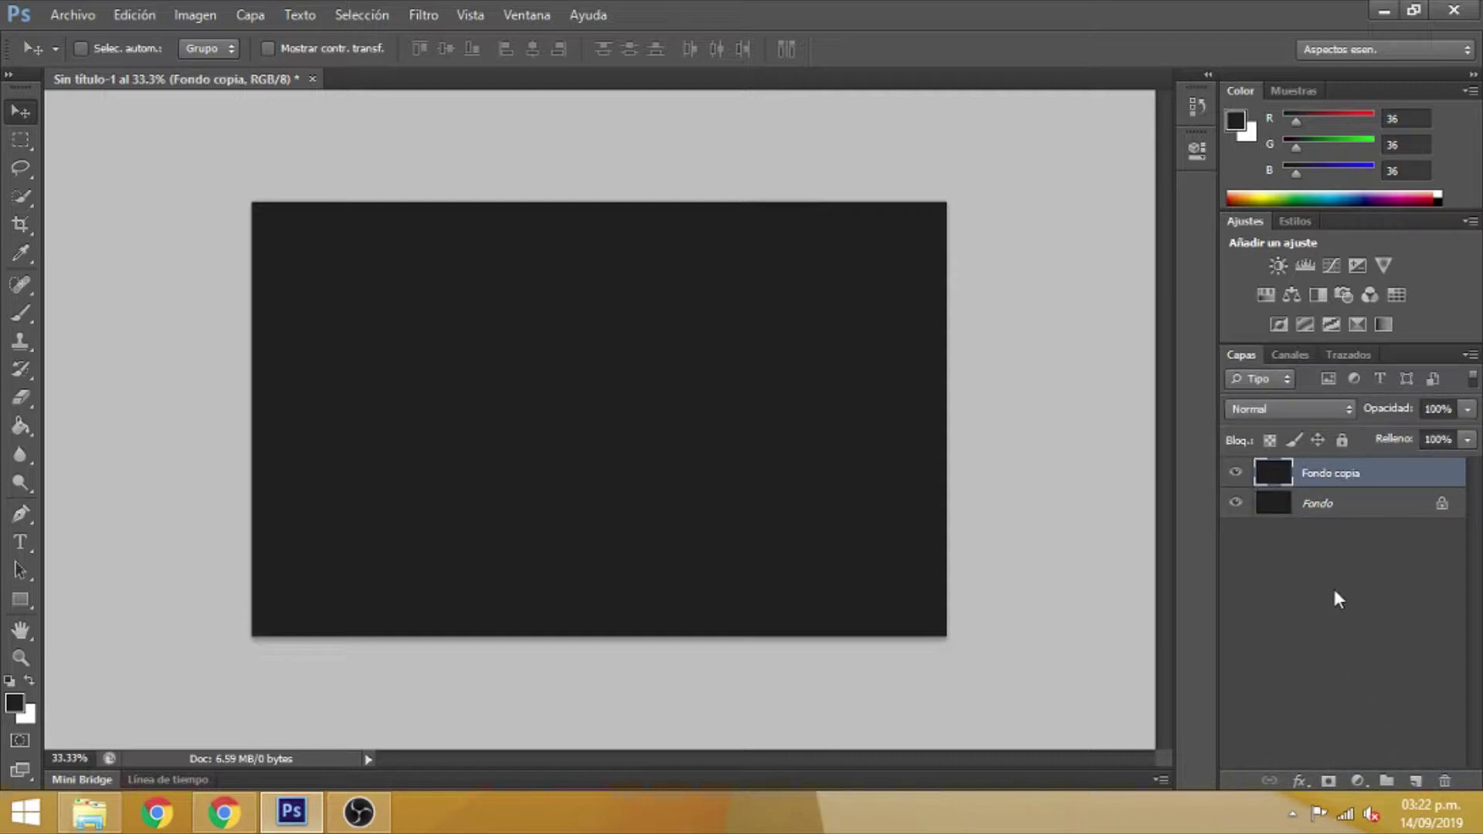
Apply the artistic Película granulada filter to the Fondo copia layer with Granulado 2 and Intensidad 0
{"action": "left_click", "coordinate": [435, 16]}
{"action": "left_click", "coordinate": [441, 100]}
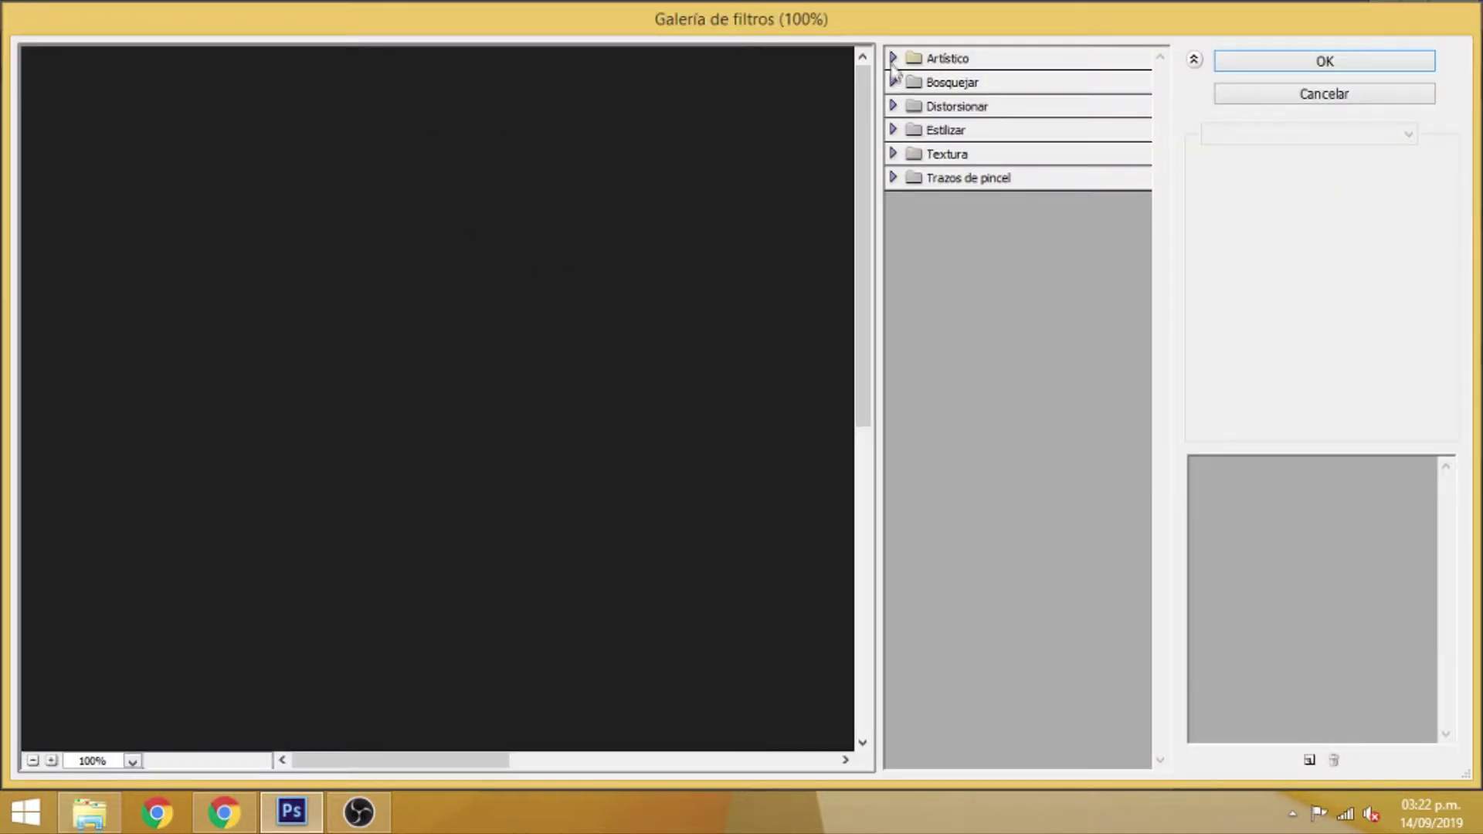
{"action": "left_click", "coordinate": [892, 60]}
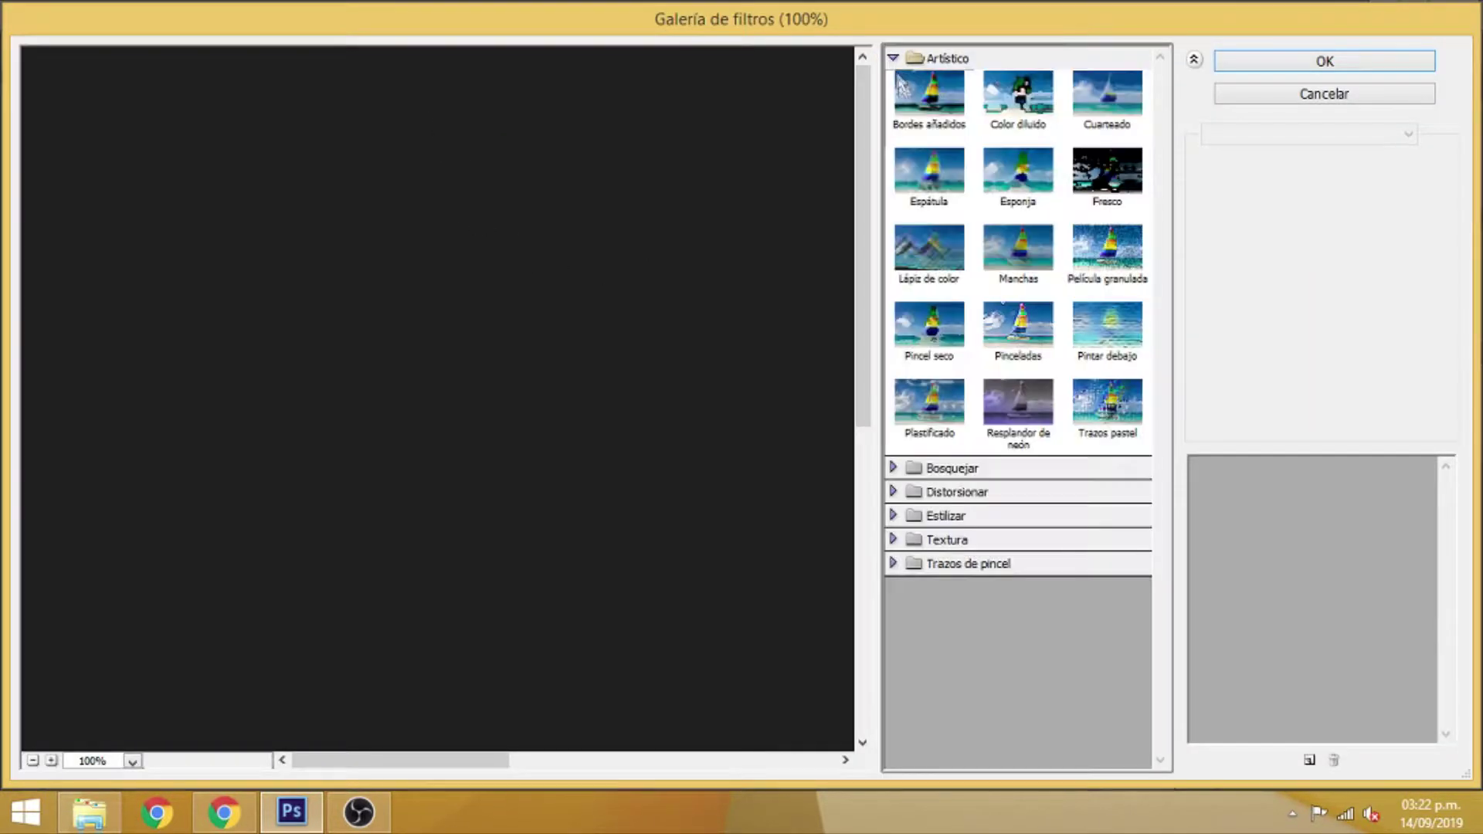
{"action": "left_click", "coordinate": [1085, 259]}
{"action": "left_click", "coordinate": [1412, 254]}
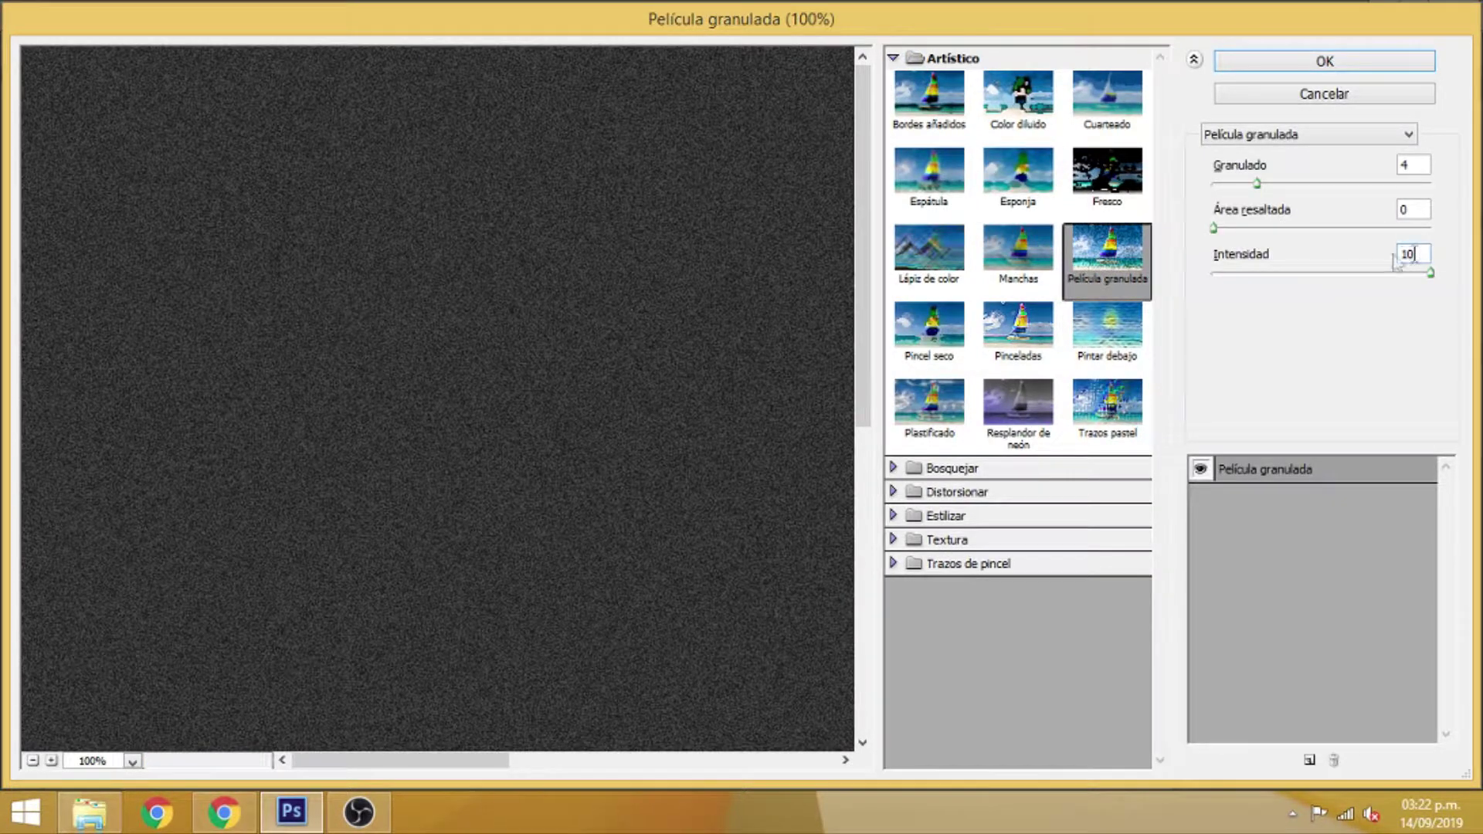
{"action": "type", "text": "0"}
{"action": "left_click", "coordinate": [1411, 164]}
{"action": "type", "text": "2"}
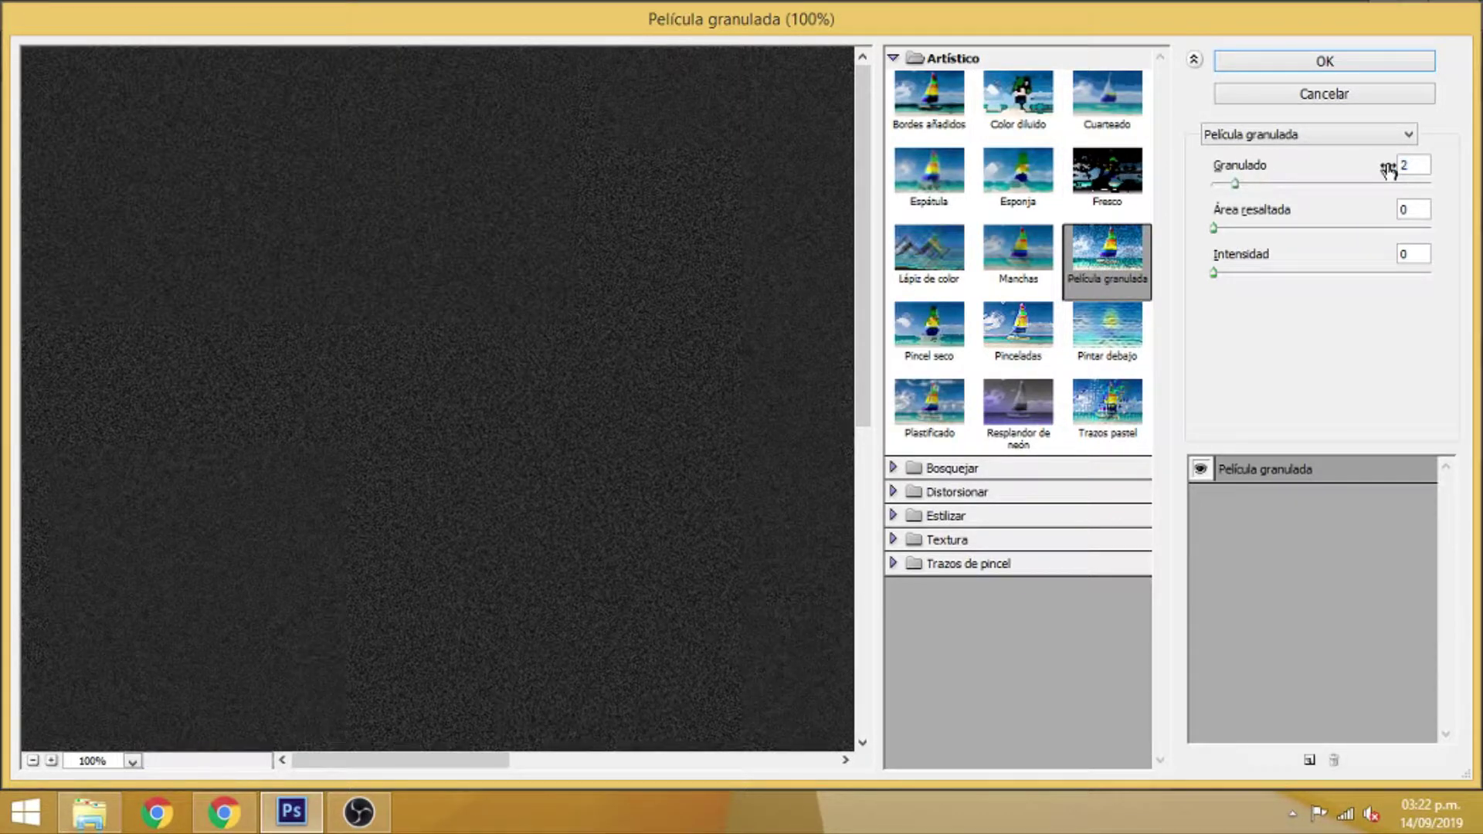
{"action": "left_click", "coordinate": [1271, 62]}
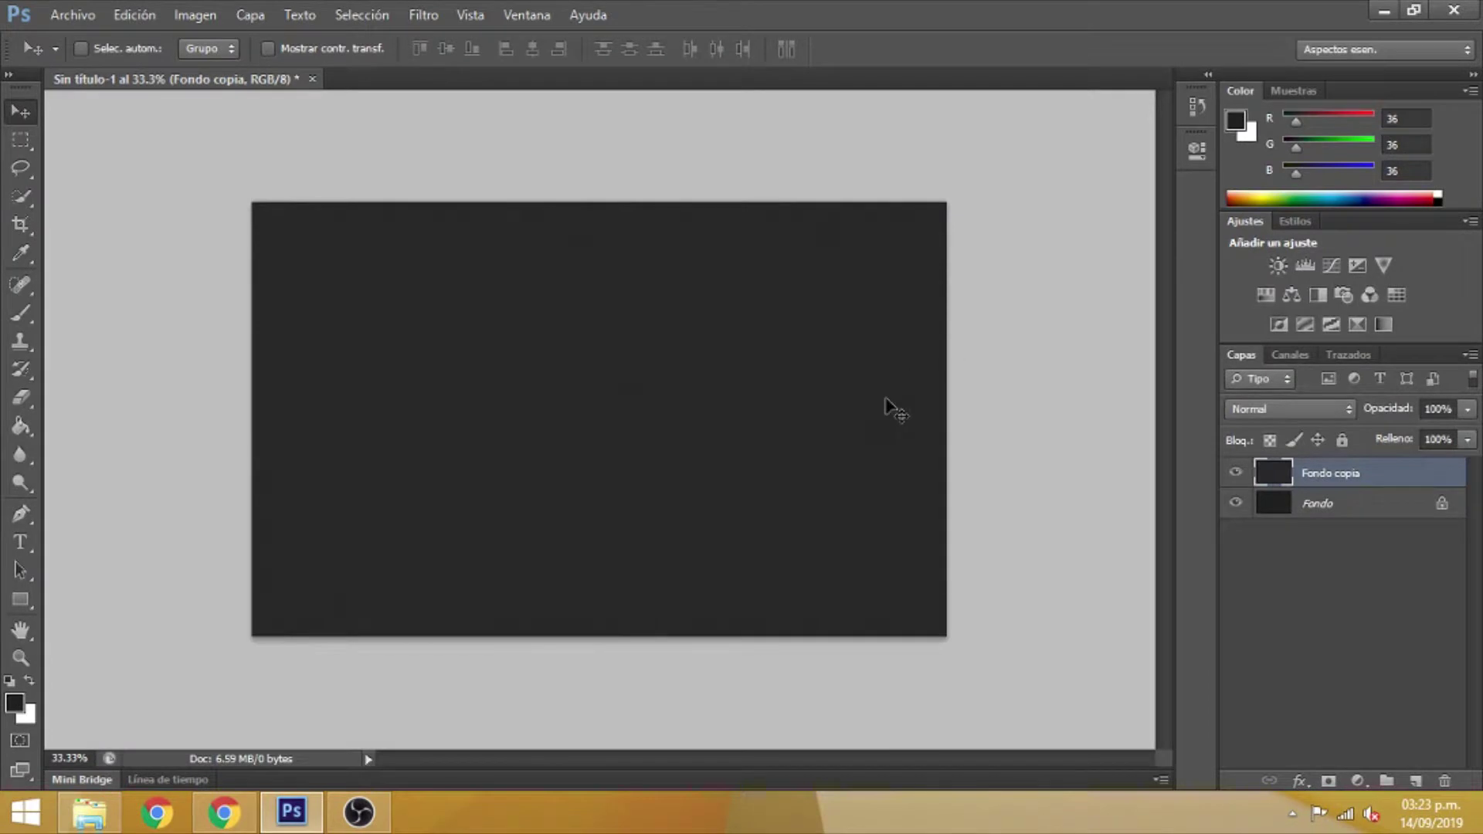
Set the Fondo copia layer's opacity to 50% and add a new empty layer above it
{"action": "key", "text": "ctrl+plus"}
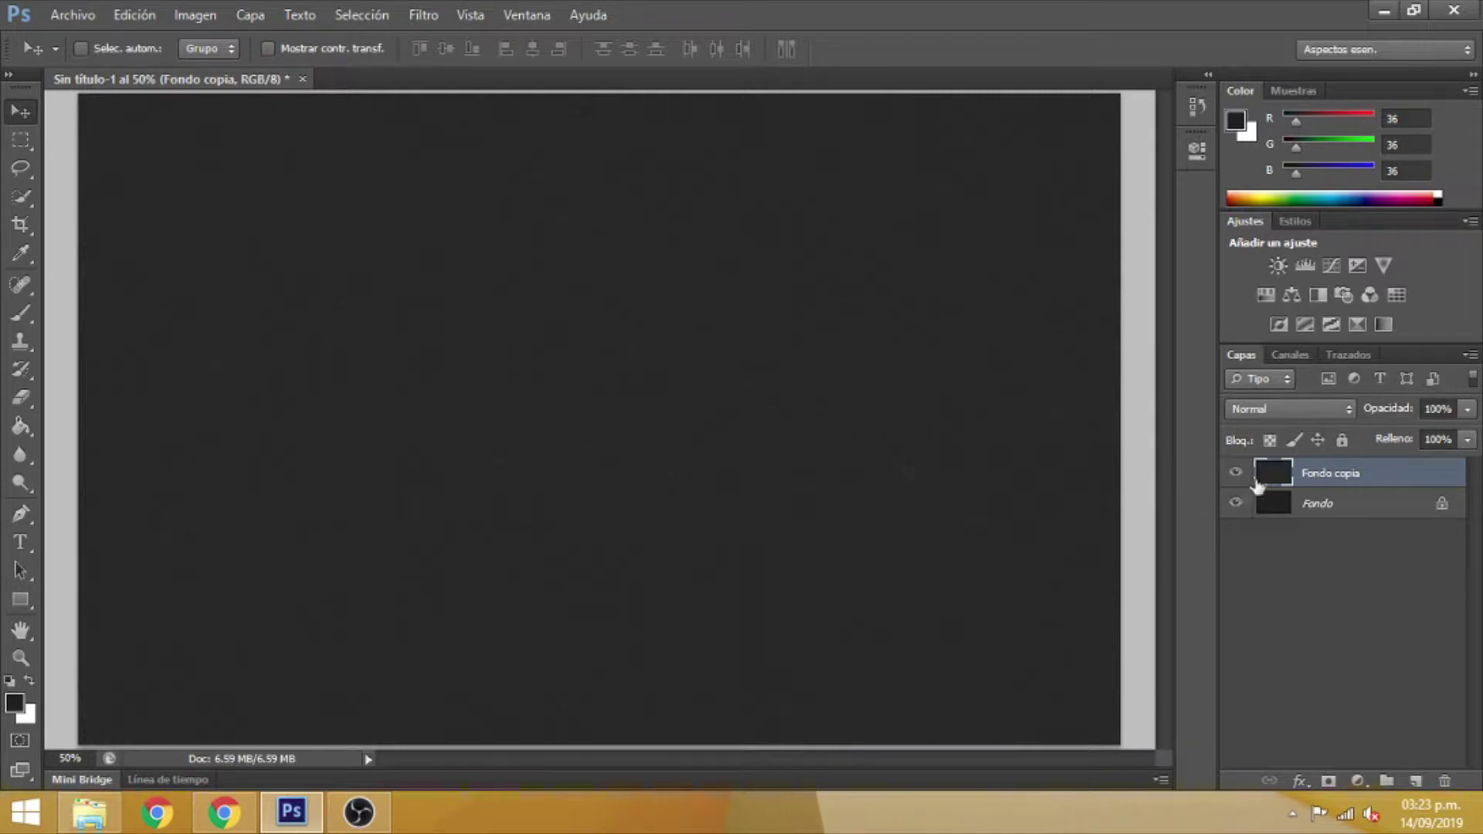
{"action": "left_click_drag", "start_coordinate": [1442, 411], "coordinate": [1421, 406]}
{"action": "type", "text": "50"}
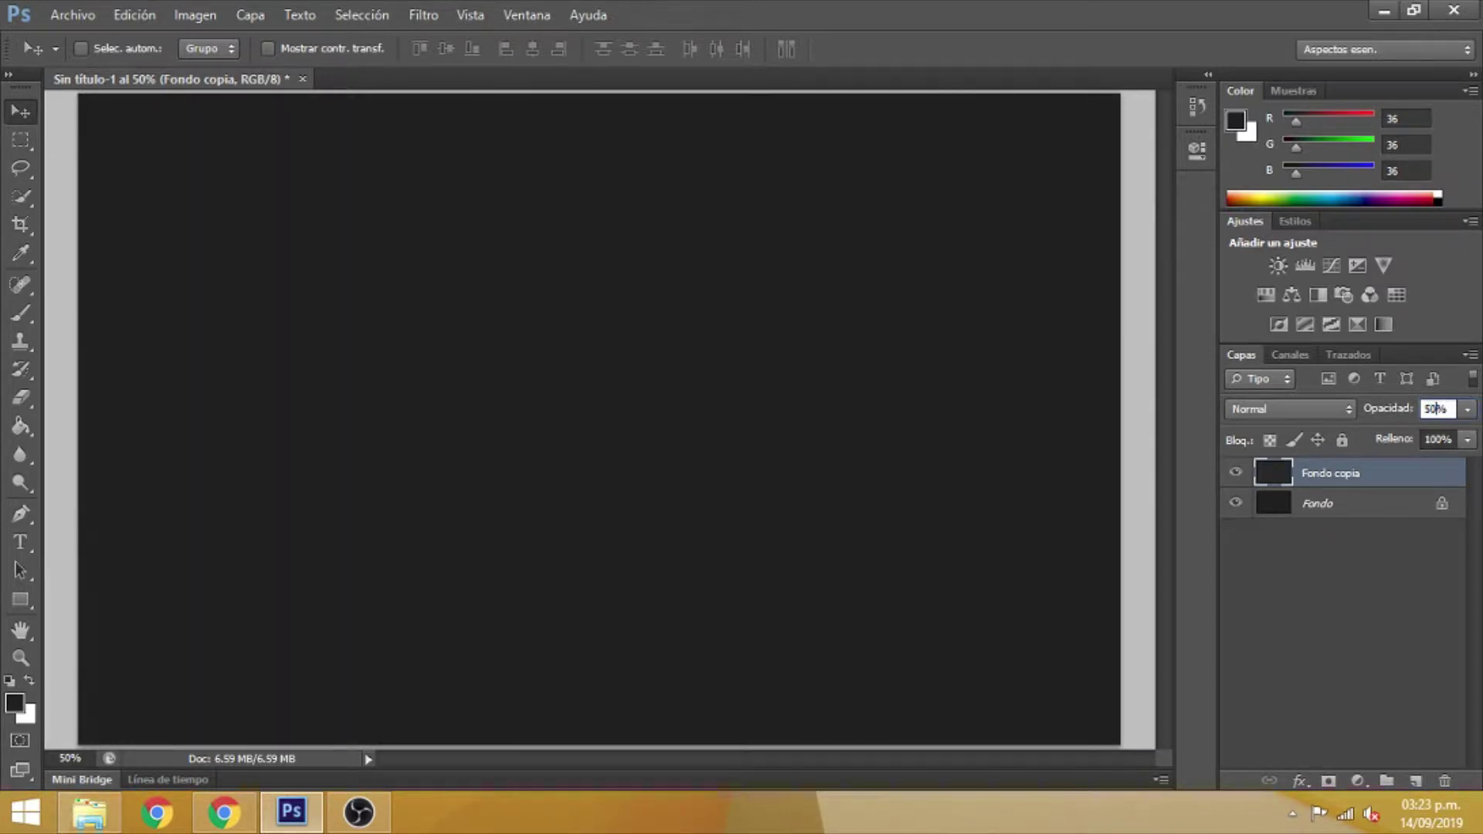
{"action": "key", "text": "Return"}
{"action": "left_click", "coordinate": [1415, 780]}
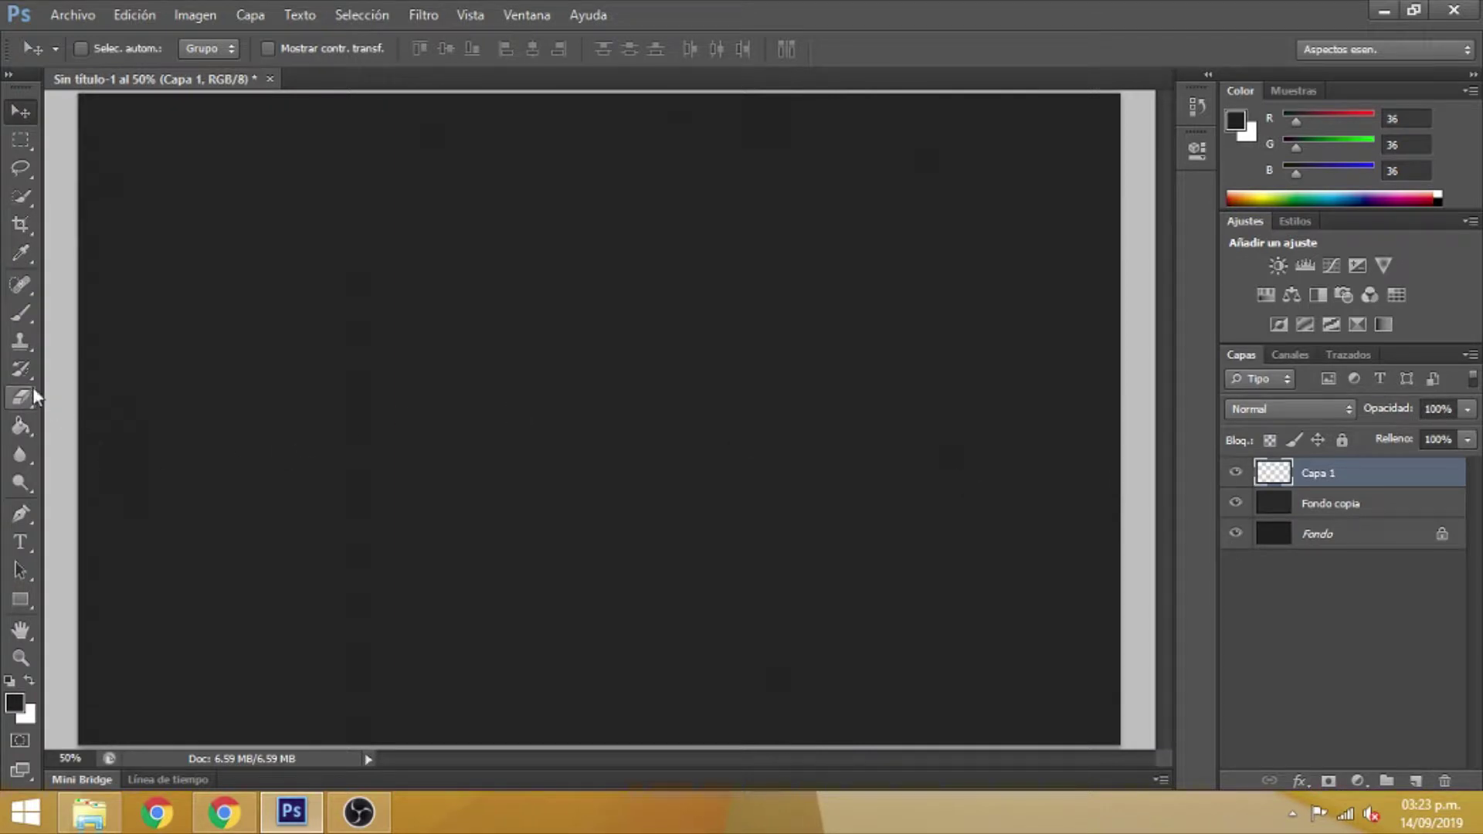
Replace the Brush tool's current presets with the grunge brush file from the efecto texto folder in Vídeos
{"action": "left_click", "coordinate": [21, 425]}
{"action": "left_click", "coordinate": [22, 314]}
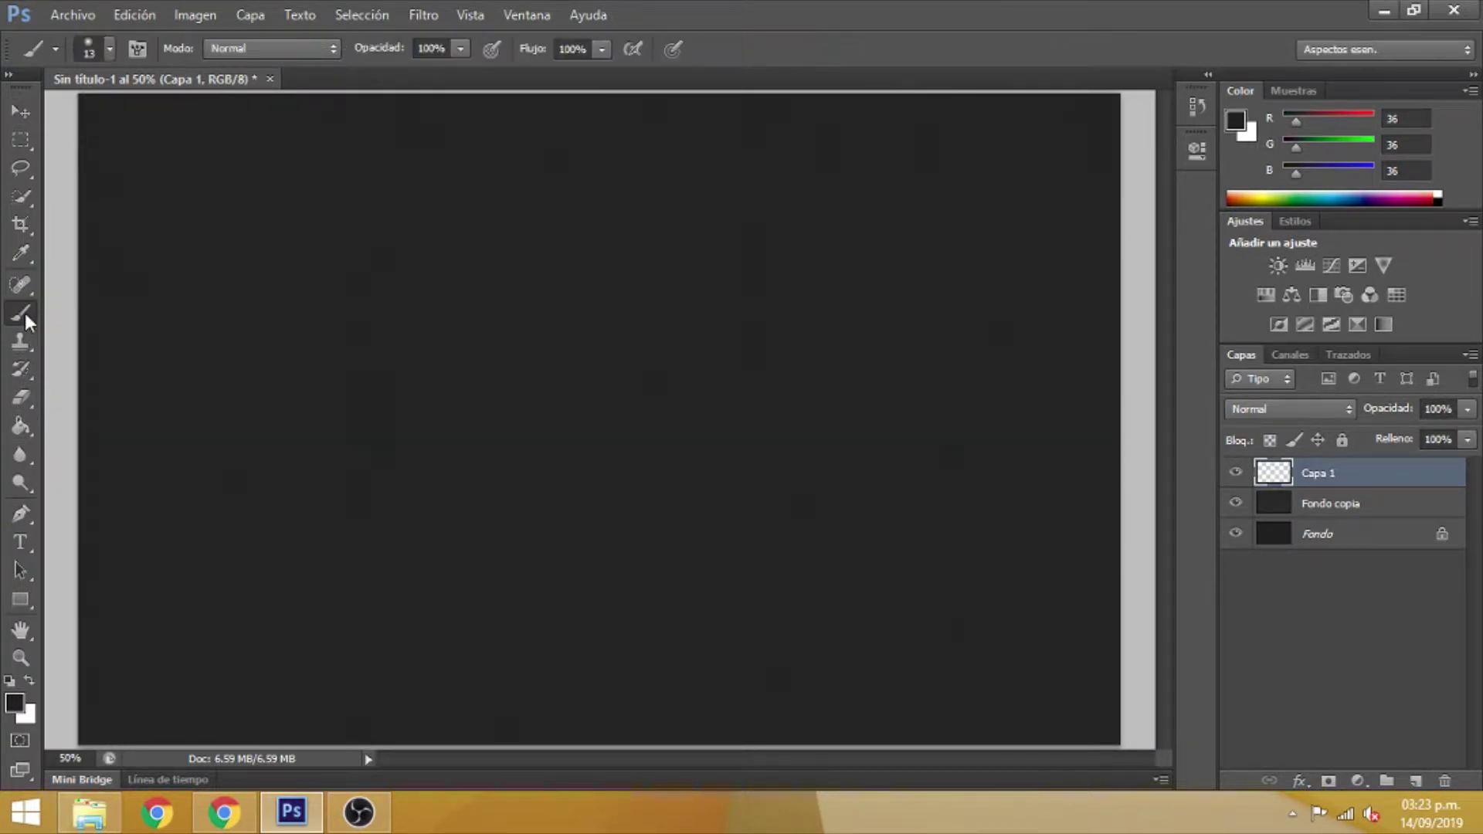
{"action": "left_click", "coordinate": [109, 48]}
{"action": "left_click", "coordinate": [278, 86]}
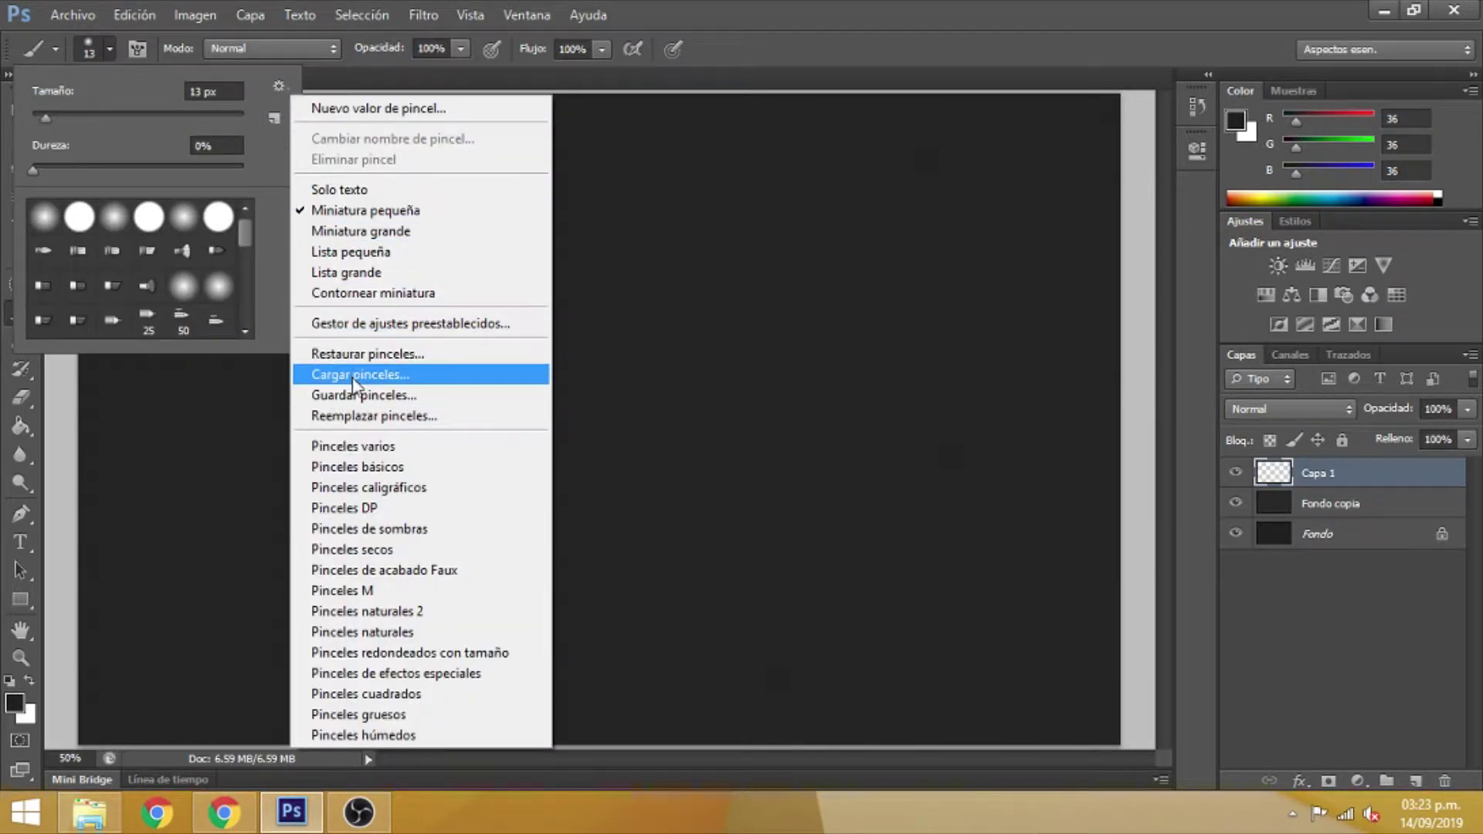
{"action": "left_click", "coordinate": [359, 414]}
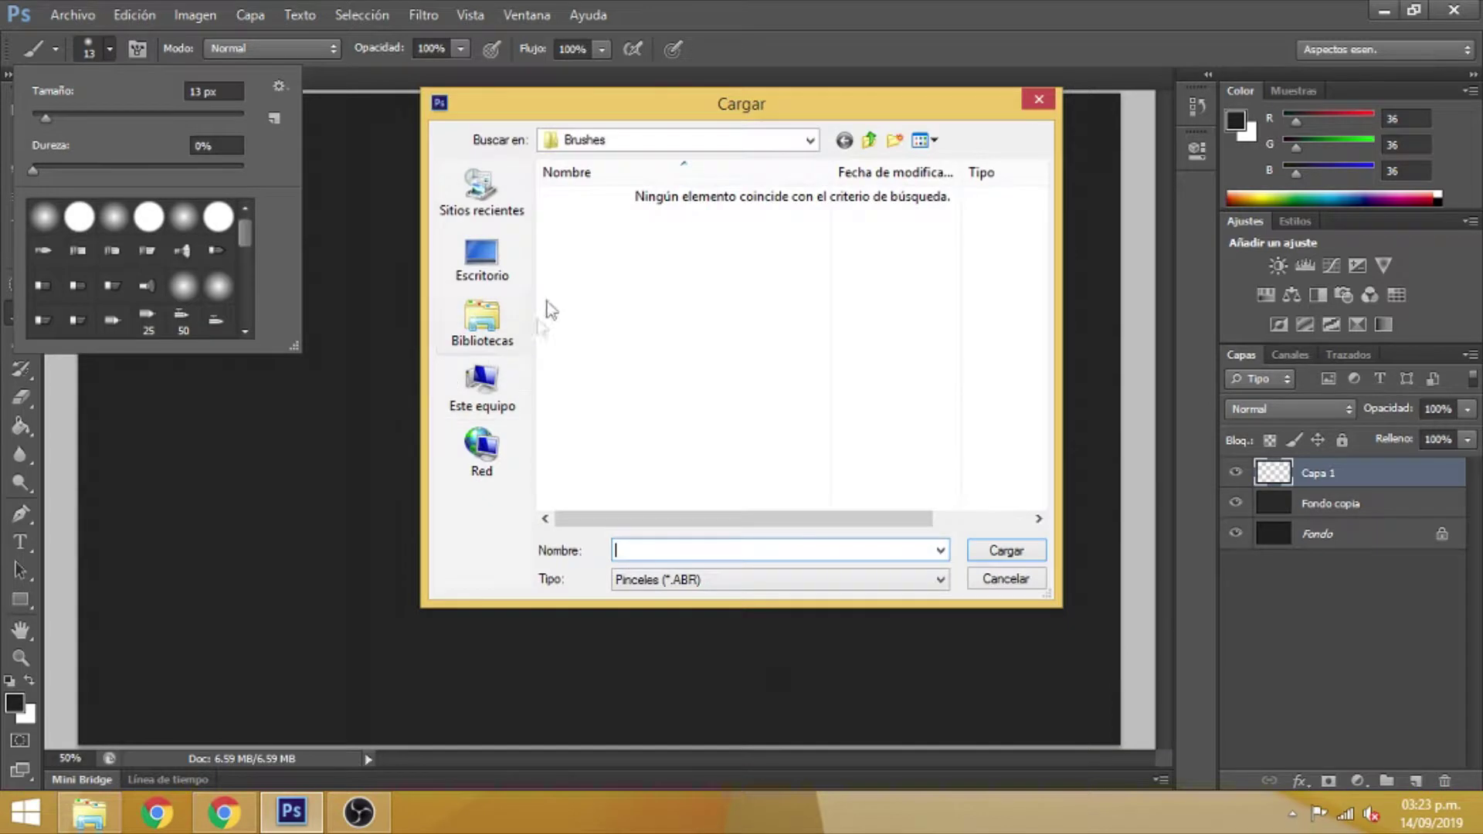
{"action": "left_click", "coordinate": [482, 386]}
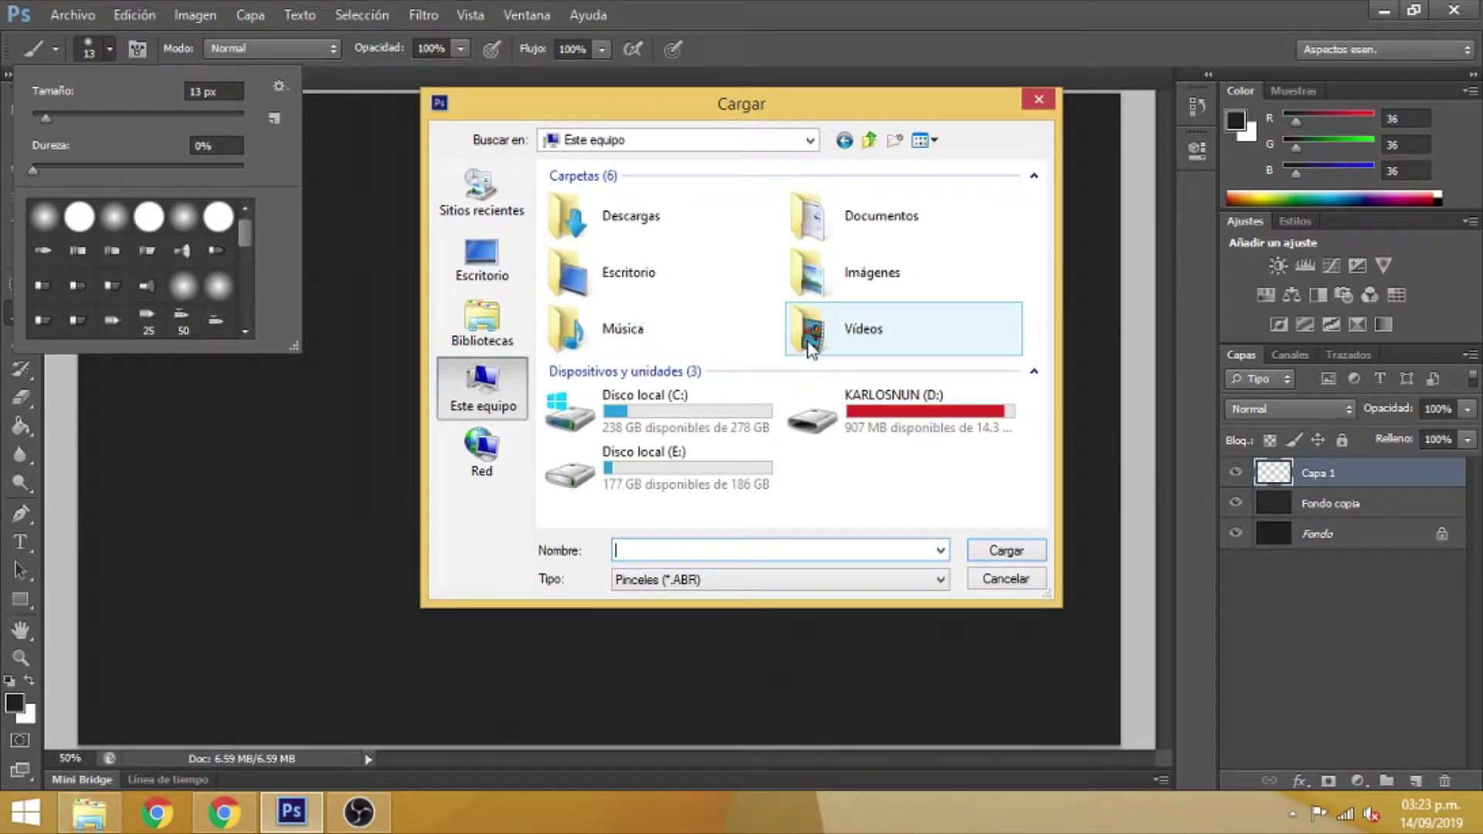
{"action": "double_click", "coordinate": [811, 340]}
{"action": "double_click", "coordinate": [590, 228]}
{"action": "left_click", "coordinate": [596, 228]}
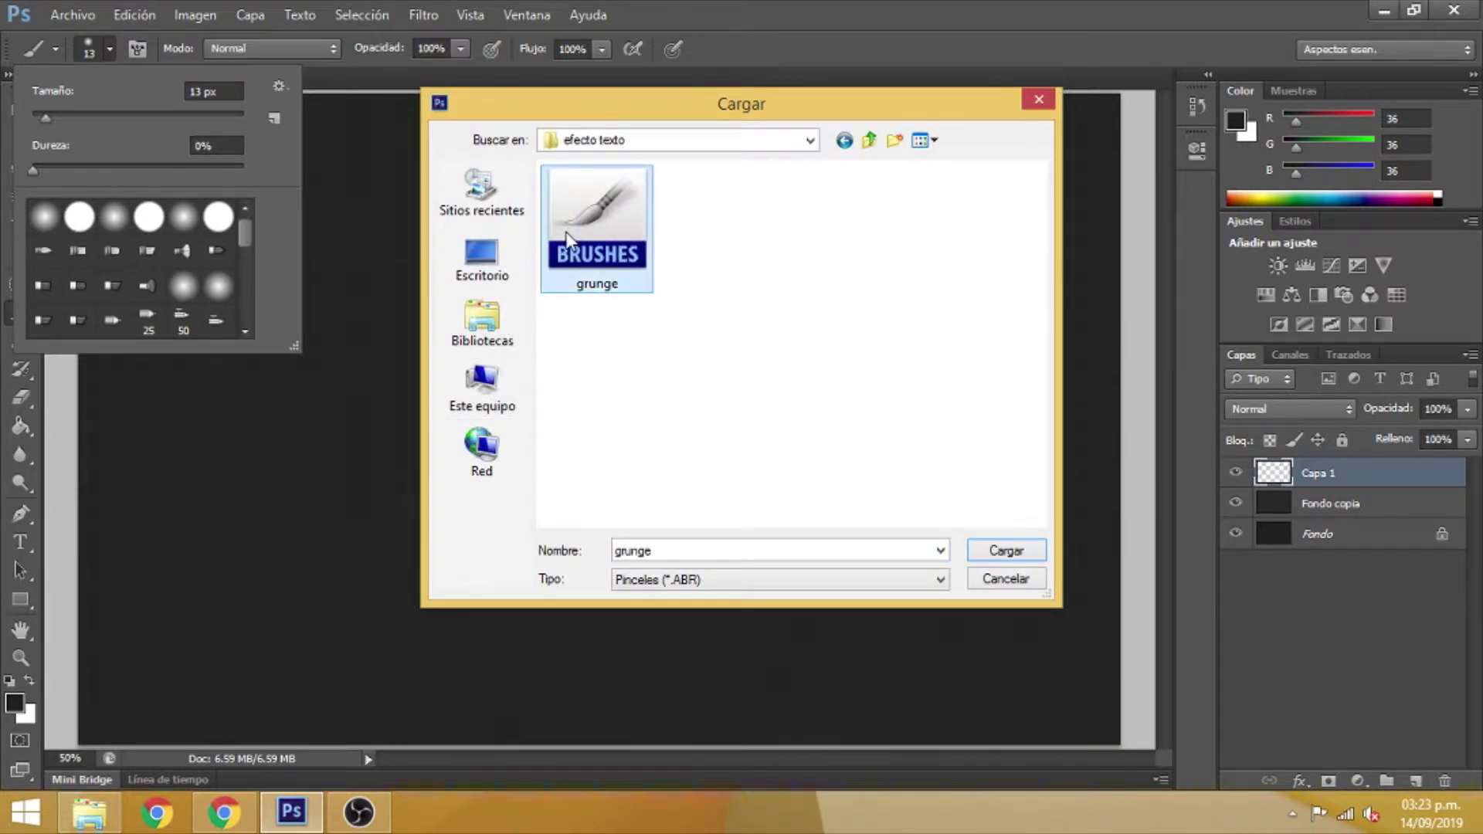
{"action": "left_click", "coordinate": [1004, 550]}
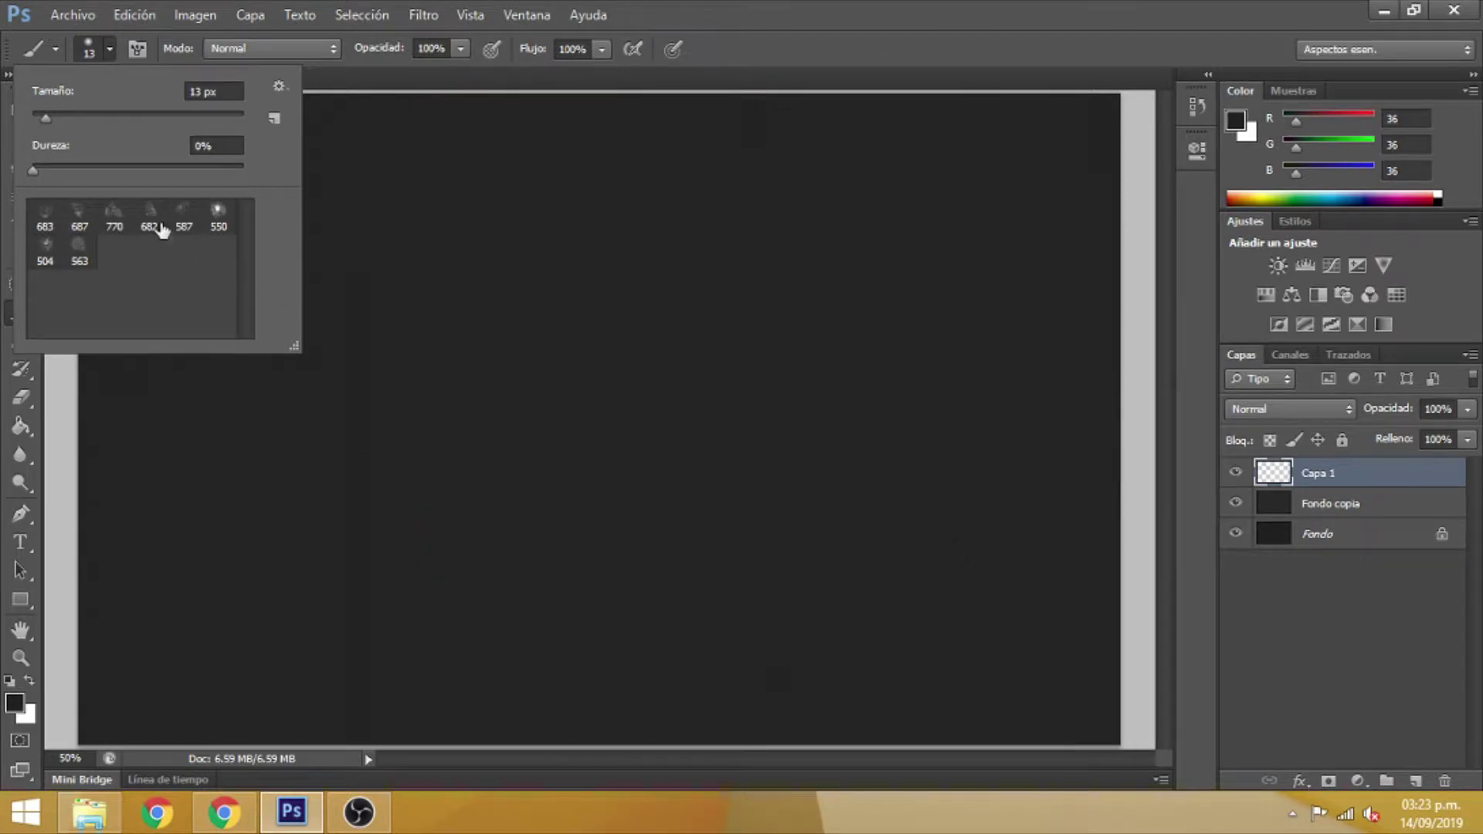
Choose the 563 px grunge brush and stamp it at several spots across the canvas on Capa 1
{"action": "left_click", "coordinate": [179, 224]}
{"action": "left_click", "coordinate": [219, 215]}
{"action": "left_click", "coordinate": [80, 251]}
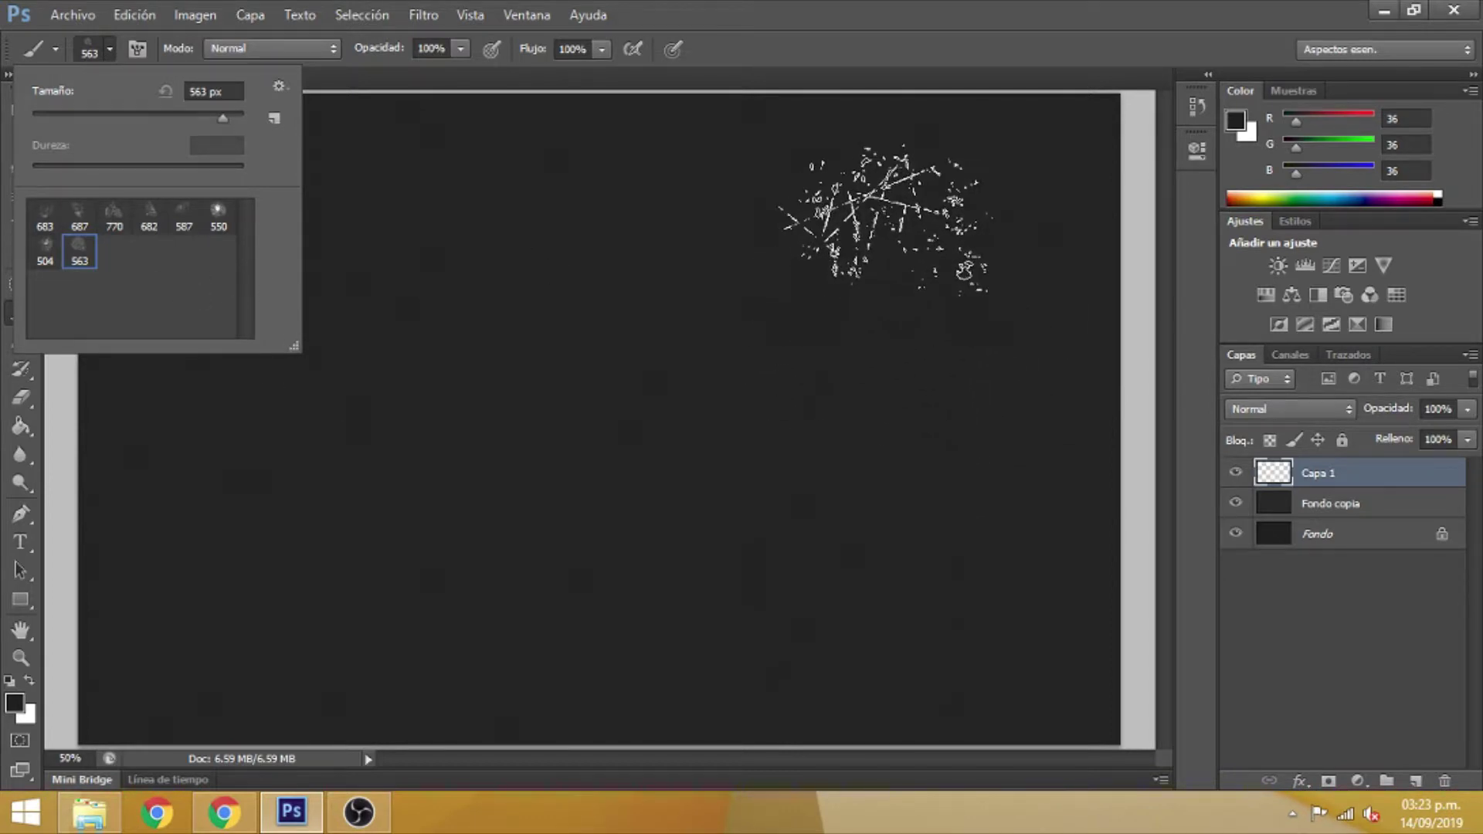
{"action": "left_click", "coordinate": [919, 193]}
{"action": "left_click", "coordinate": [827, 428]}
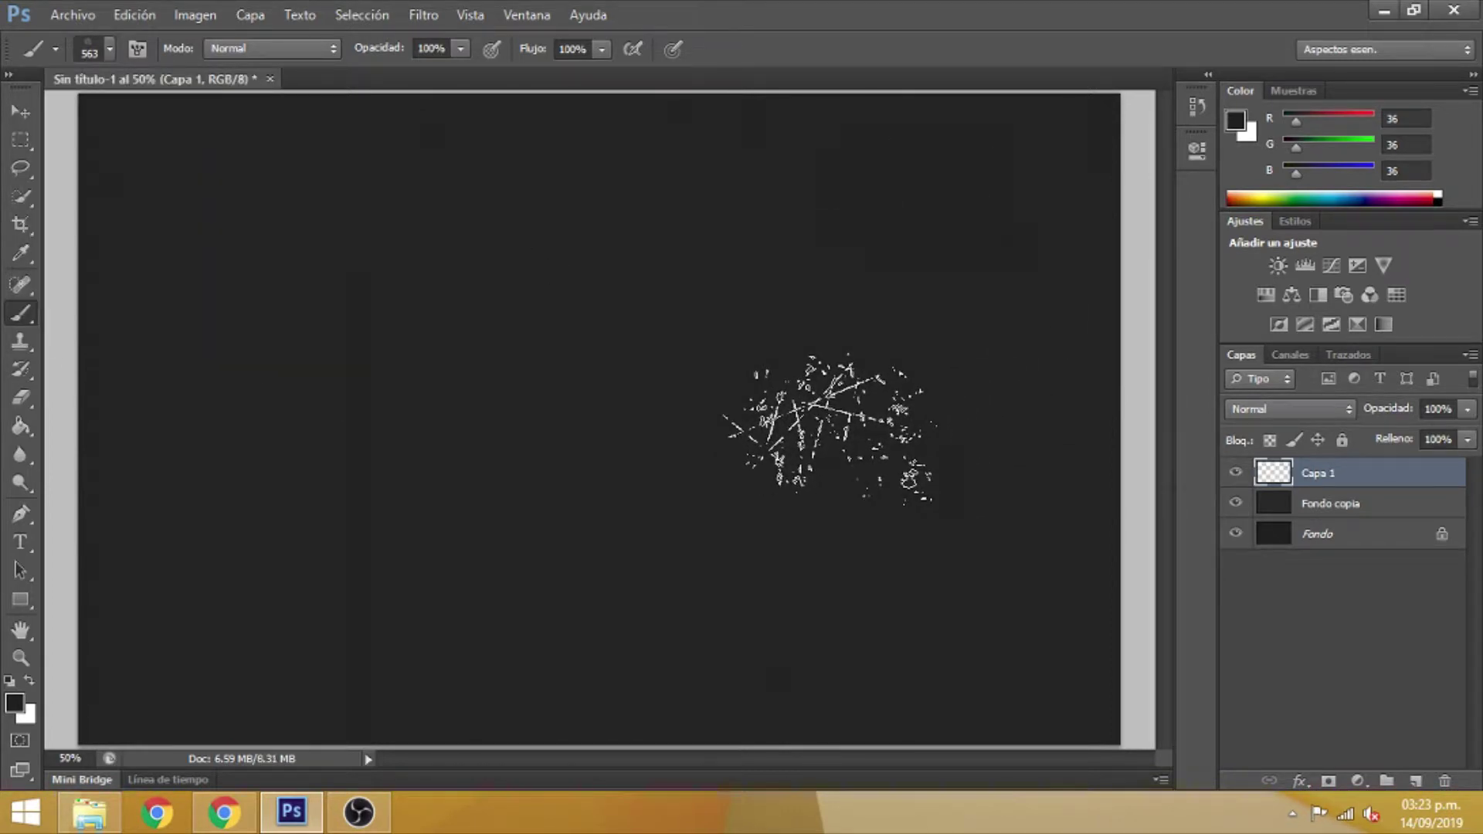
{"action": "left_click", "coordinate": [589, 282]}
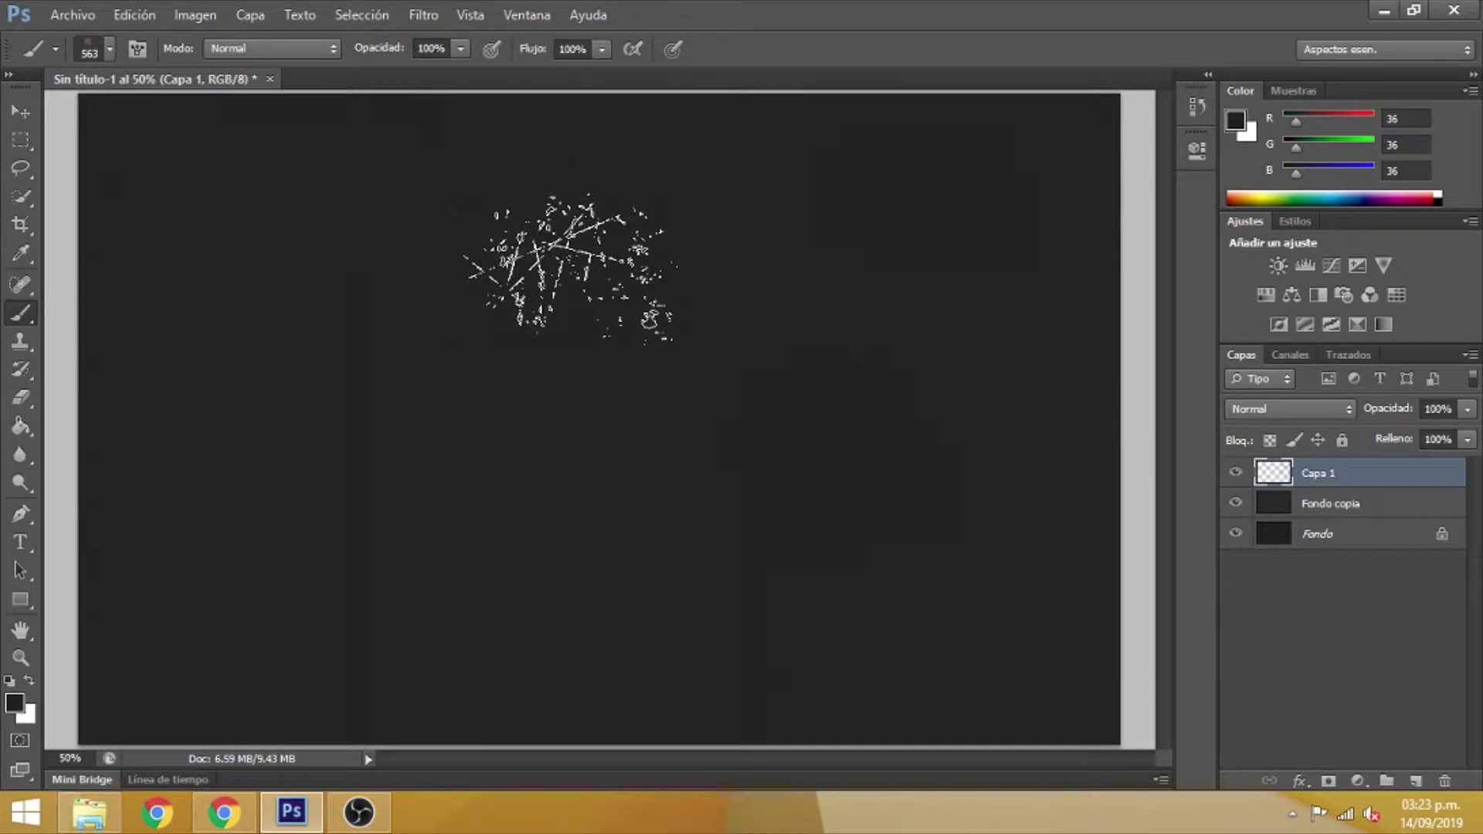
{"action": "left_click", "coordinate": [251, 541]}
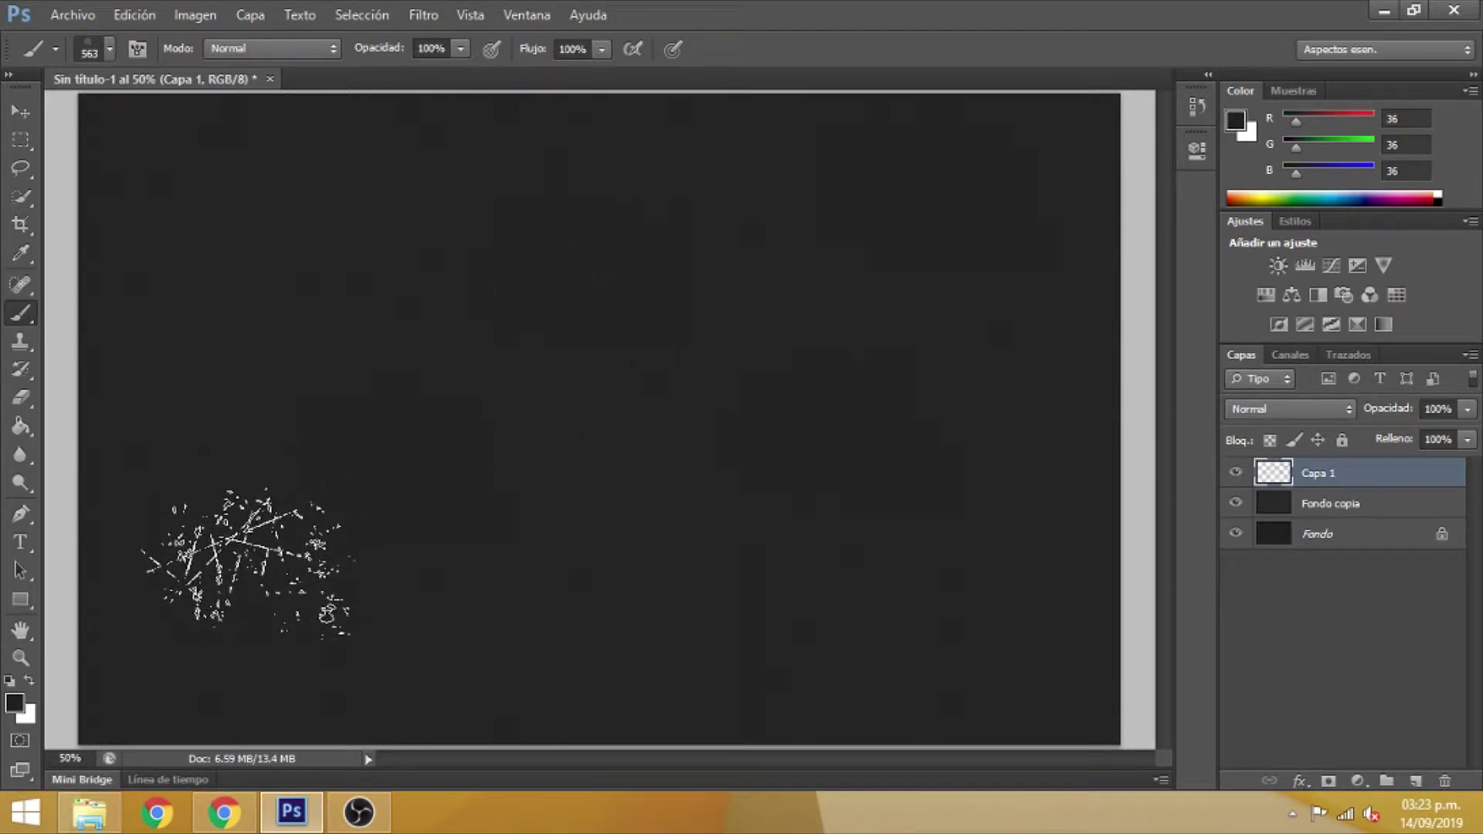
{"action": "left_click", "coordinate": [237, 229]}
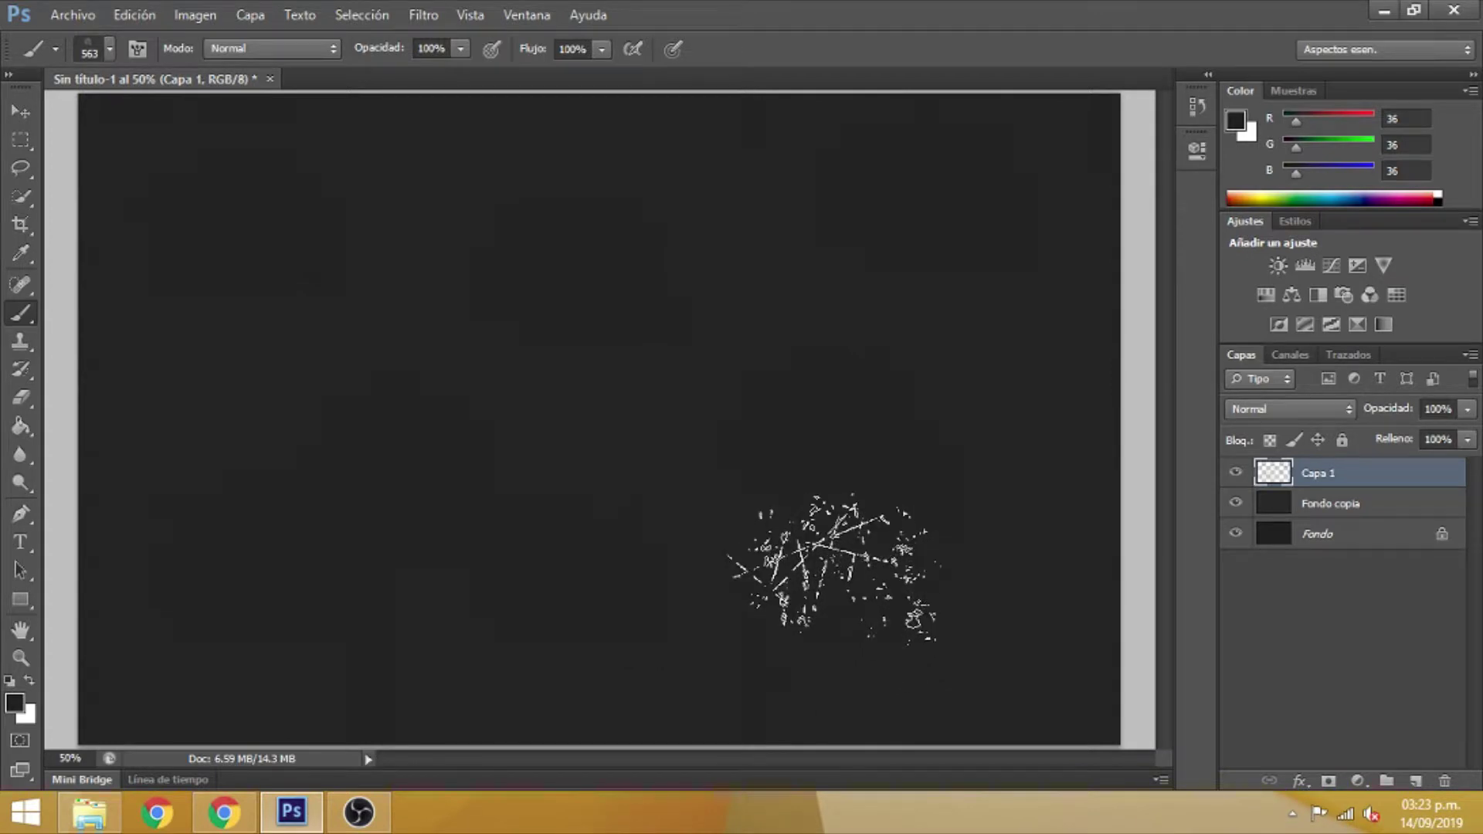
Undo the last few grunge brush stamps on Capa 1
{"action": "key", "text": "ctrl+z"}
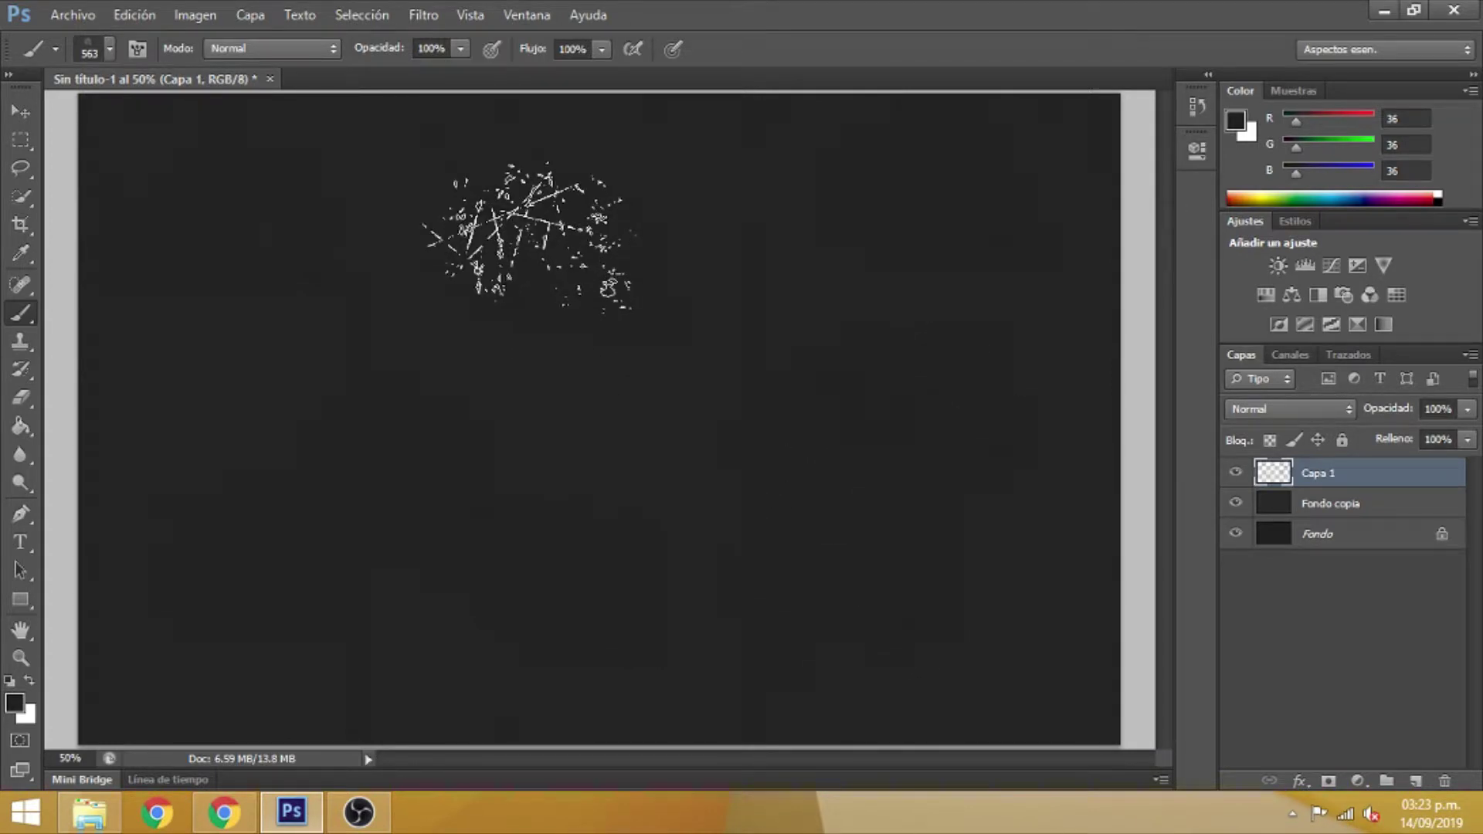
{"action": "key", "text": "ctrl+alt+z"}
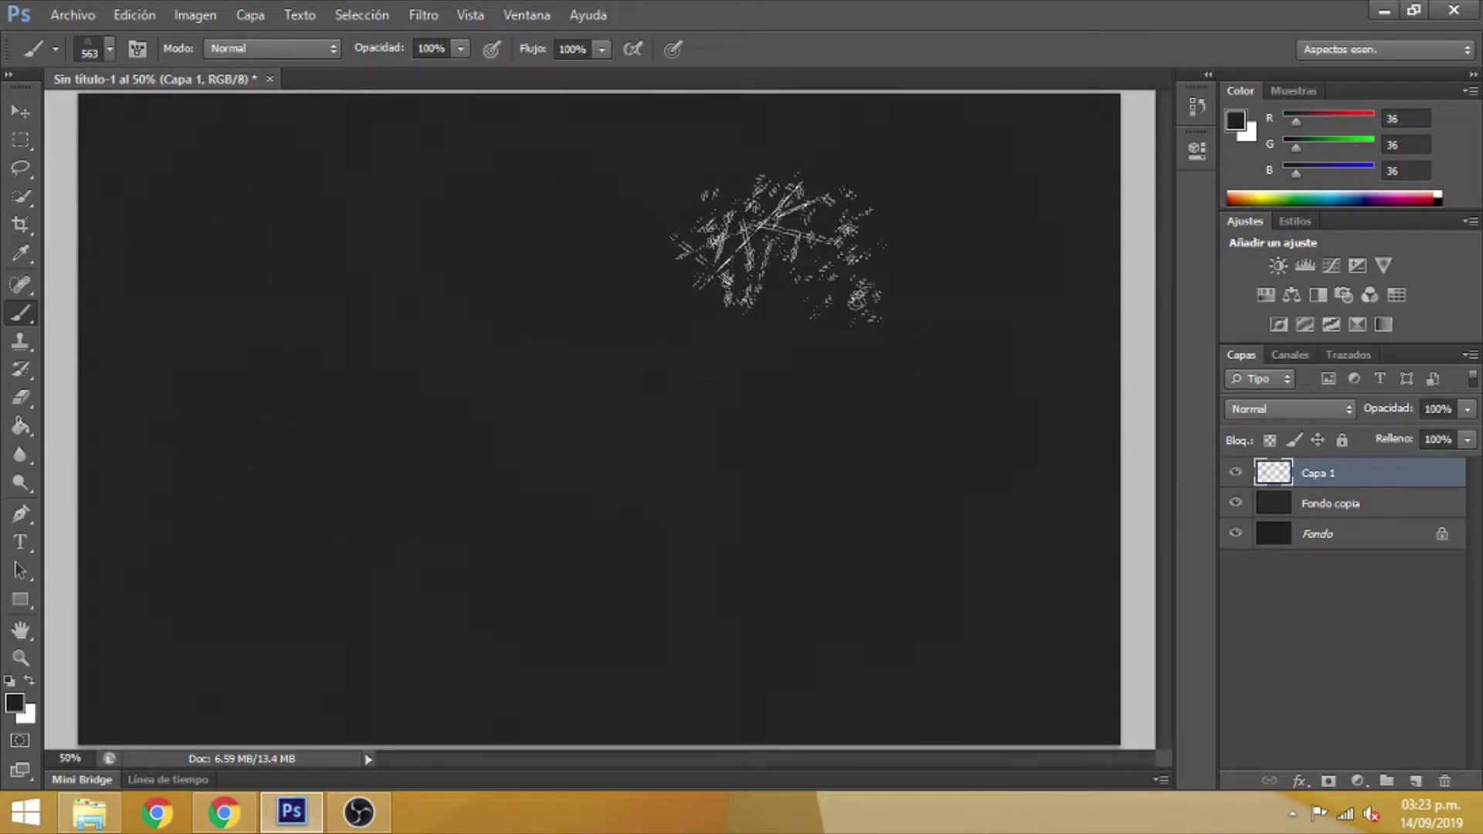
{"action": "key", "text": "ctrl+alt+z"}
{"action": "key", "text": "ctrl+alt+z"}
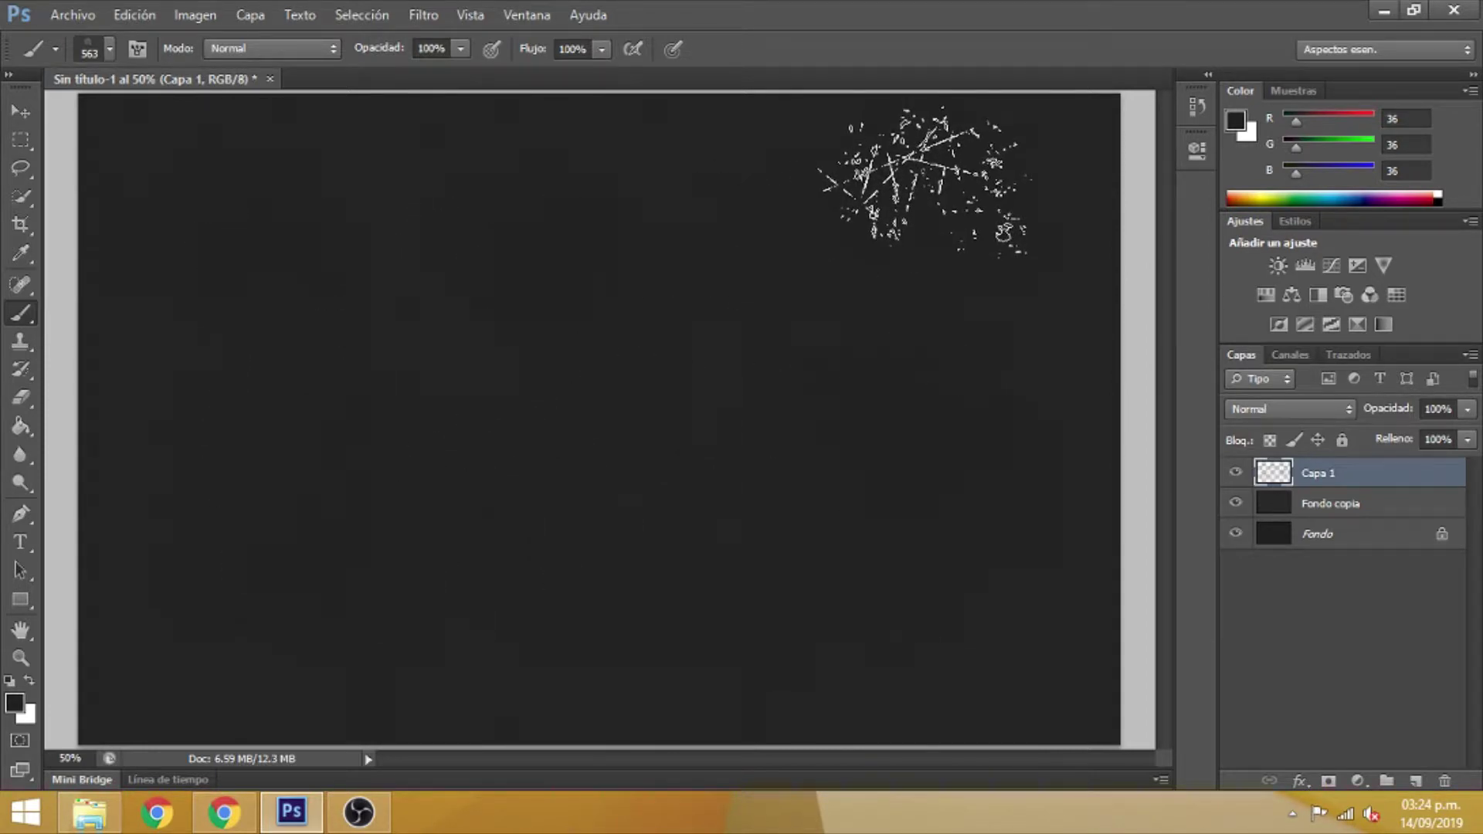
Set the Capa 1 layer's opacity to 15%
{"action": "left_click", "coordinate": [19, 113]}
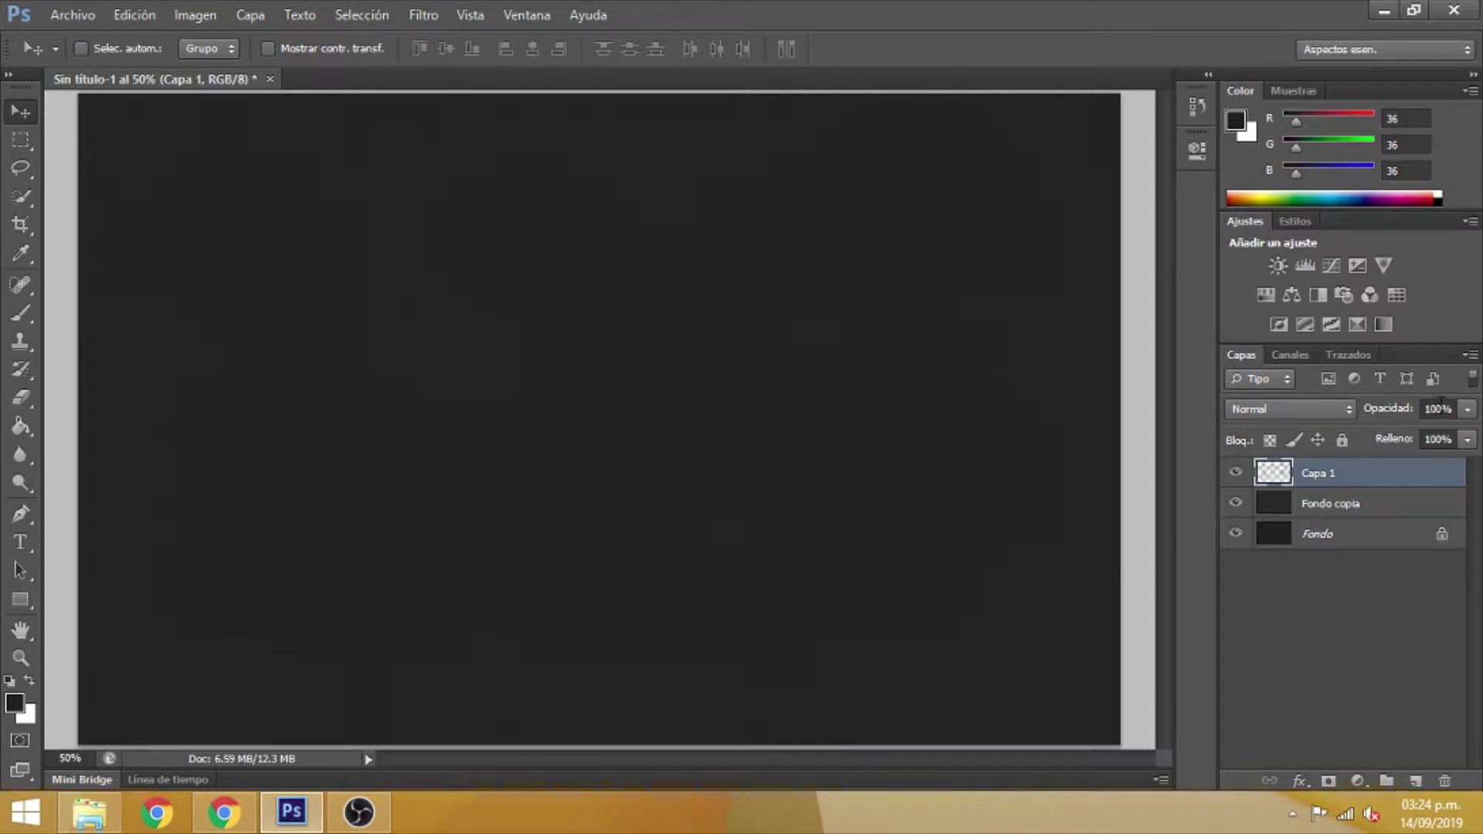
{"action": "left_click", "coordinate": [1438, 407]}
Place the texture-typography-tutorial image from the efecto texto folder into the document
{"action": "left_click", "coordinate": [71, 14]}
{"action": "left_click", "coordinate": [90, 364]}
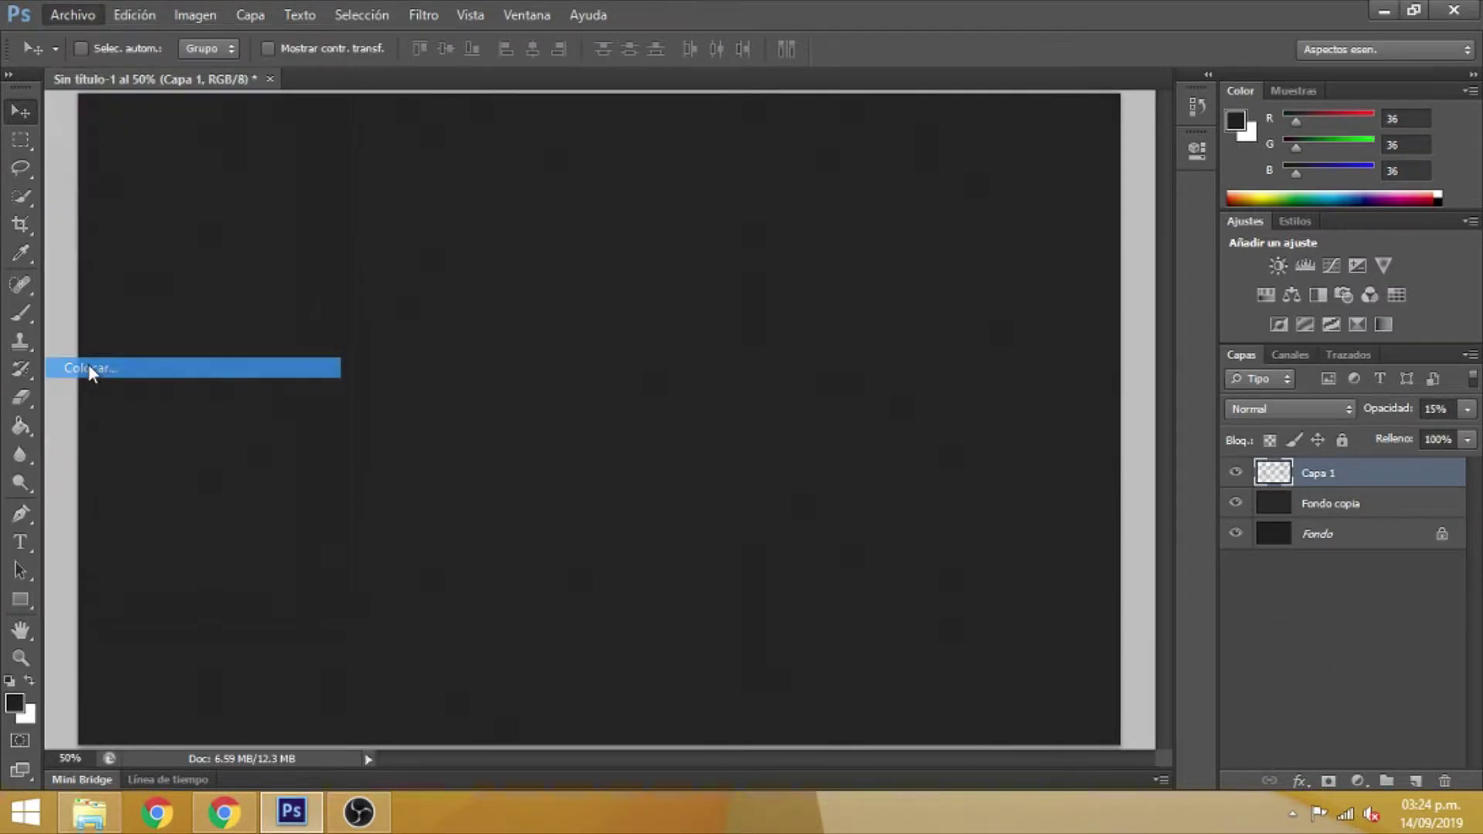
{"action": "left_click", "coordinate": [813, 423]}
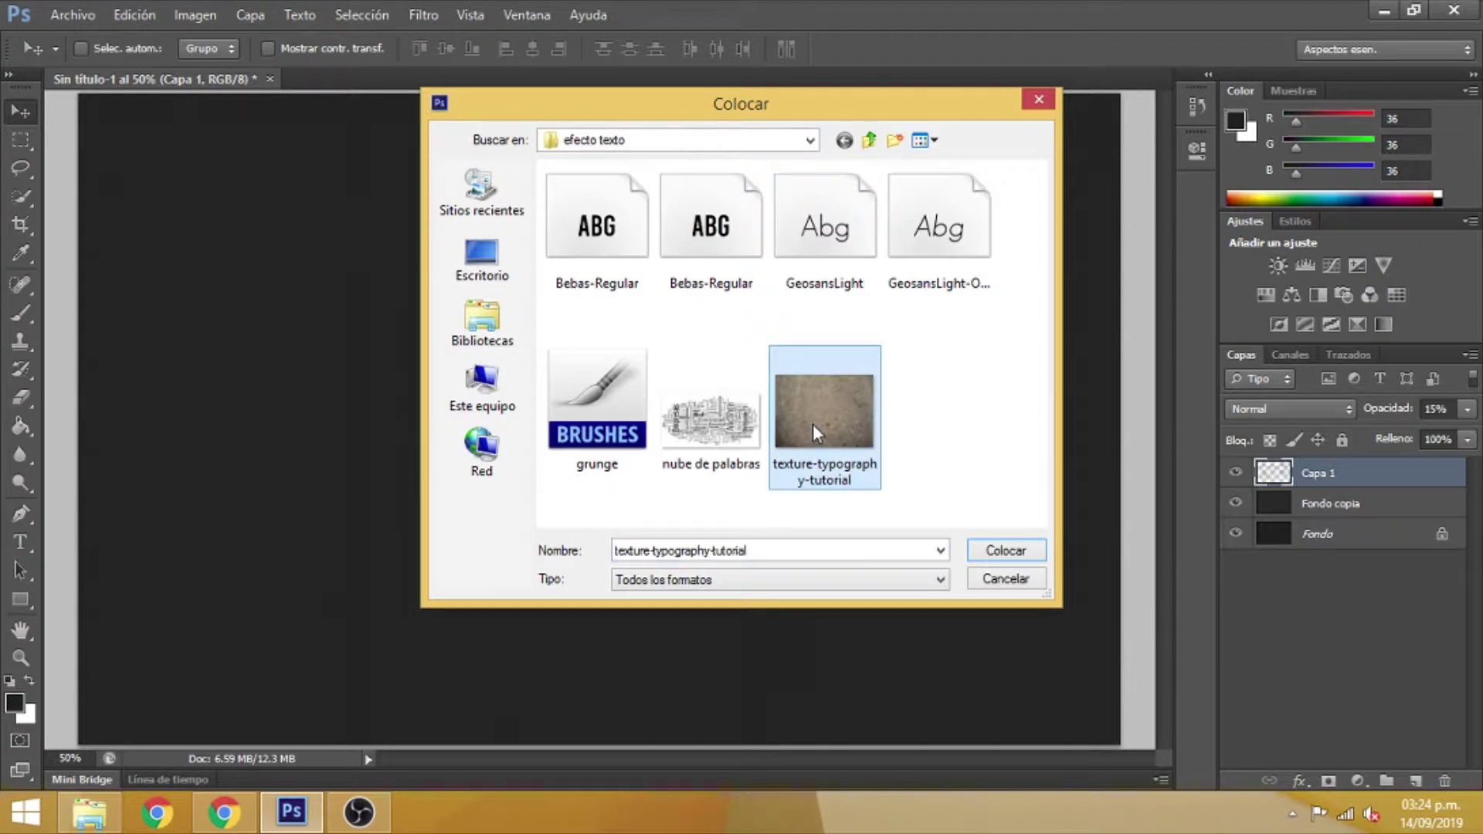
{"action": "left_click", "coordinate": [987, 550]}
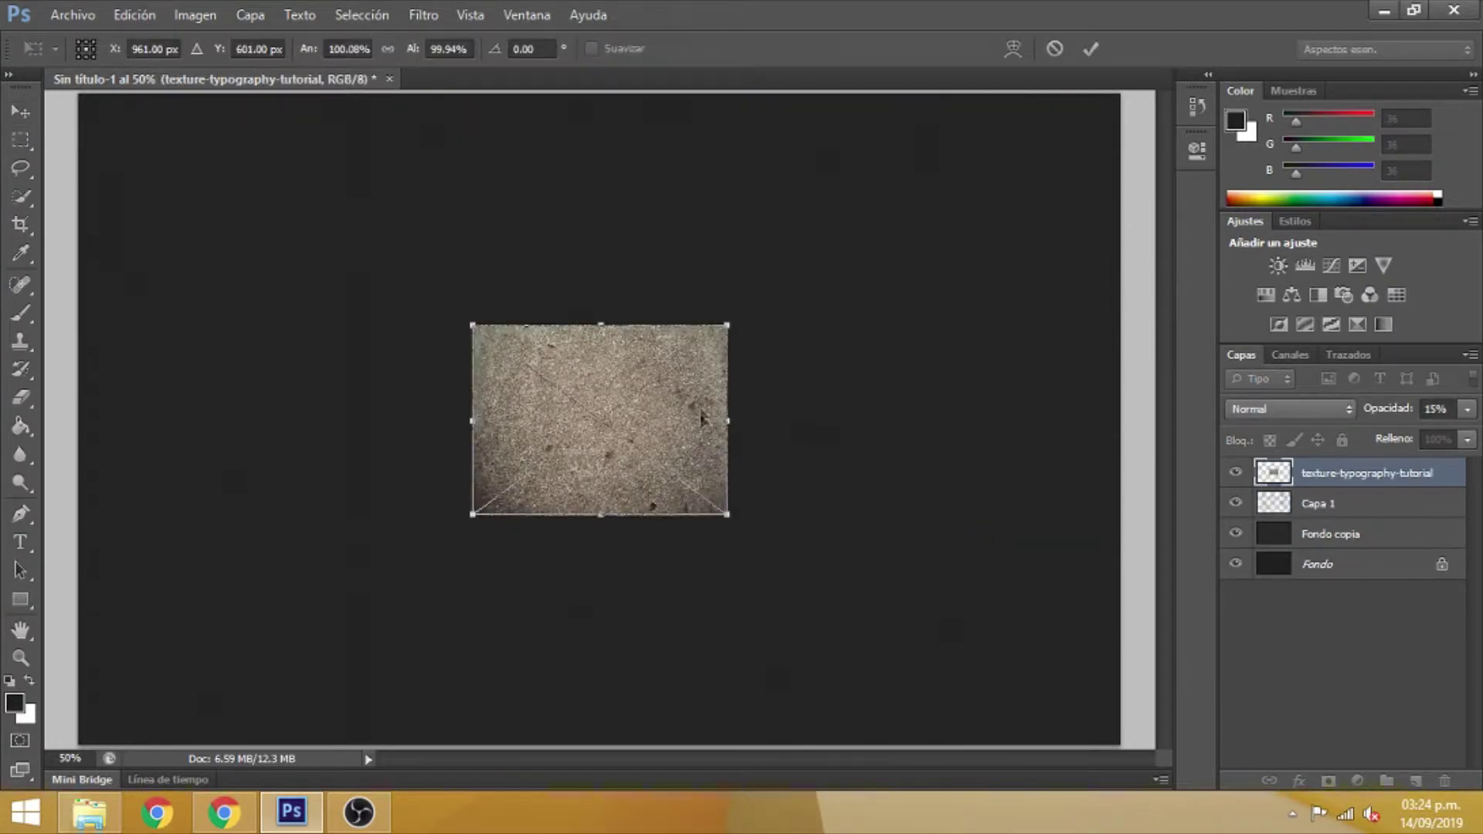
Enlarge and nudge the placed concrete texture until it covers the whole canvas, and commit the transformation
{"action": "left_click_drag", "start_coordinate": [727, 326], "coordinate": [1120, 92]}
{"action": "left_click_drag", "start_coordinate": [462, 527], "coordinate": [268, 669]}
{"action": "key", "text": "ctrl+minus"}
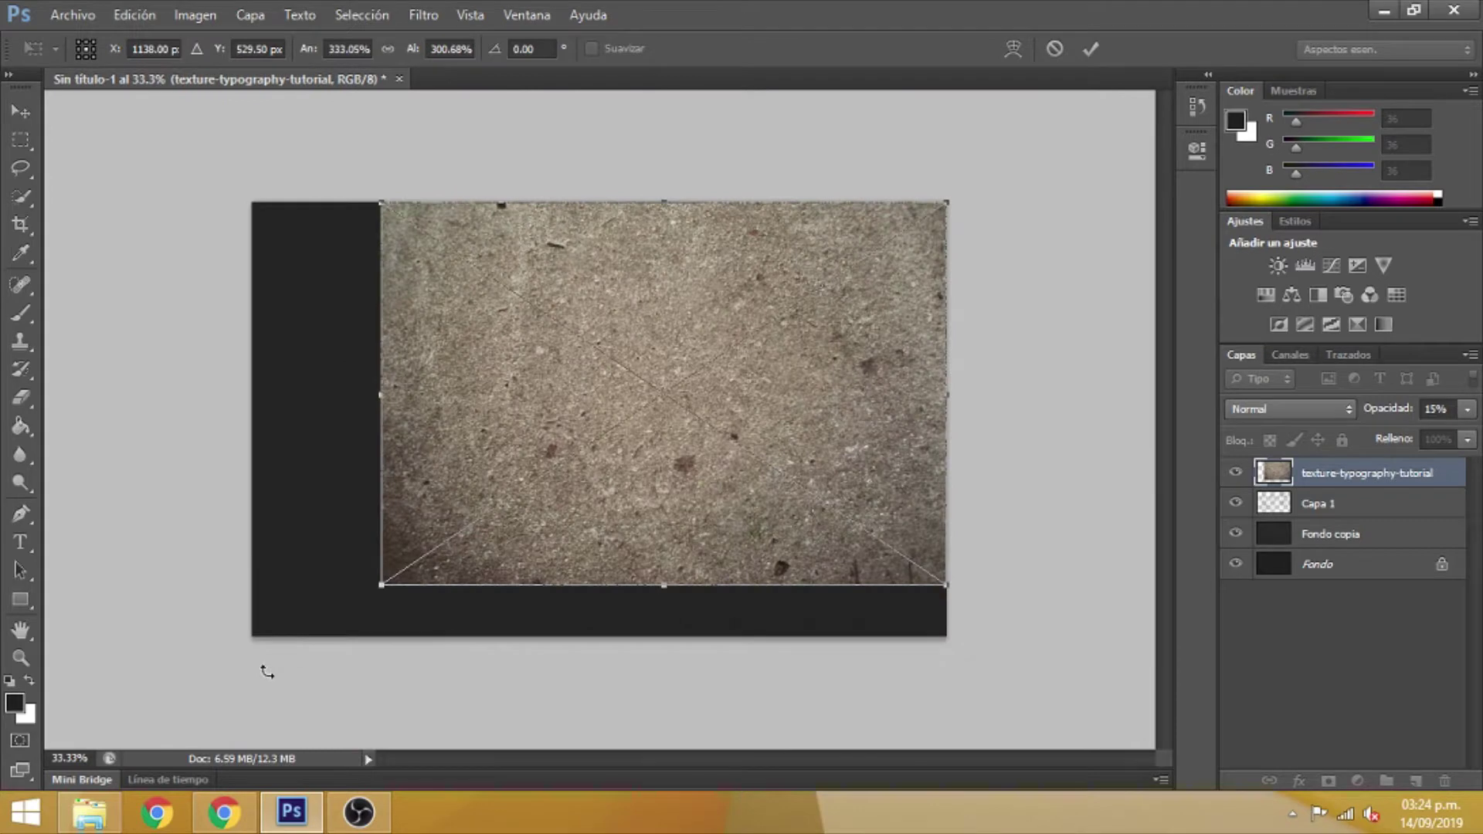
{"action": "left_click_drag", "start_coordinate": [378, 583], "coordinate": [230, 650]}
{"action": "key", "text": "Up"}
{"action": "key", "text": "Up"}
{"action": "key", "text": "Right"}
{"action": "key", "text": "Right"}
{"action": "key", "text": "Up"}
{"action": "key", "text": "Up"}
{"action": "key", "text": "Right"}
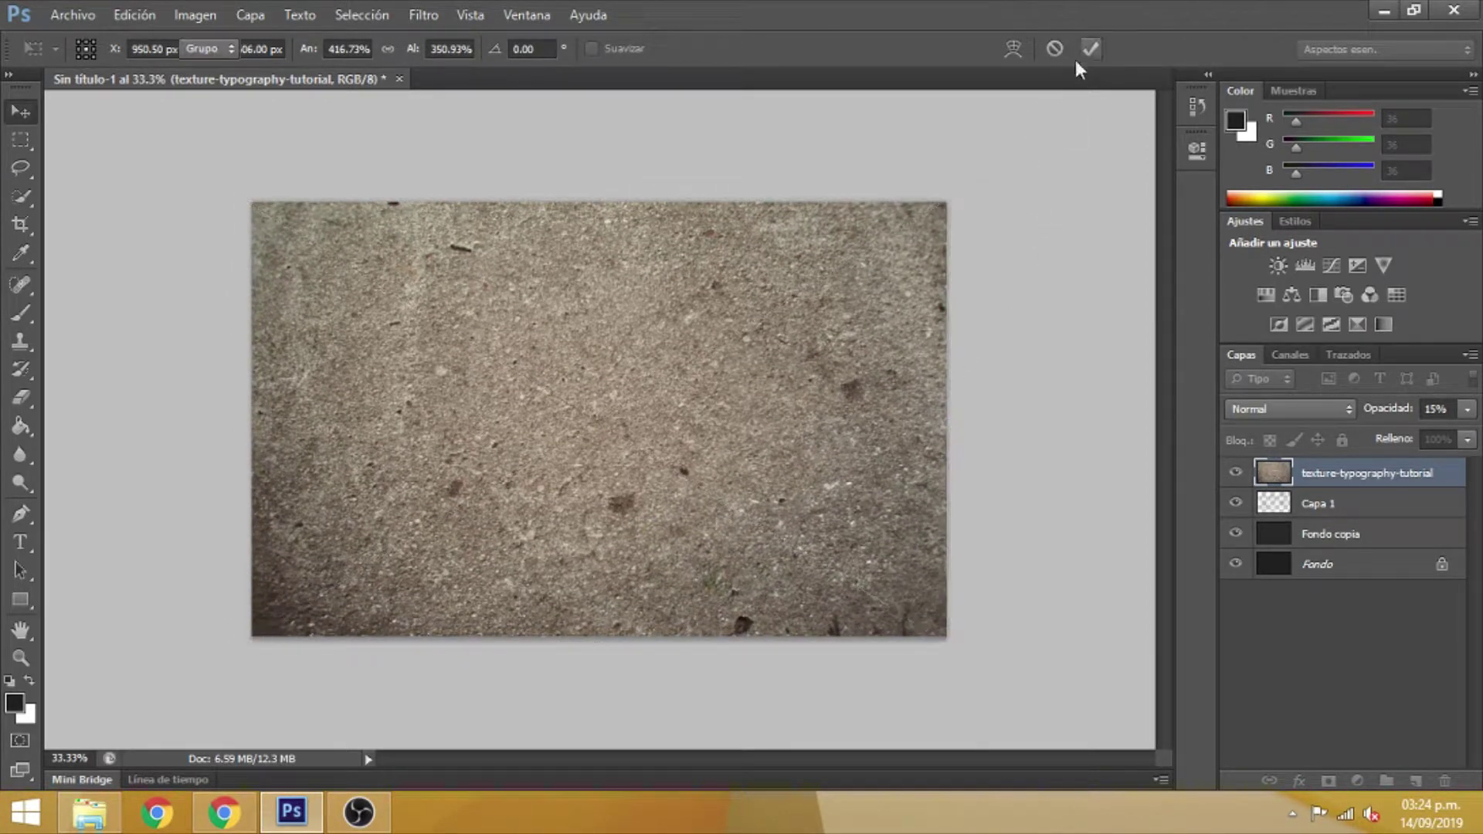
{"action": "left_click", "coordinate": [1089, 50]}
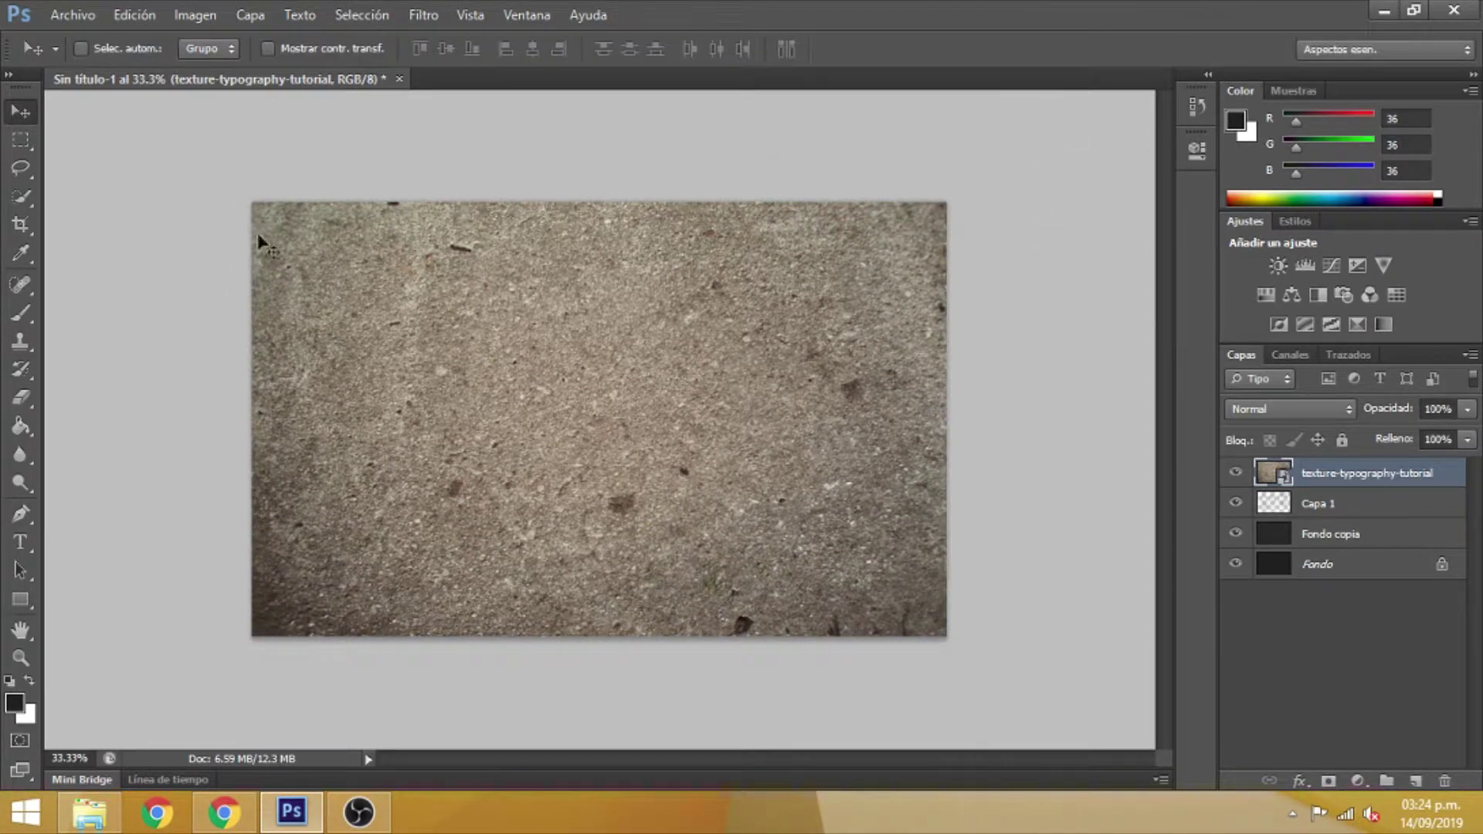
Rename the placed texture layer as textura and rasterize it
{"action": "double_click", "coordinate": [1317, 474]}
{"action": "type", "text": "t"}
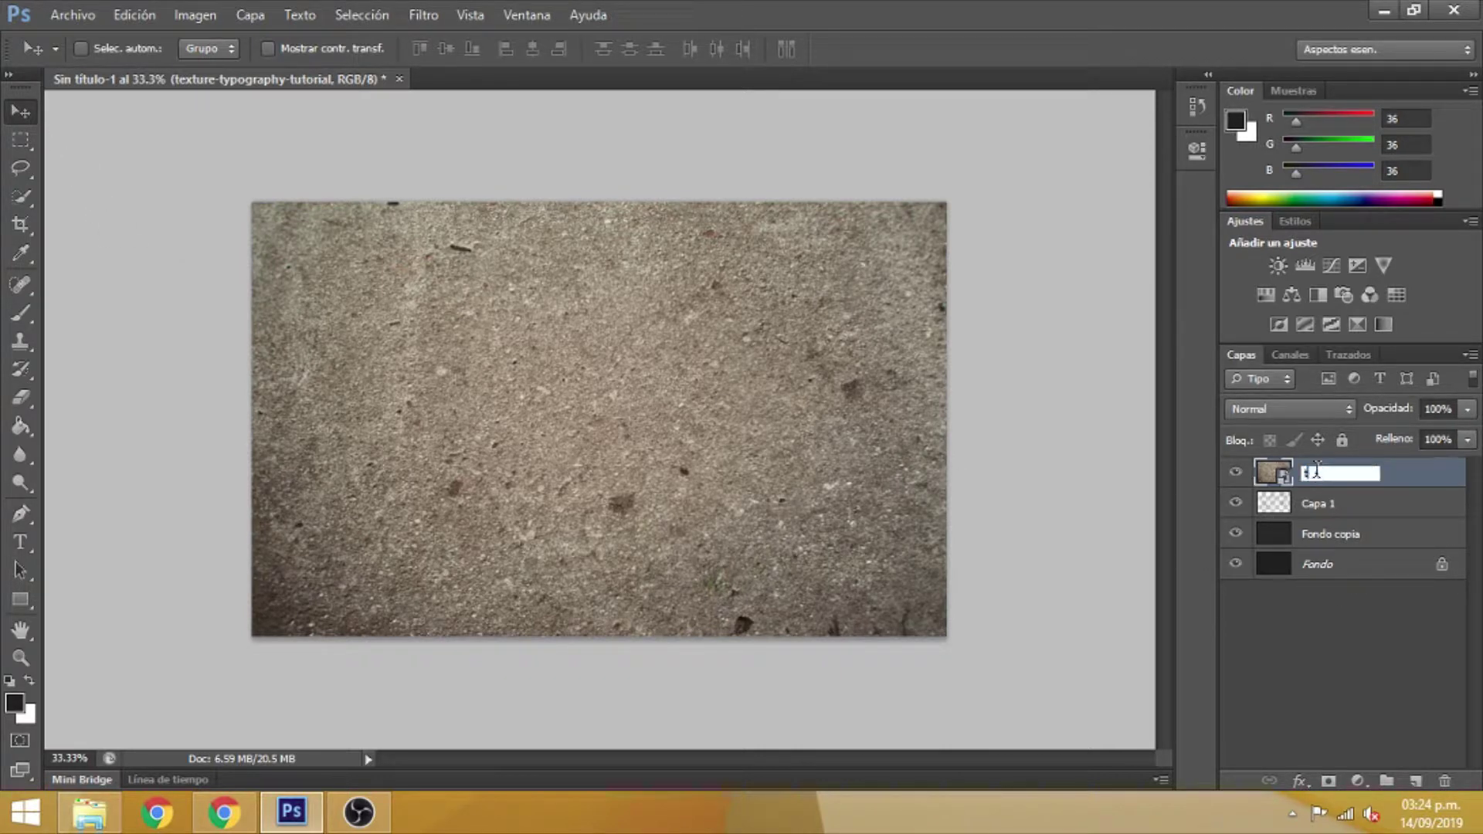
{"action": "type", "text": "extura"}
{"action": "key", "text": "Return"}
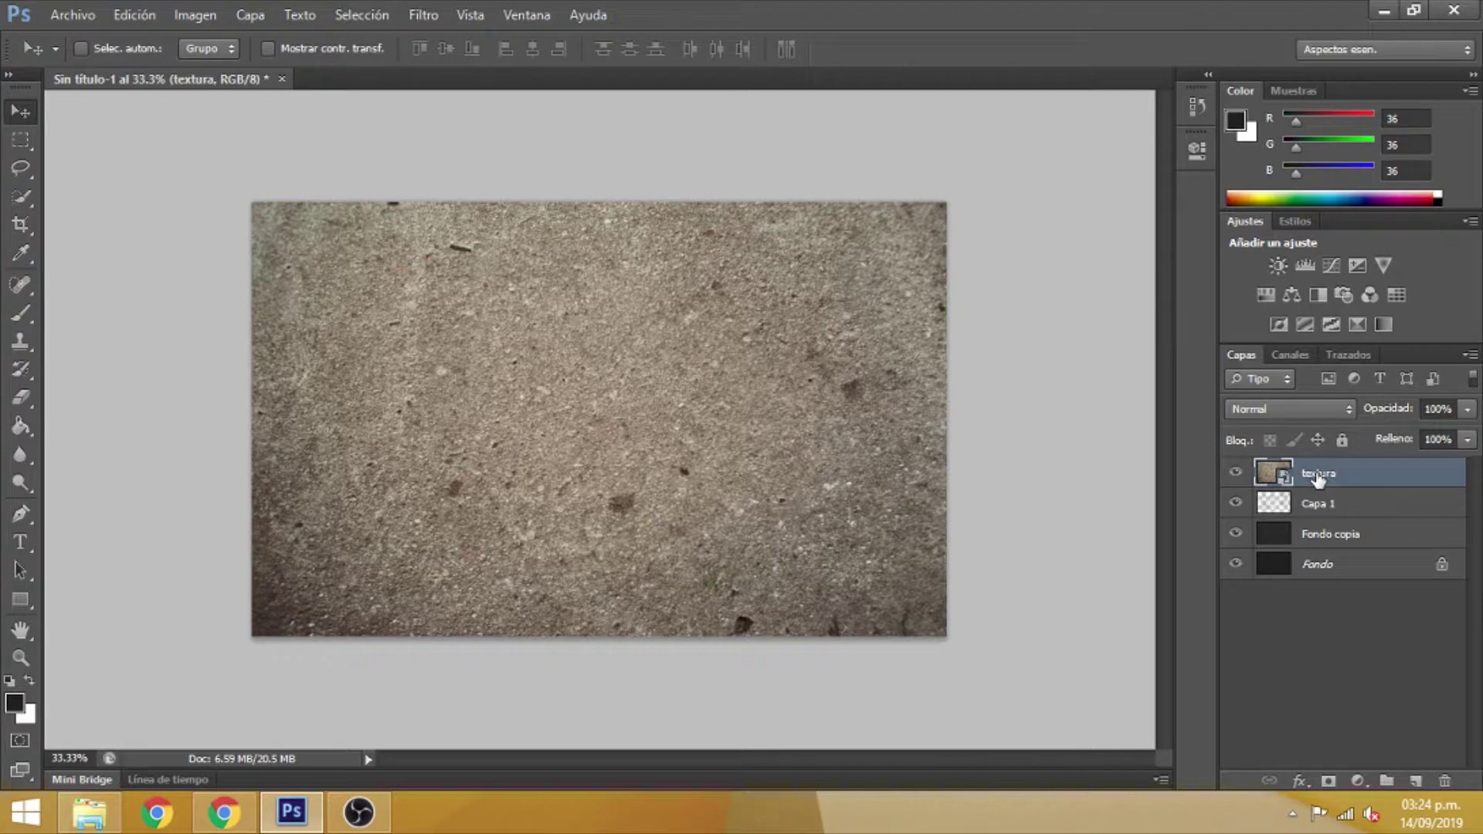
{"action": "right_click", "coordinate": [1317, 479]}
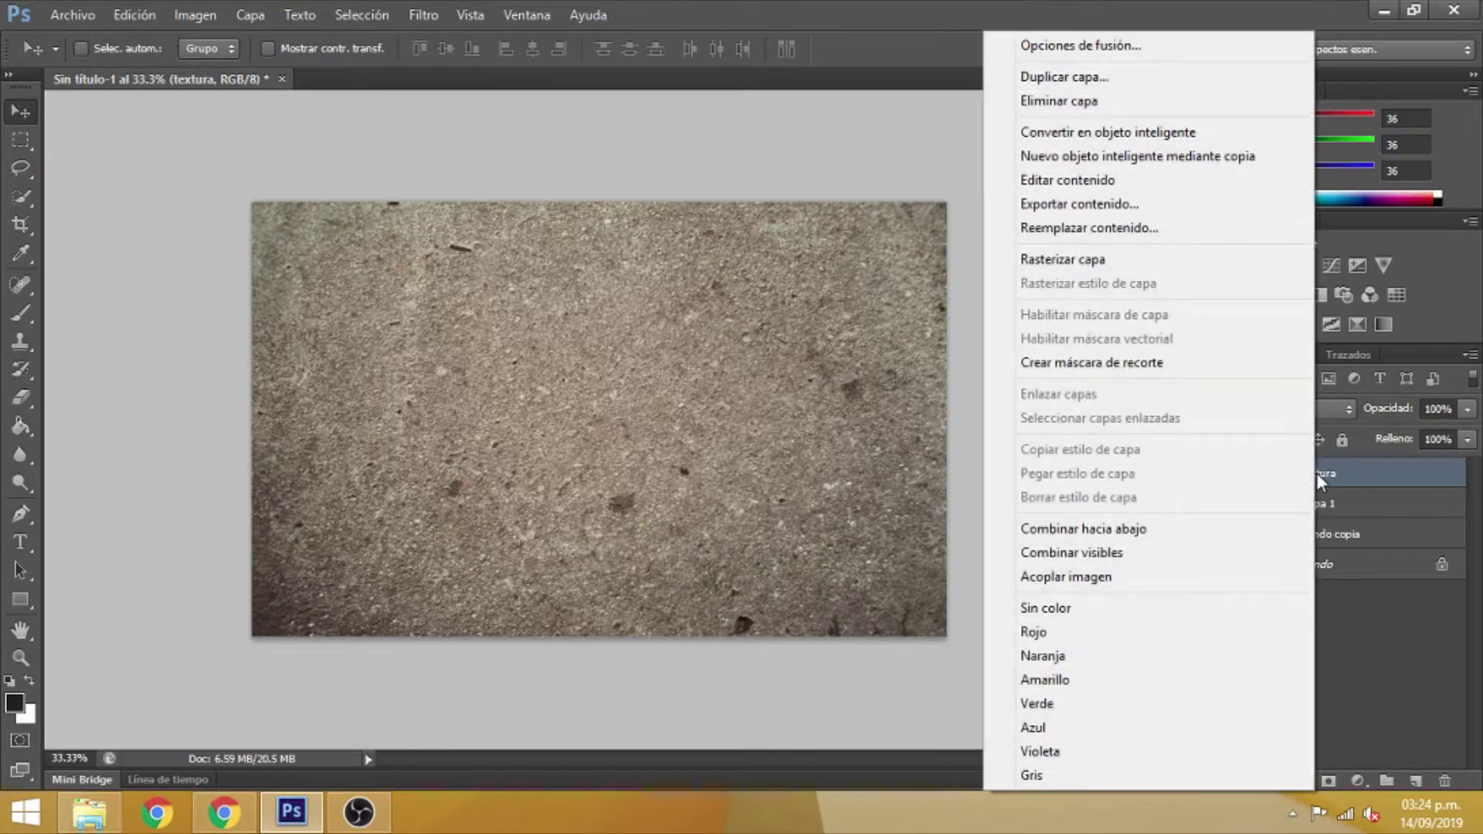
{"action": "left_click", "coordinate": [1126, 261]}
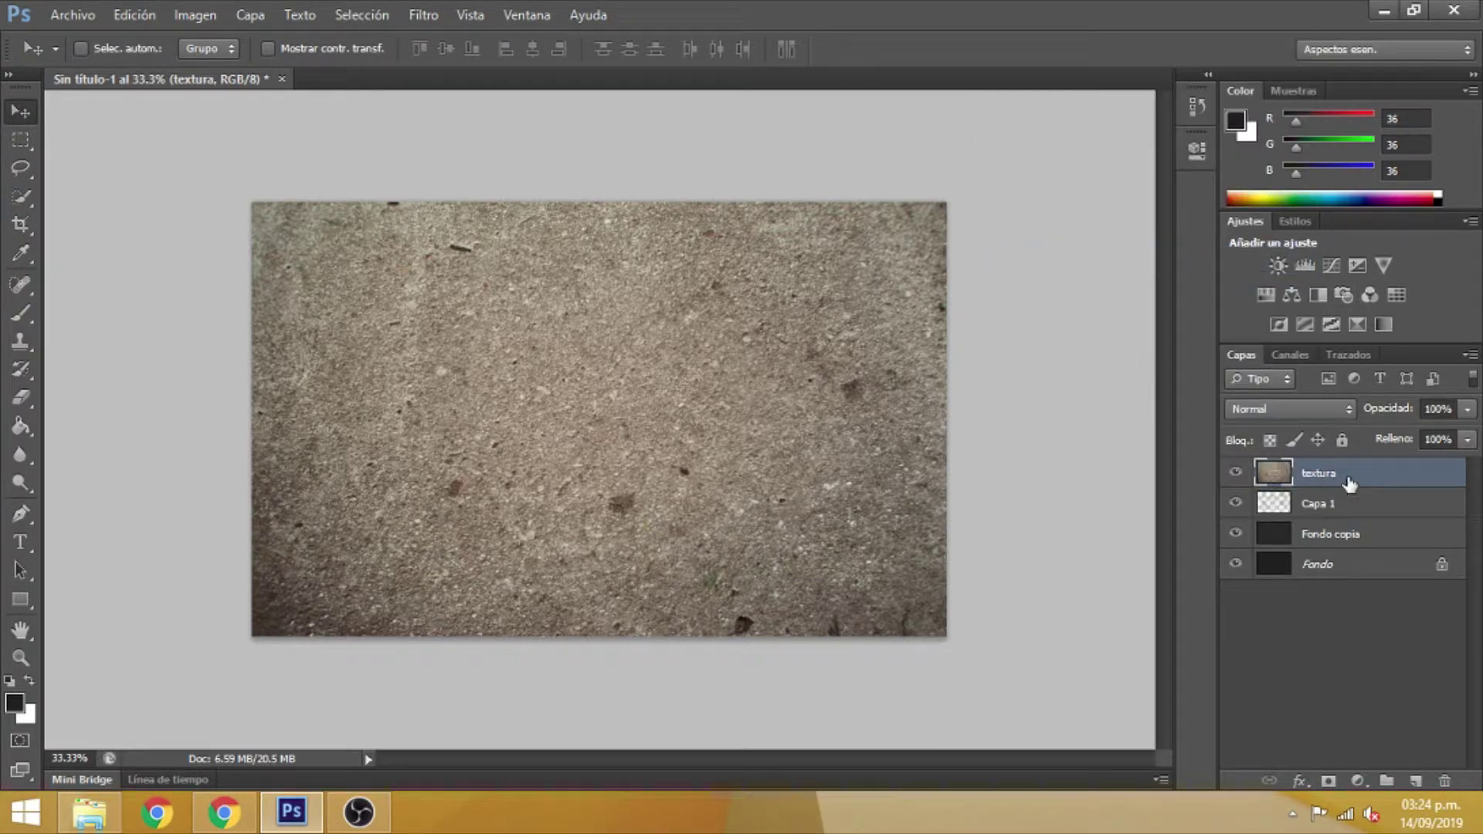
Set the textura layer's blend mode to Superponer and its opacity to 10%
{"action": "left_click", "coordinate": [1320, 411]}
{"action": "left_click", "coordinate": [1288, 272]}
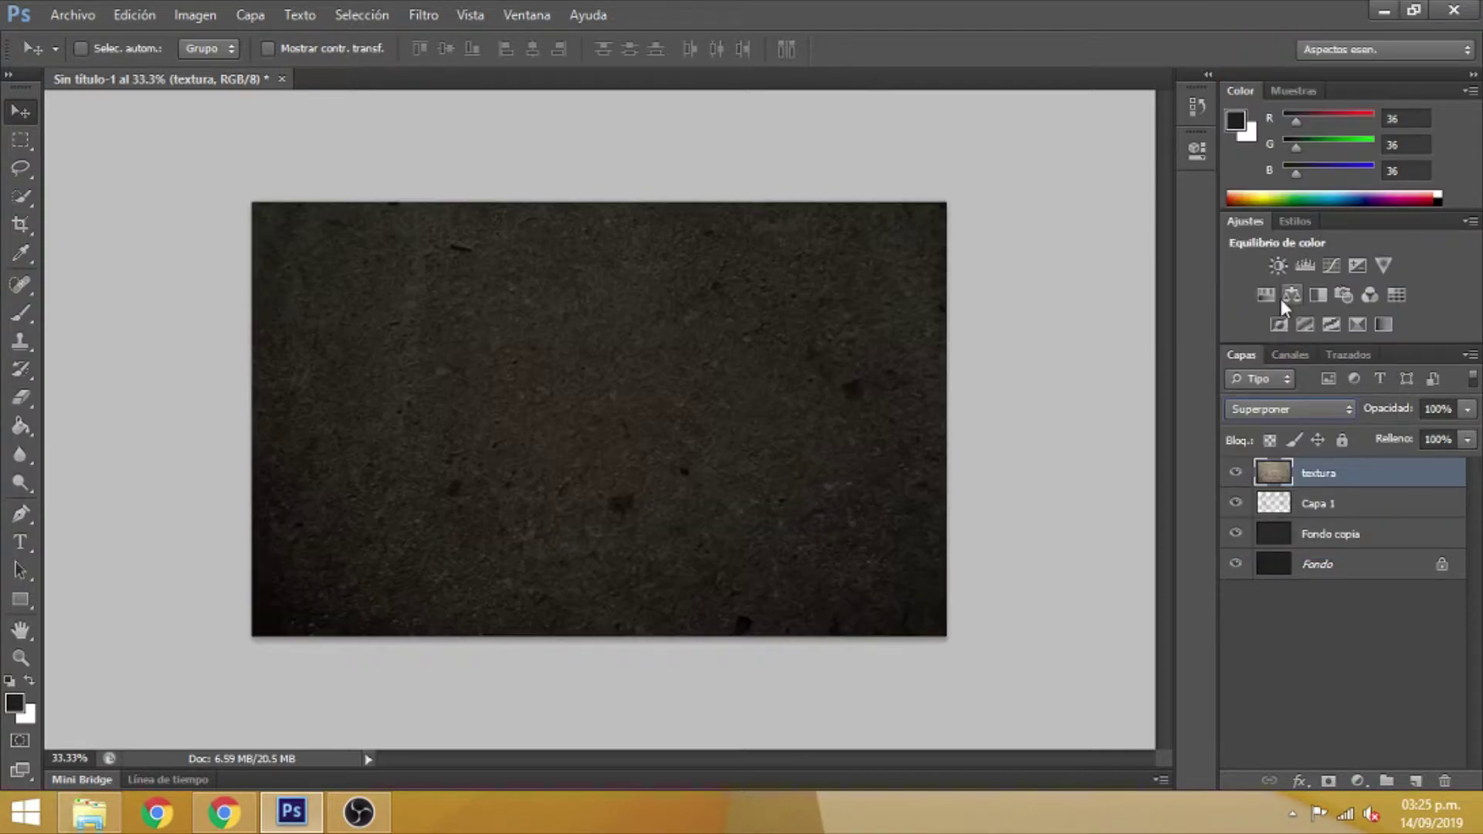
{"action": "key", "text": "ctrl+plus"}
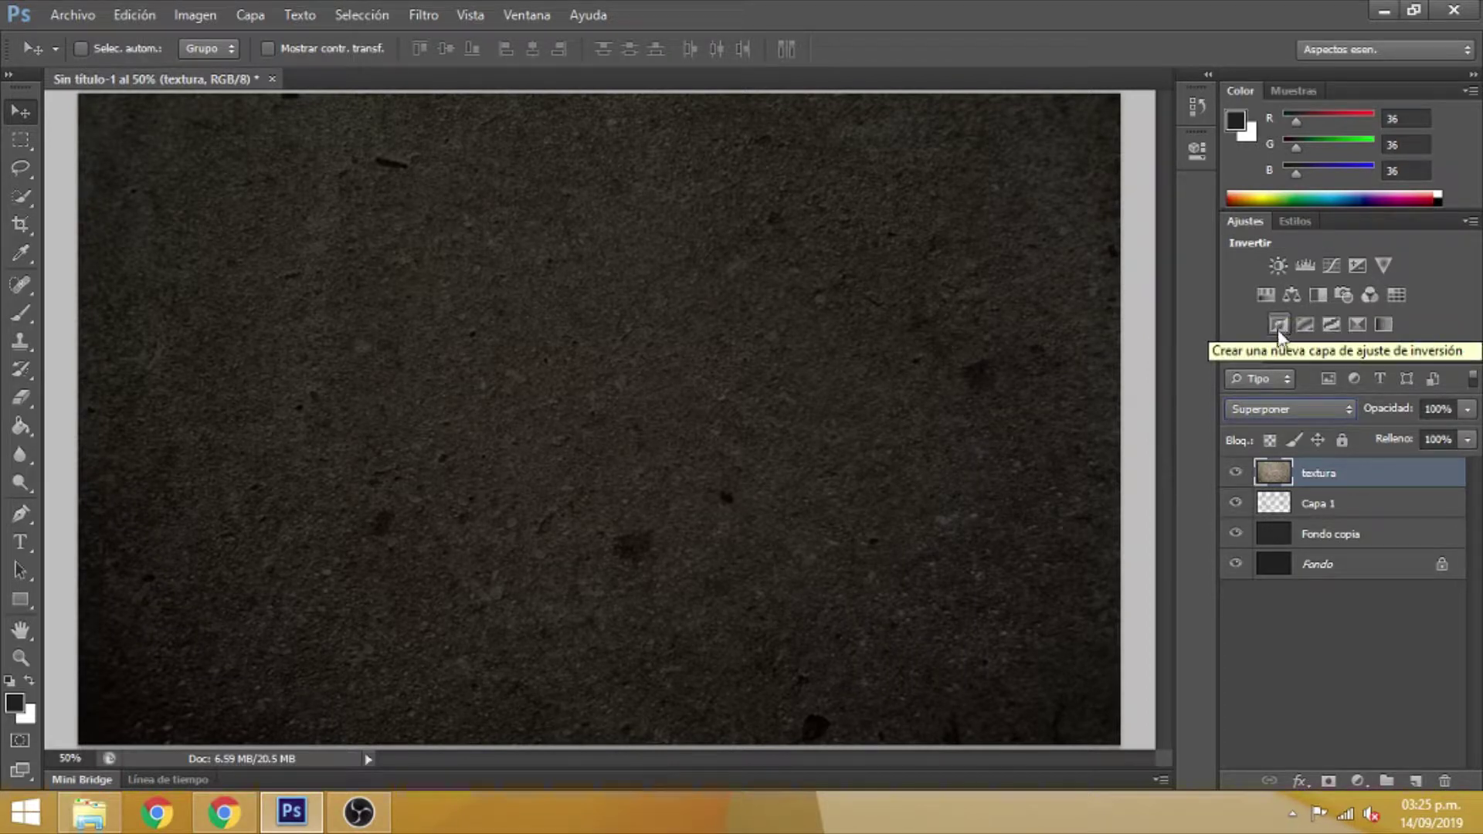
{"action": "left_click", "coordinate": [1442, 410]}
{"action": "left_click_drag", "start_coordinate": [1442, 410], "coordinate": [1424, 413]}
{"action": "type", "text": "10"}
{"action": "key", "text": "Return"}
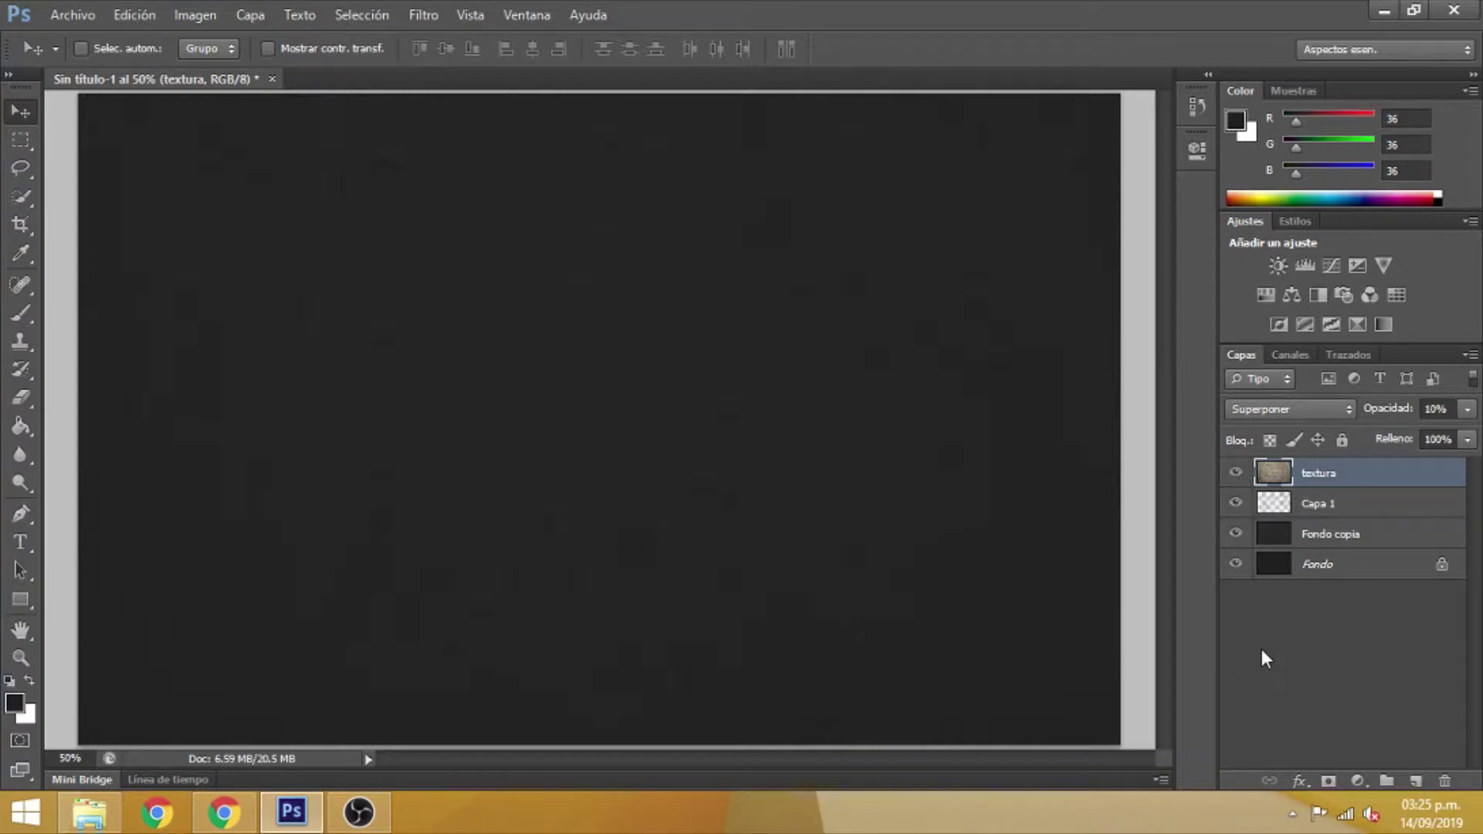
Add a new empty layer above textura and define a white-to-black gradient for the Gradient tool
{"action": "left_click", "coordinate": [1415, 781]}
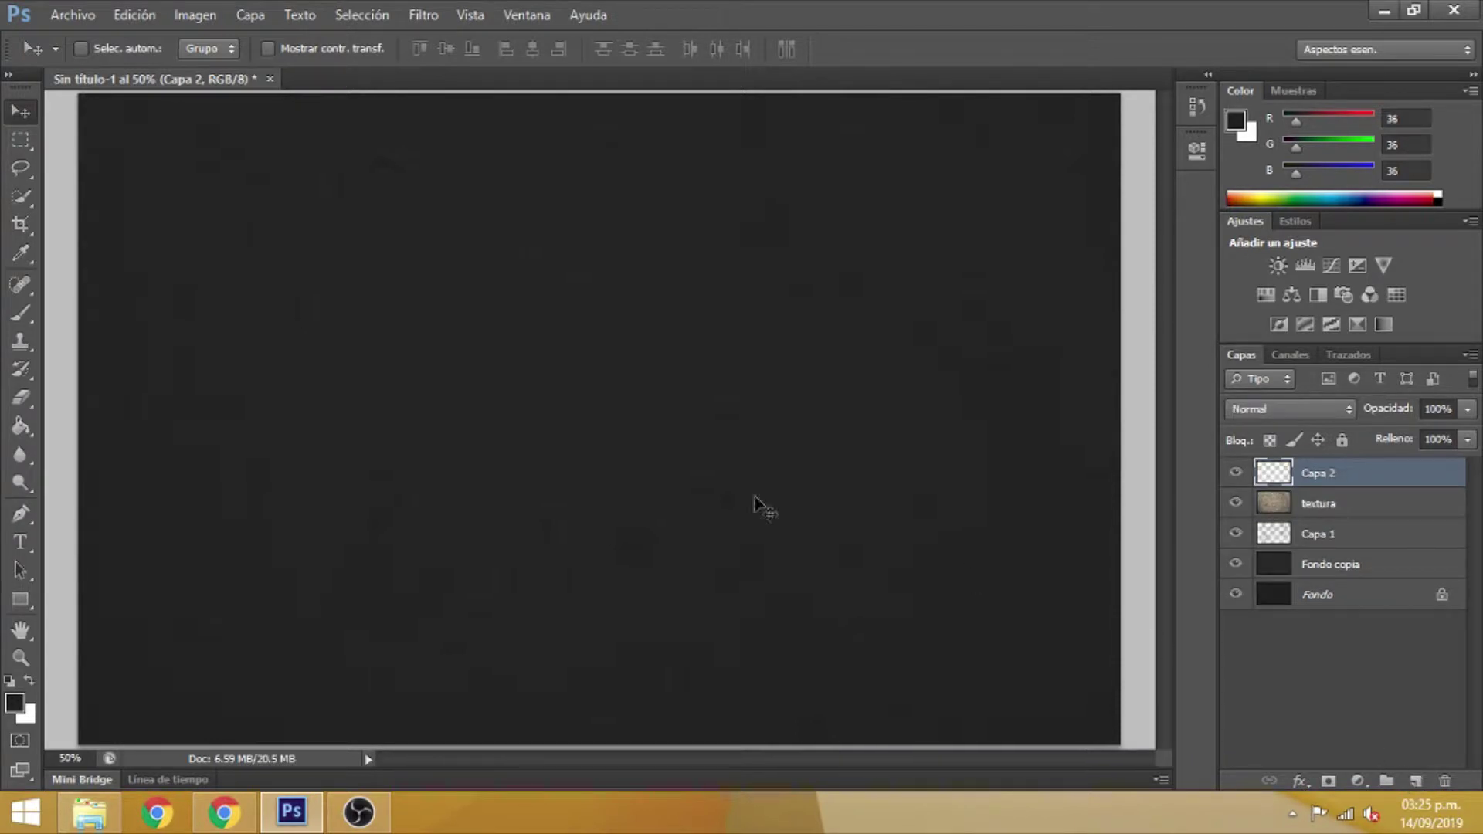
{"action": "left_click_drag", "start_coordinate": [25, 423], "coordinate": [74, 421]}
{"action": "left_click", "coordinate": [127, 52]}
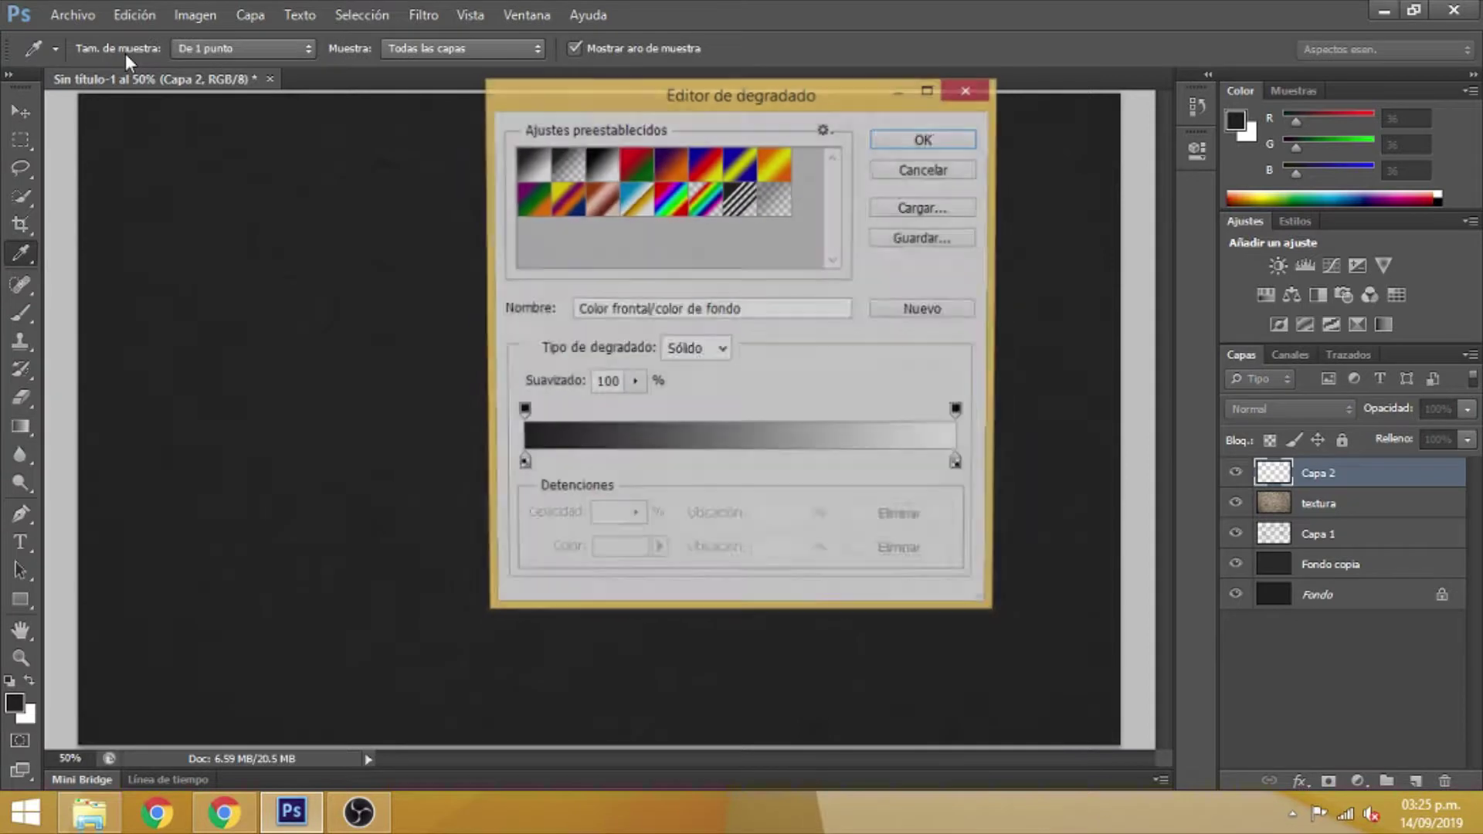
{"action": "double_click", "coordinate": [520, 469]}
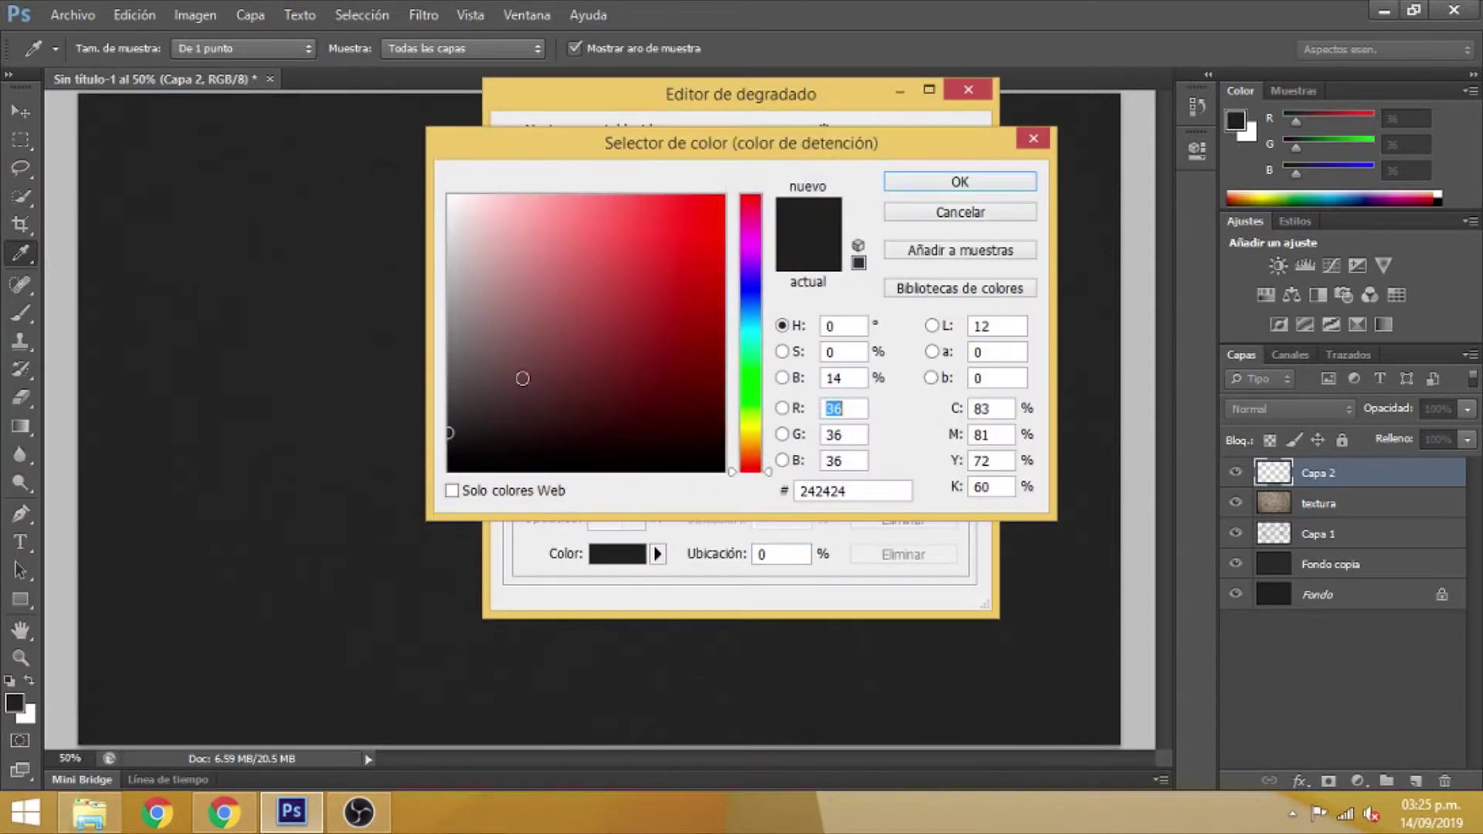
{"action": "left_click_drag", "start_coordinate": [522, 387], "coordinate": [430, 157]}
{"action": "left_click", "coordinate": [960, 183]}
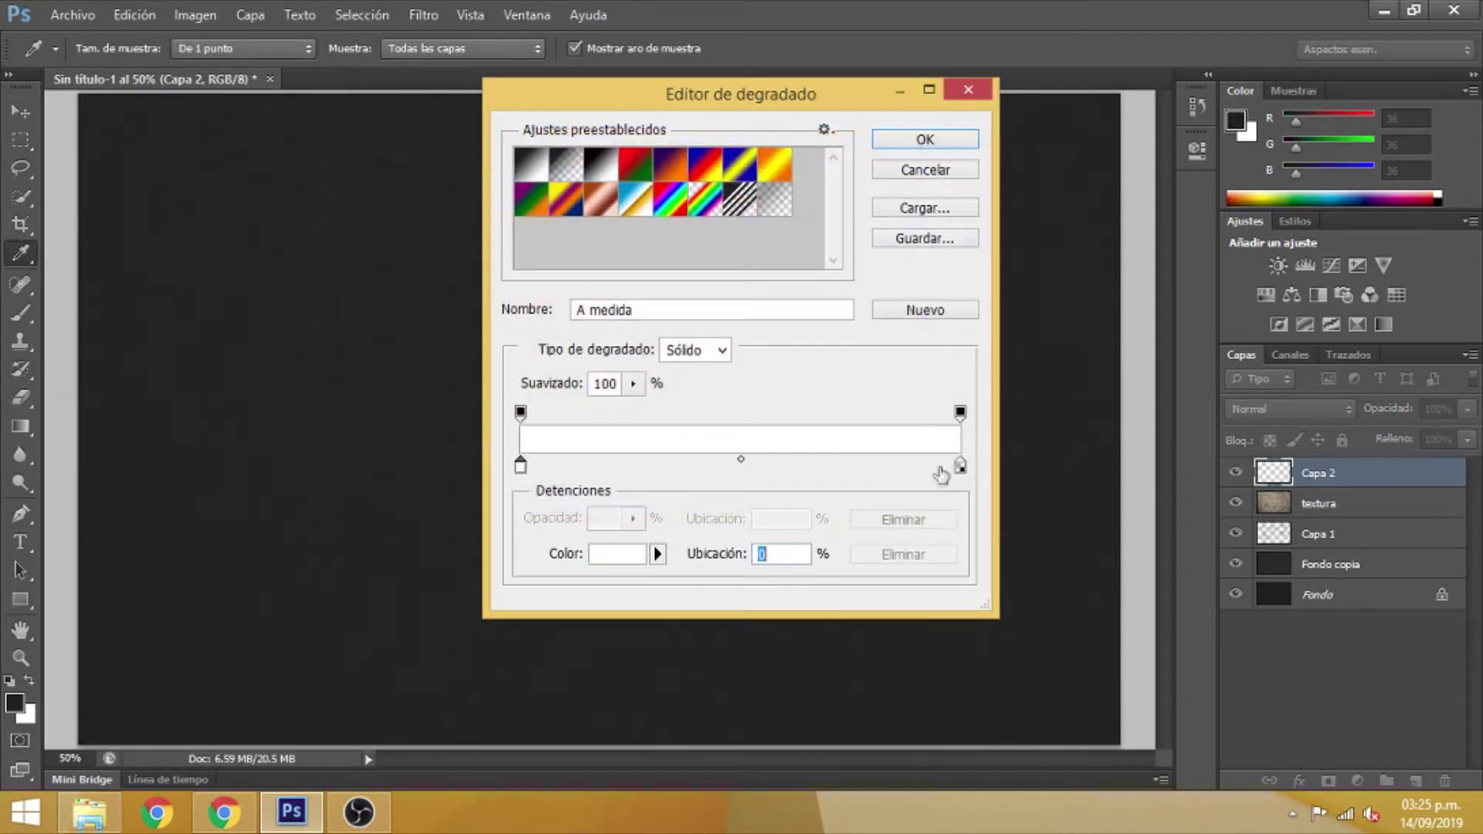
{"action": "double_click", "coordinate": [960, 468]}
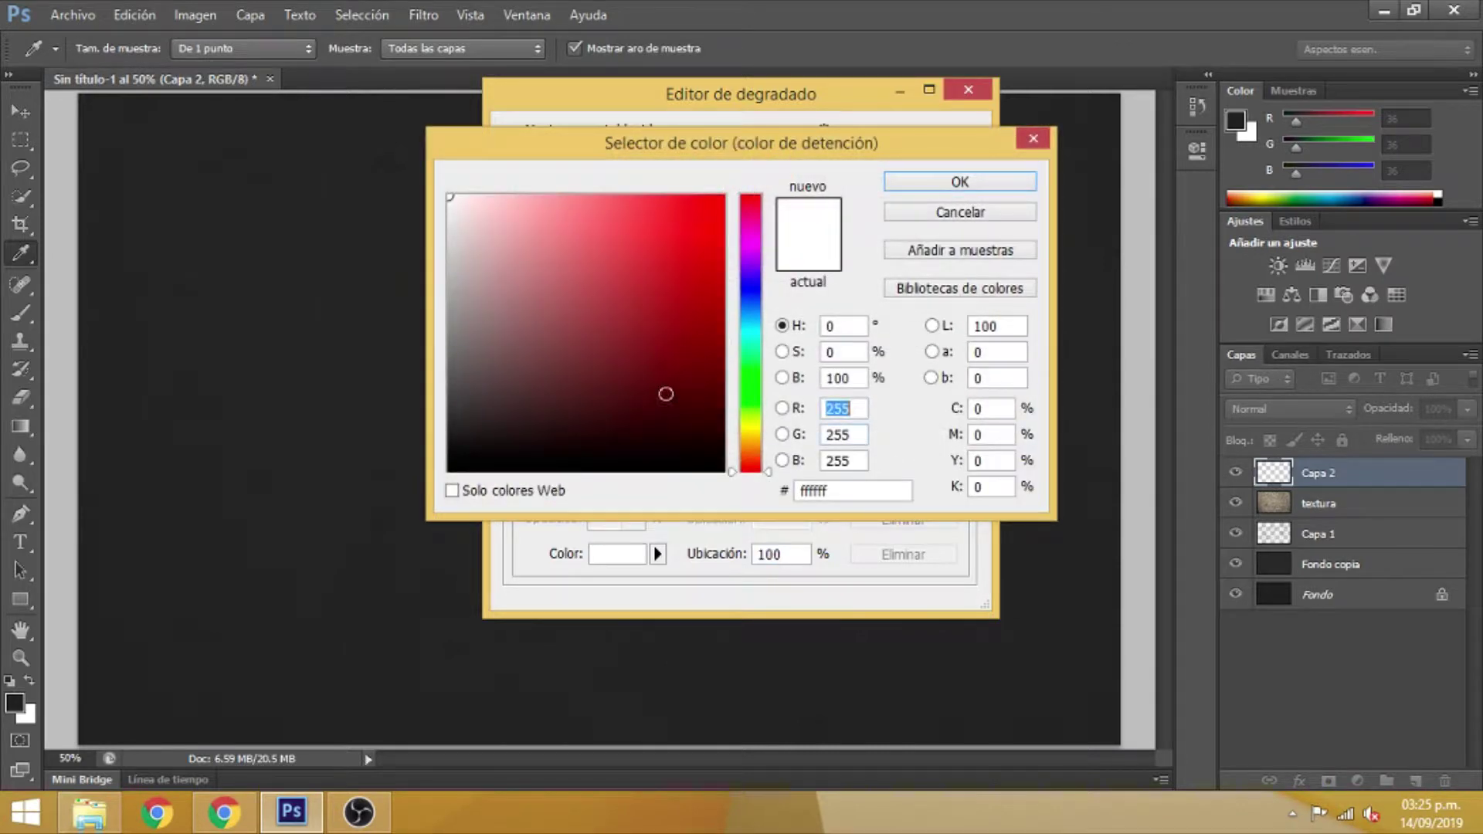
{"action": "left_click_drag", "start_coordinate": [666, 391], "coordinate": [738, 503]}
{"action": "left_click", "coordinate": [934, 188]}
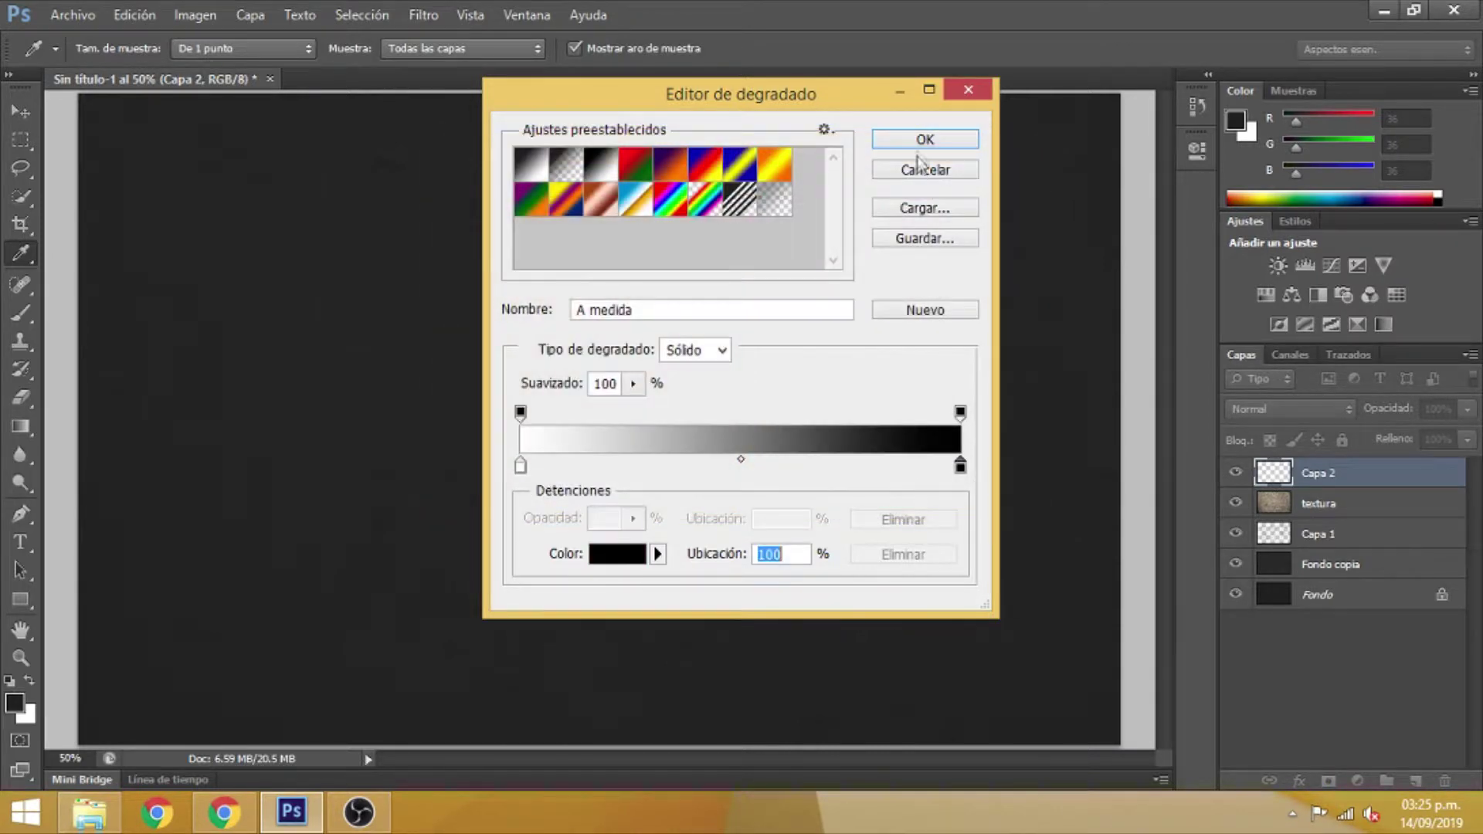
{"action": "left_click", "coordinate": [925, 140]}
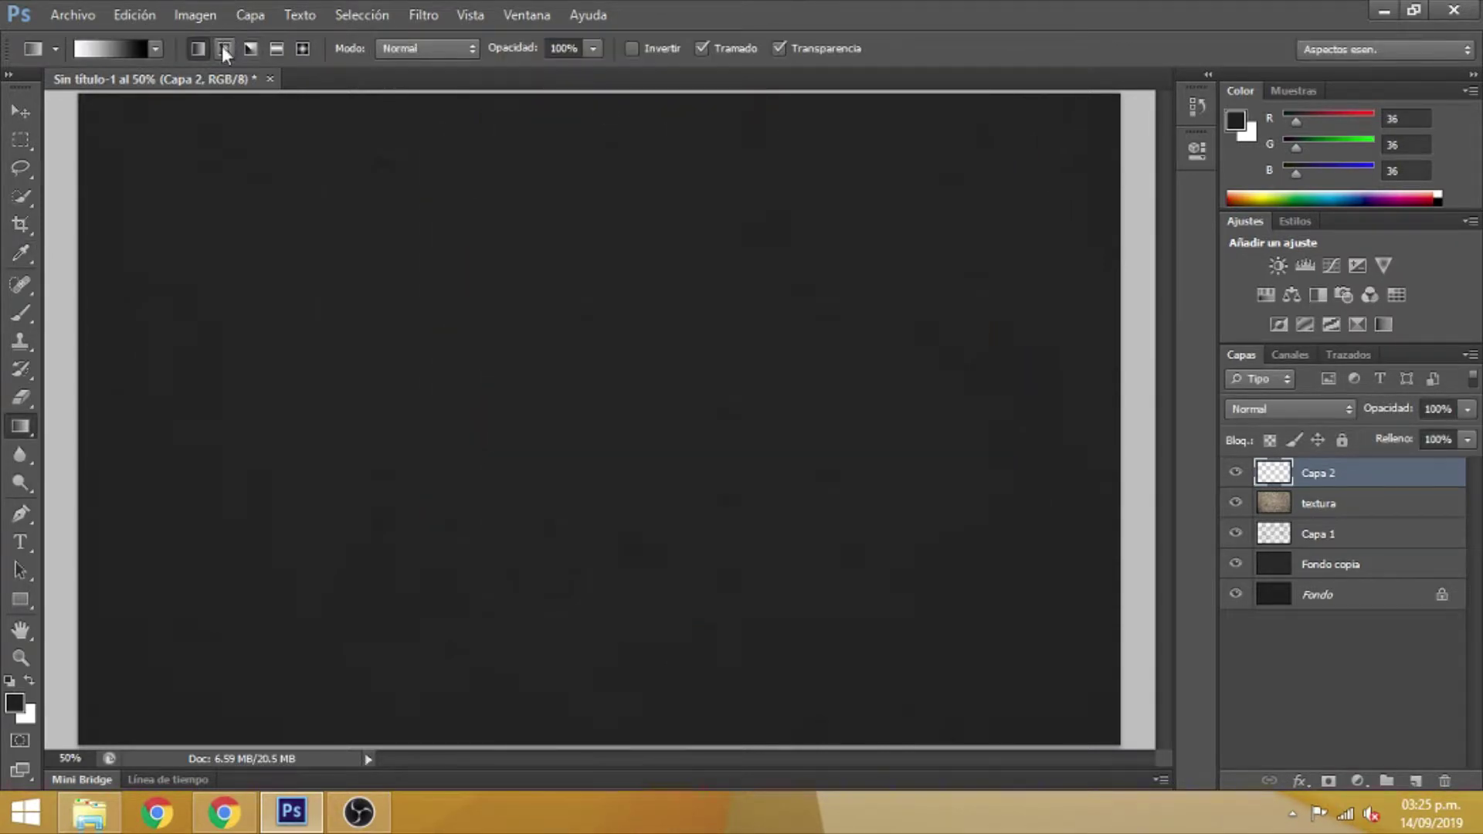
Fill Capa 2 with a radial gradient from the canvas centre towards the upper-right corner, redrawing it until the white glow is centred
{"action": "left_click_drag", "start_coordinate": [620, 403], "coordinate": [1104, 106]}
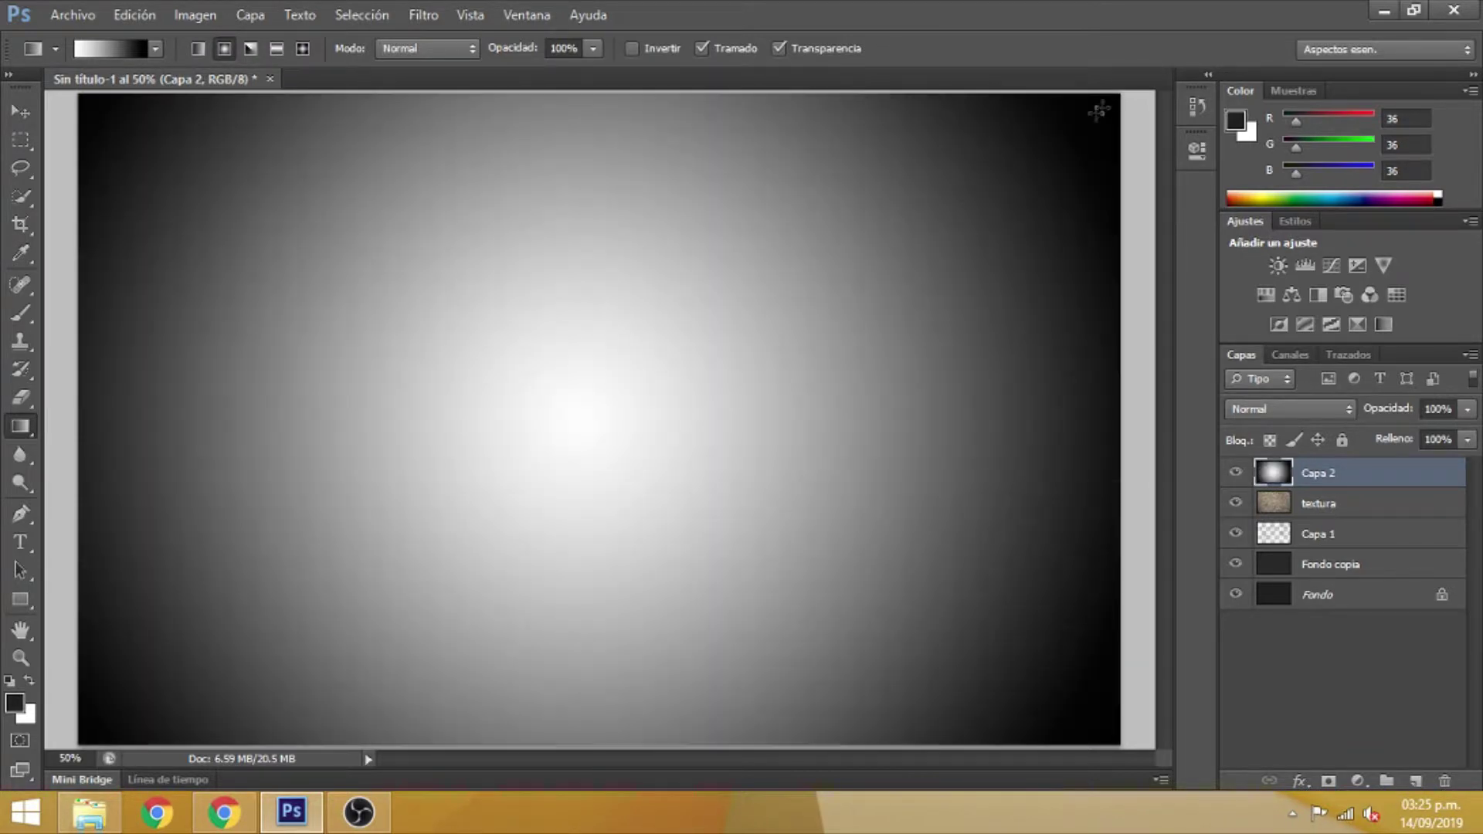
{"action": "left_click_drag", "start_coordinate": [602, 442], "coordinate": [1056, 149]}
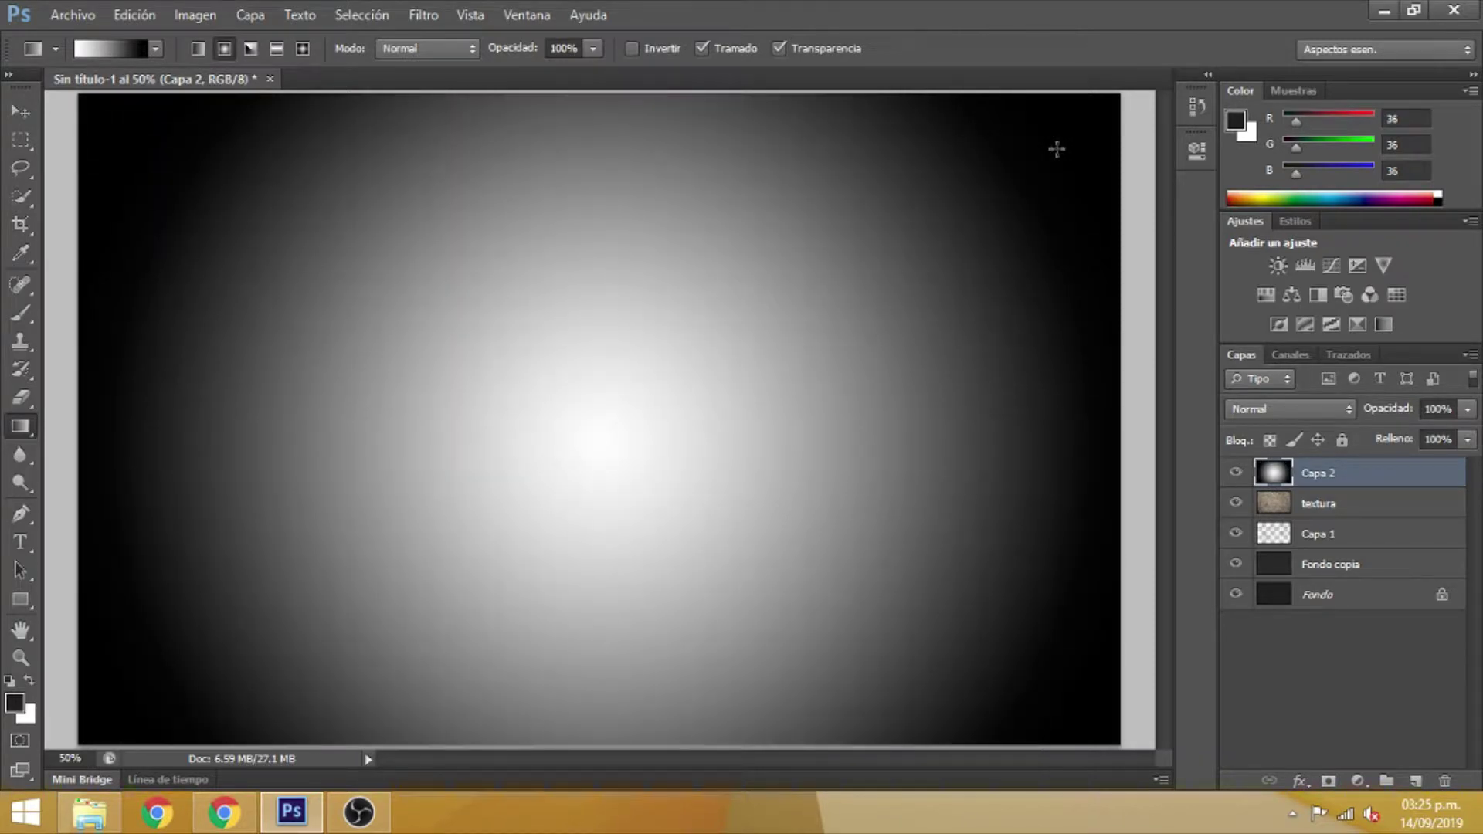
{"action": "left_click_drag", "start_coordinate": [673, 418], "coordinate": [965, 216]}
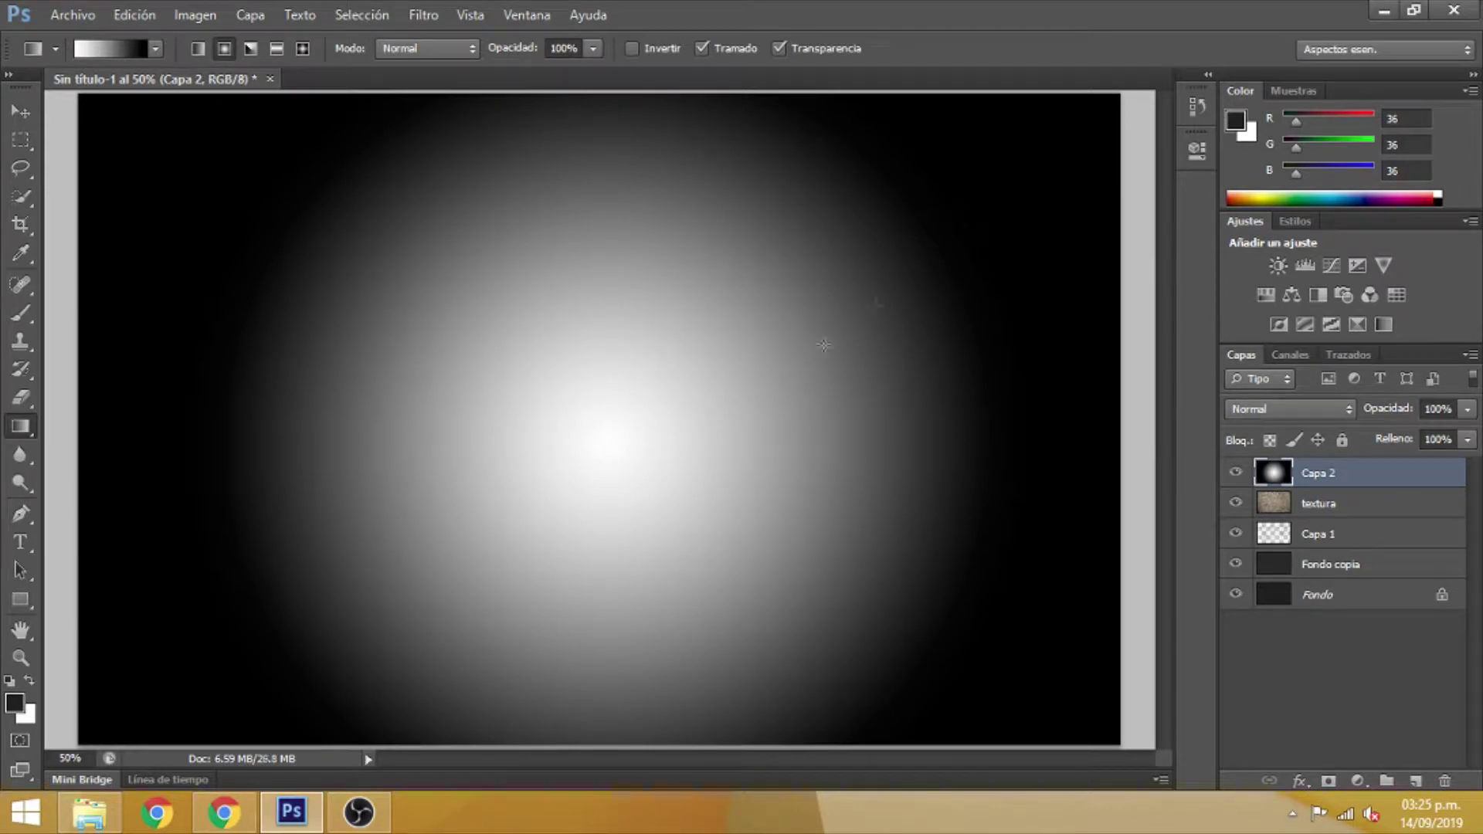
{"action": "left_click_drag", "start_coordinate": [597, 511], "coordinate": [999, 207]}
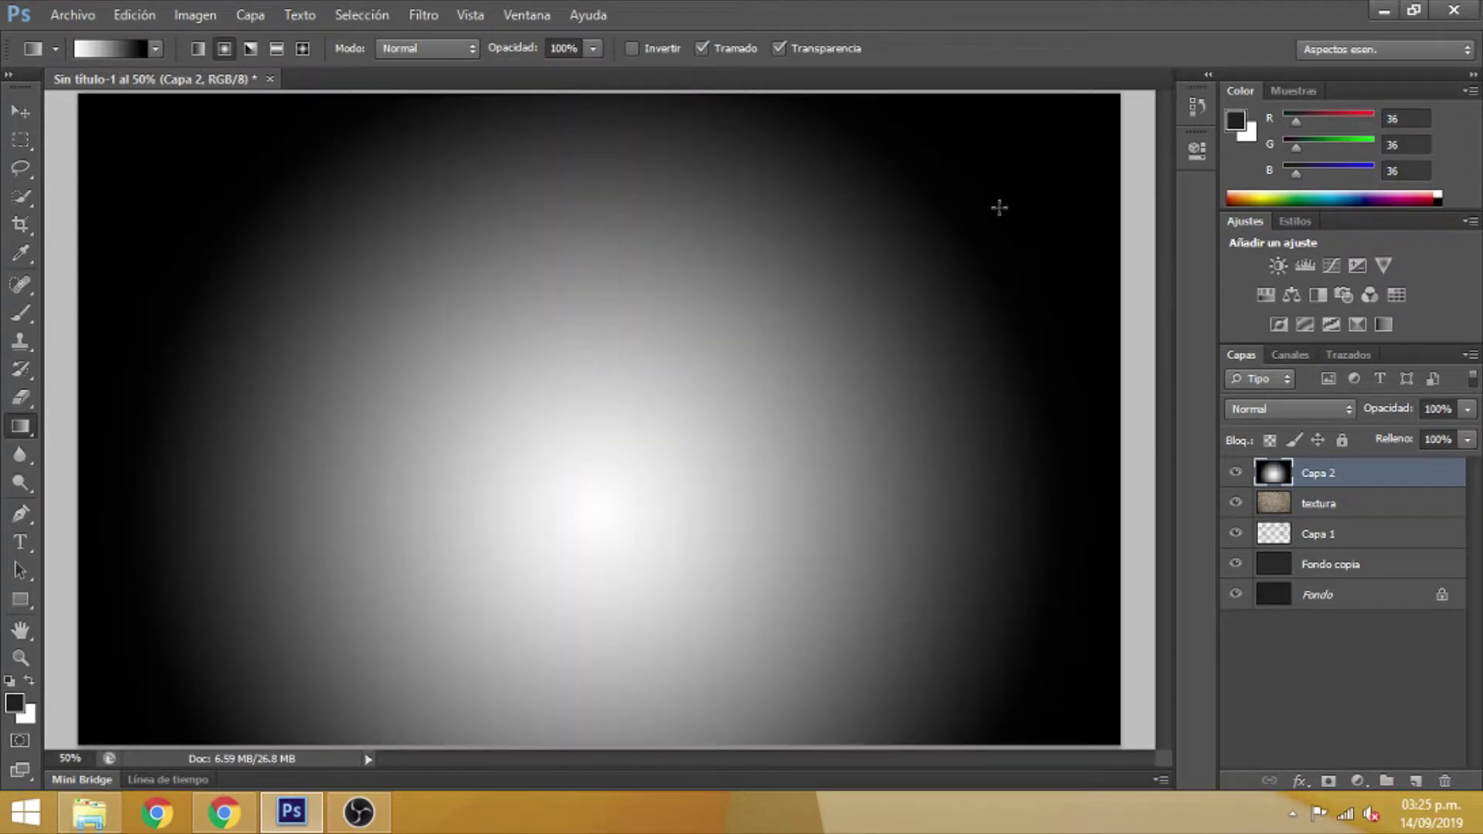
{"action": "left_click_drag", "start_coordinate": [591, 442], "coordinate": [1016, 203]}
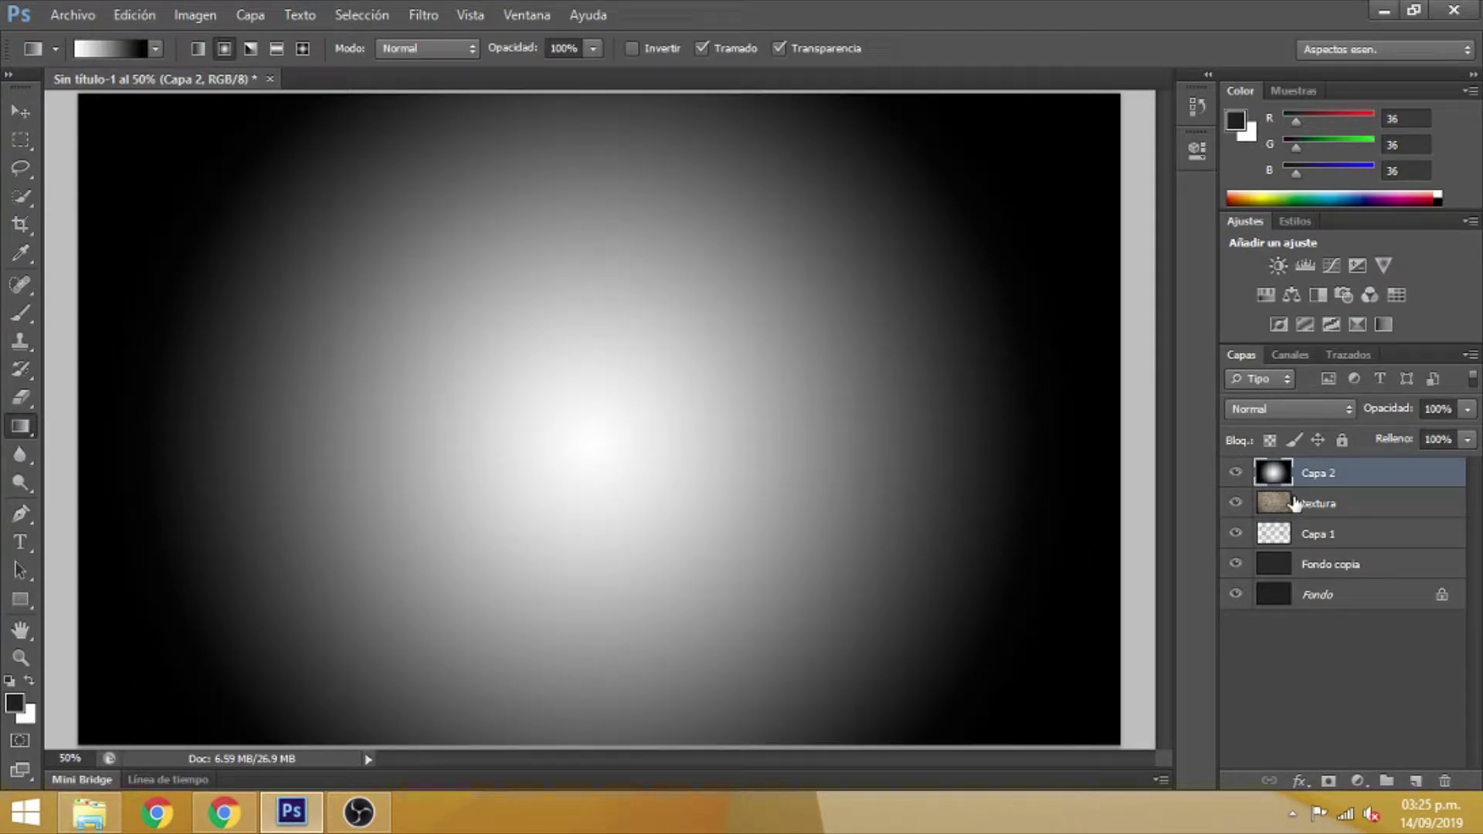
Set the Capa 2 gradient layer's blend mode to Superponer and its opacity to 55%
{"action": "left_click", "coordinate": [1332, 407]}
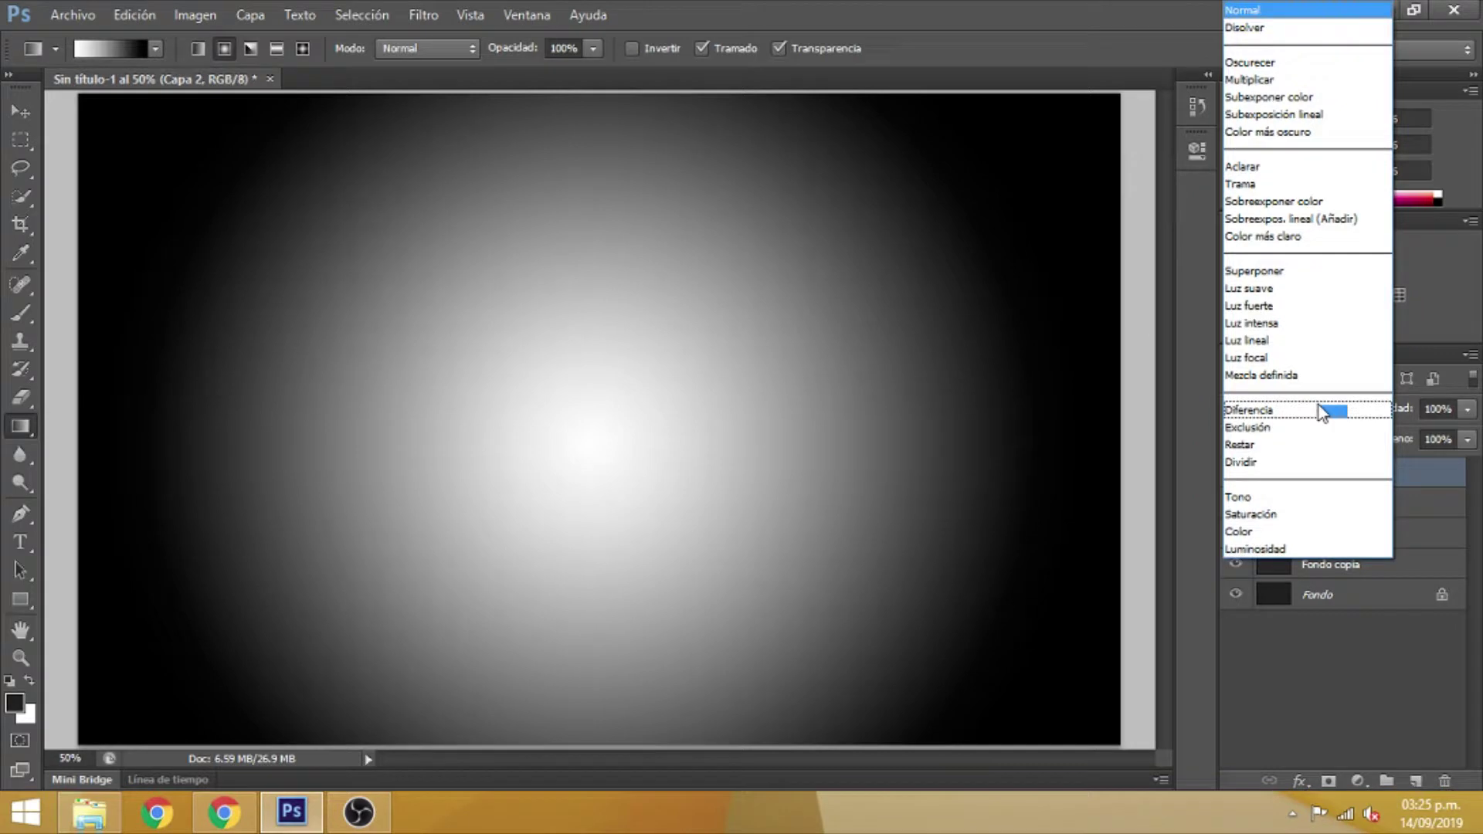
{"action": "left_click", "coordinate": [1263, 272]}
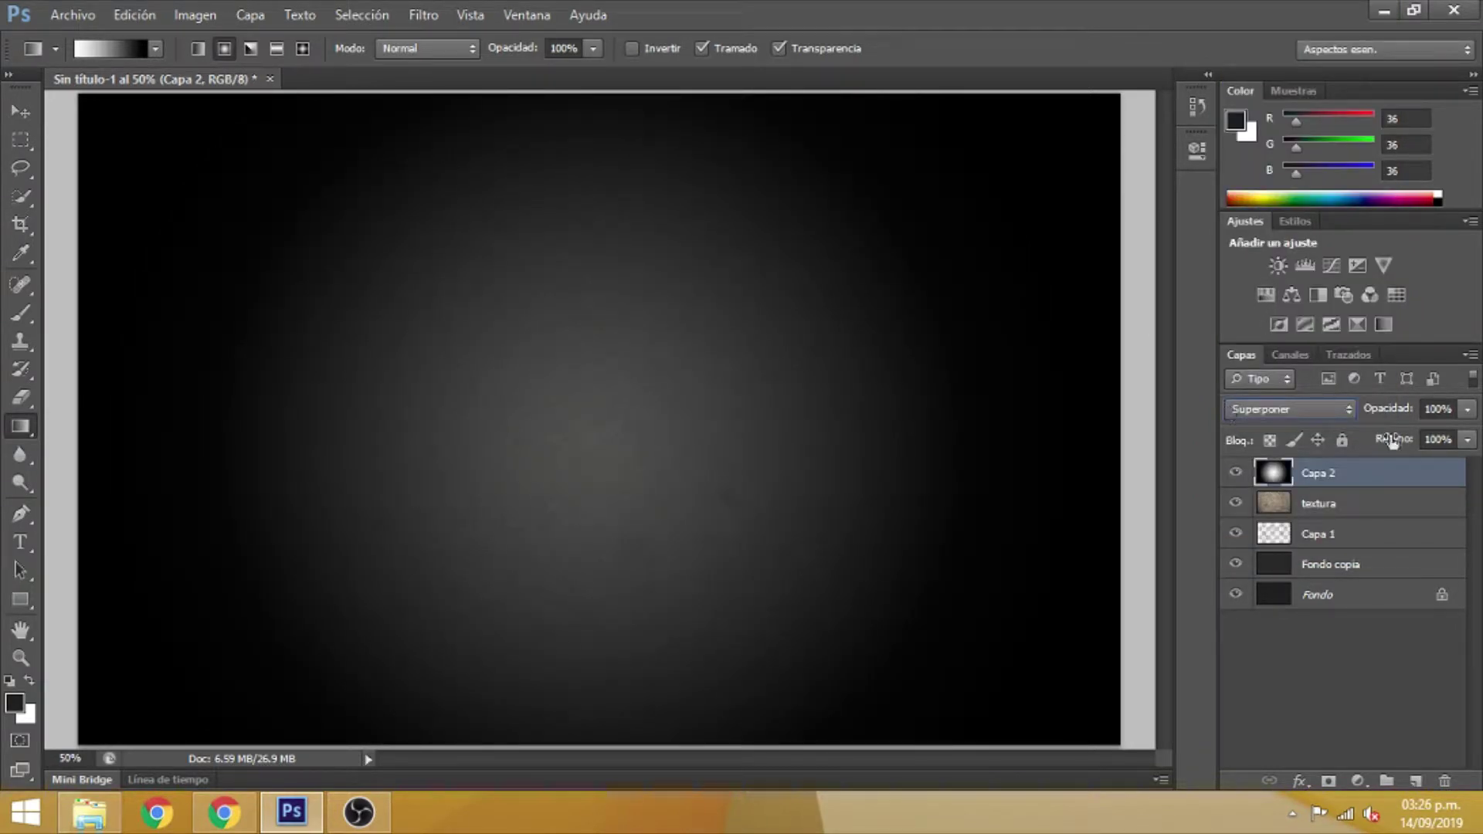
{"action": "left_click", "coordinate": [1422, 409]}
{"action": "type", "text": "55"}
{"action": "key", "text": "Return"}
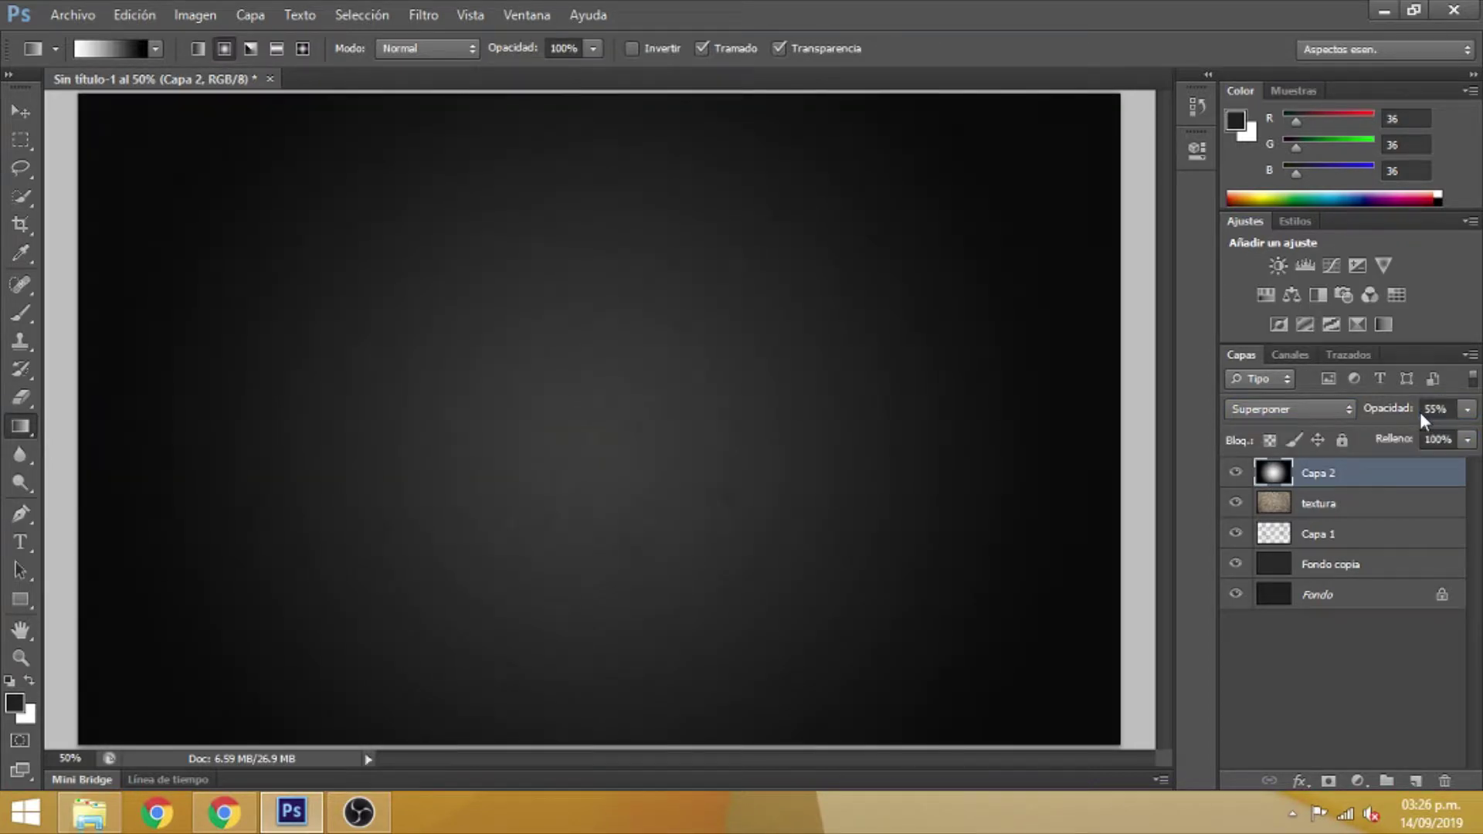
{"action": "left_click", "coordinate": [24, 114]}
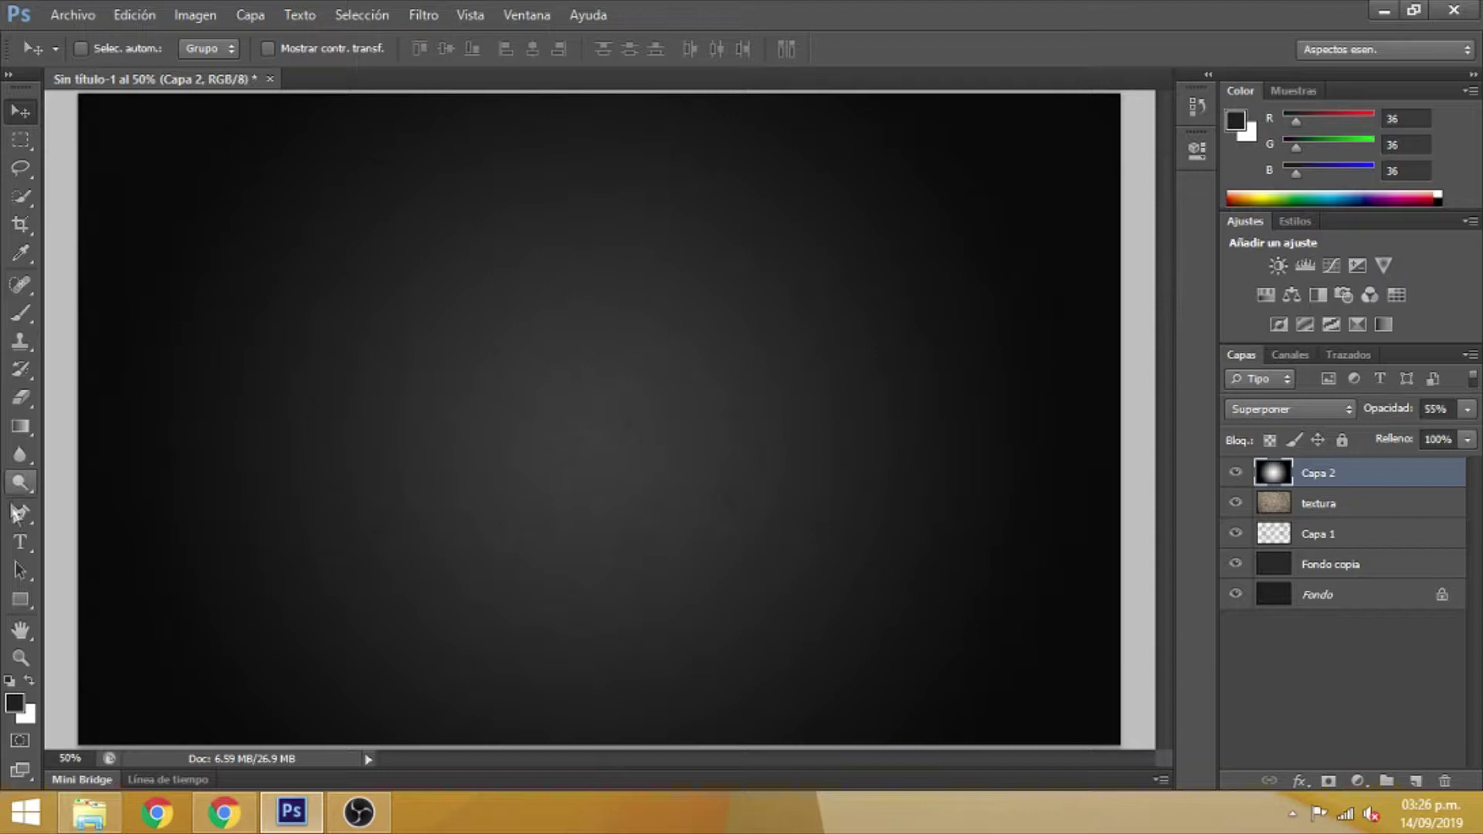
Set the Type tool to the Bebas font at 350 pt
{"action": "key", "text": "t"}
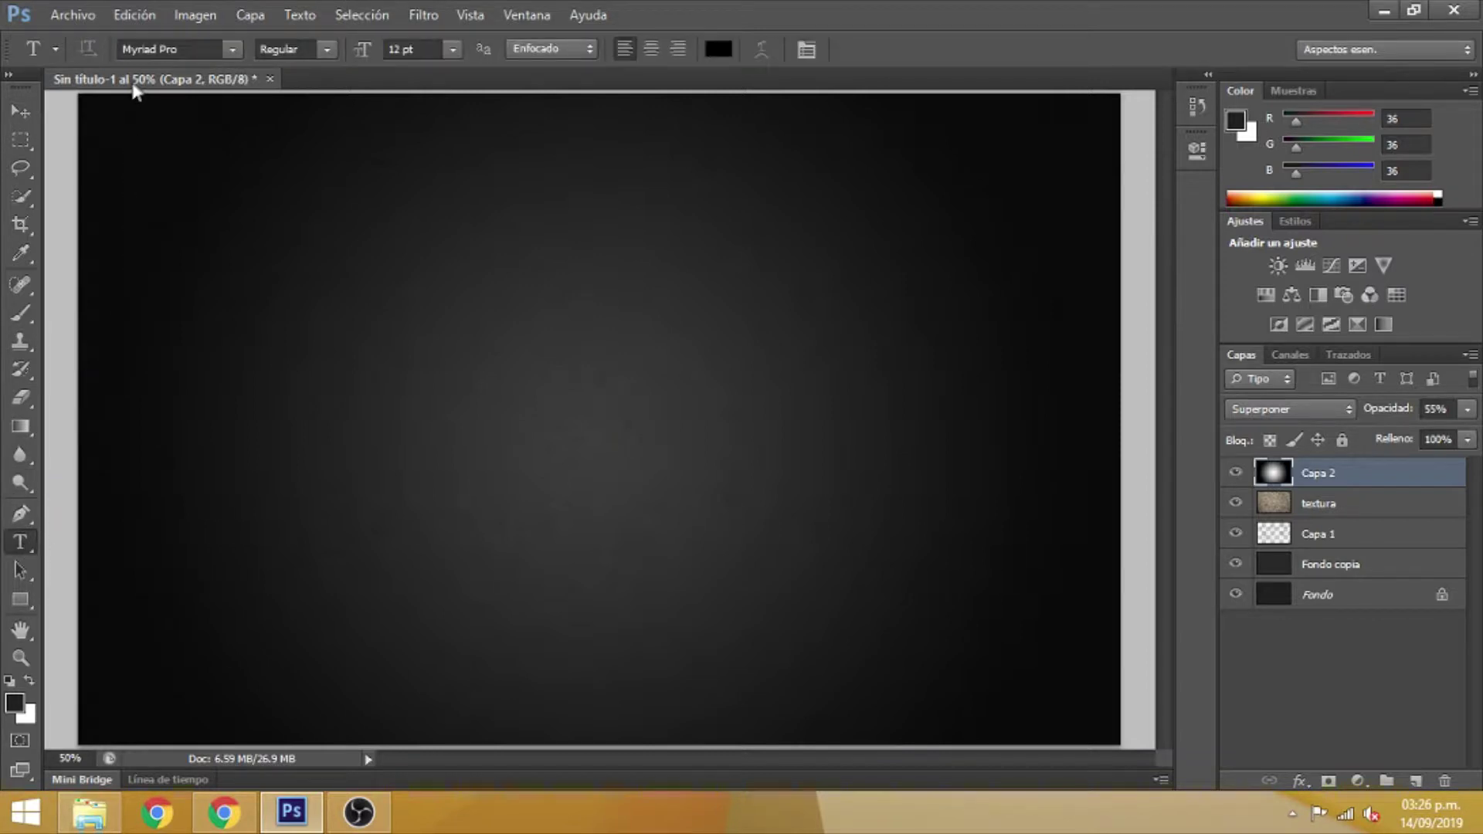
{"action": "left_click", "coordinate": [232, 49]}
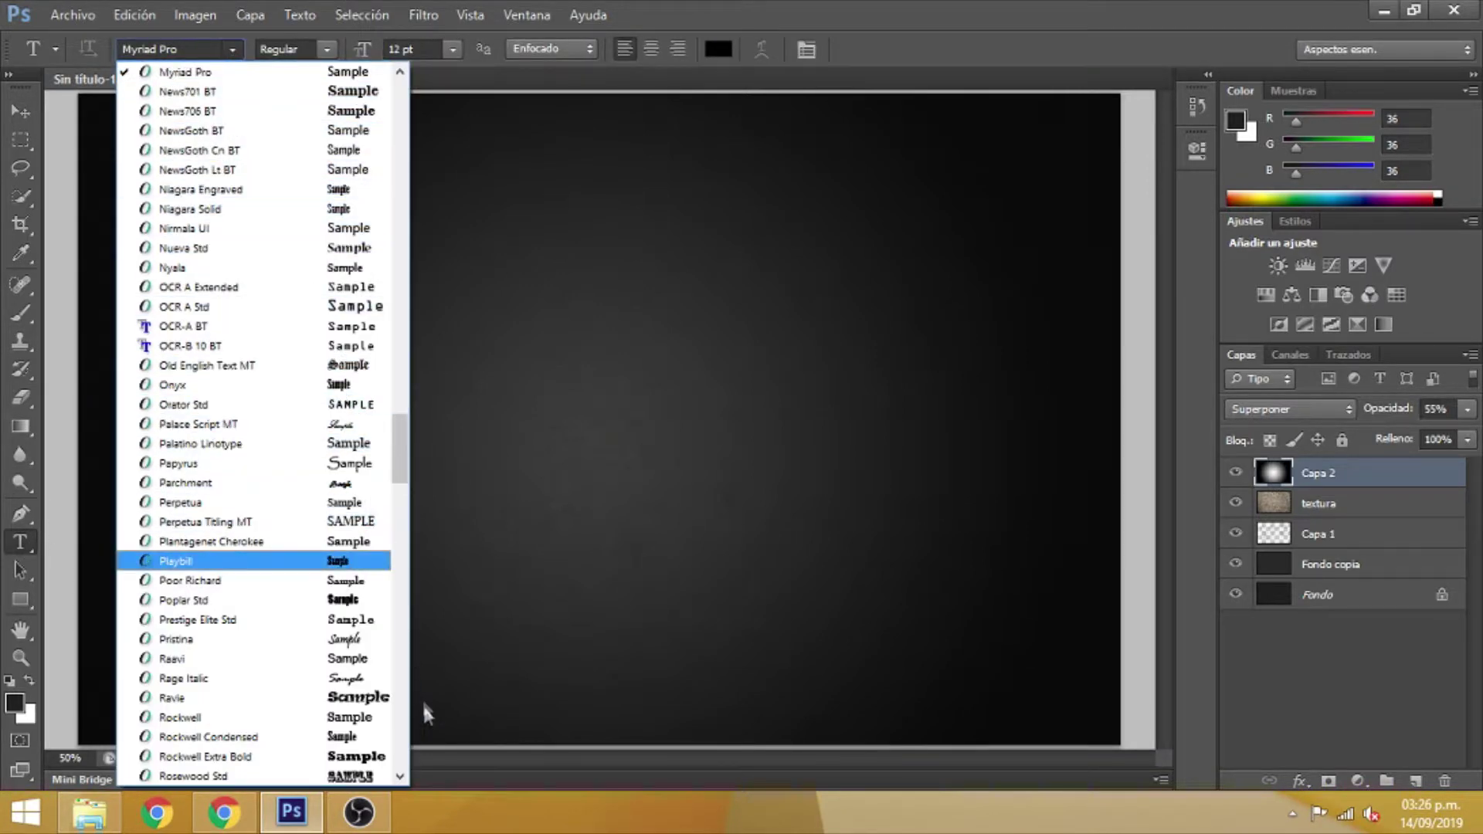
{"action": "left_click_drag", "start_coordinate": [401, 427], "coordinate": [410, 138]}
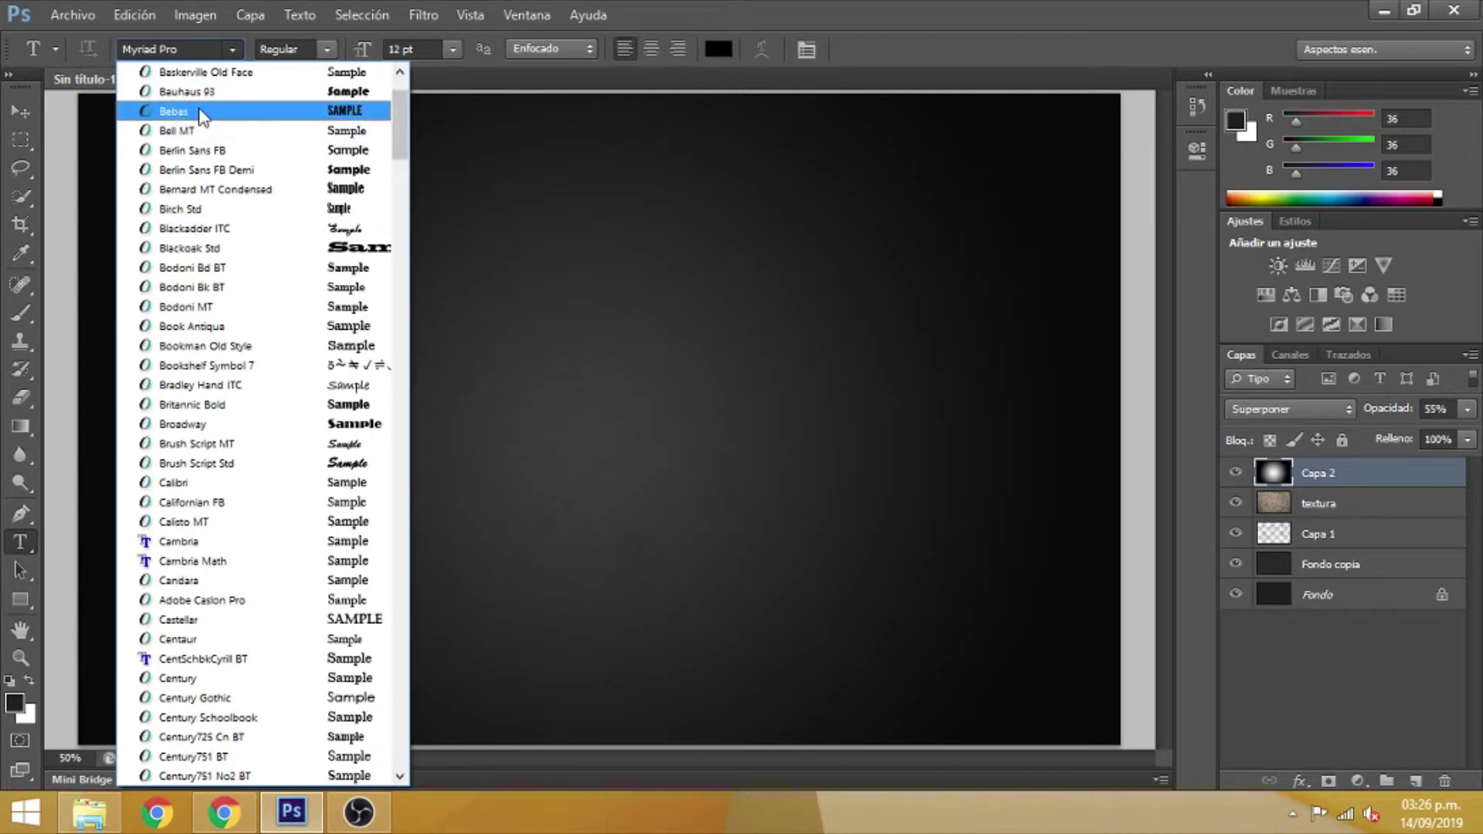
{"action": "left_click", "coordinate": [303, 112]}
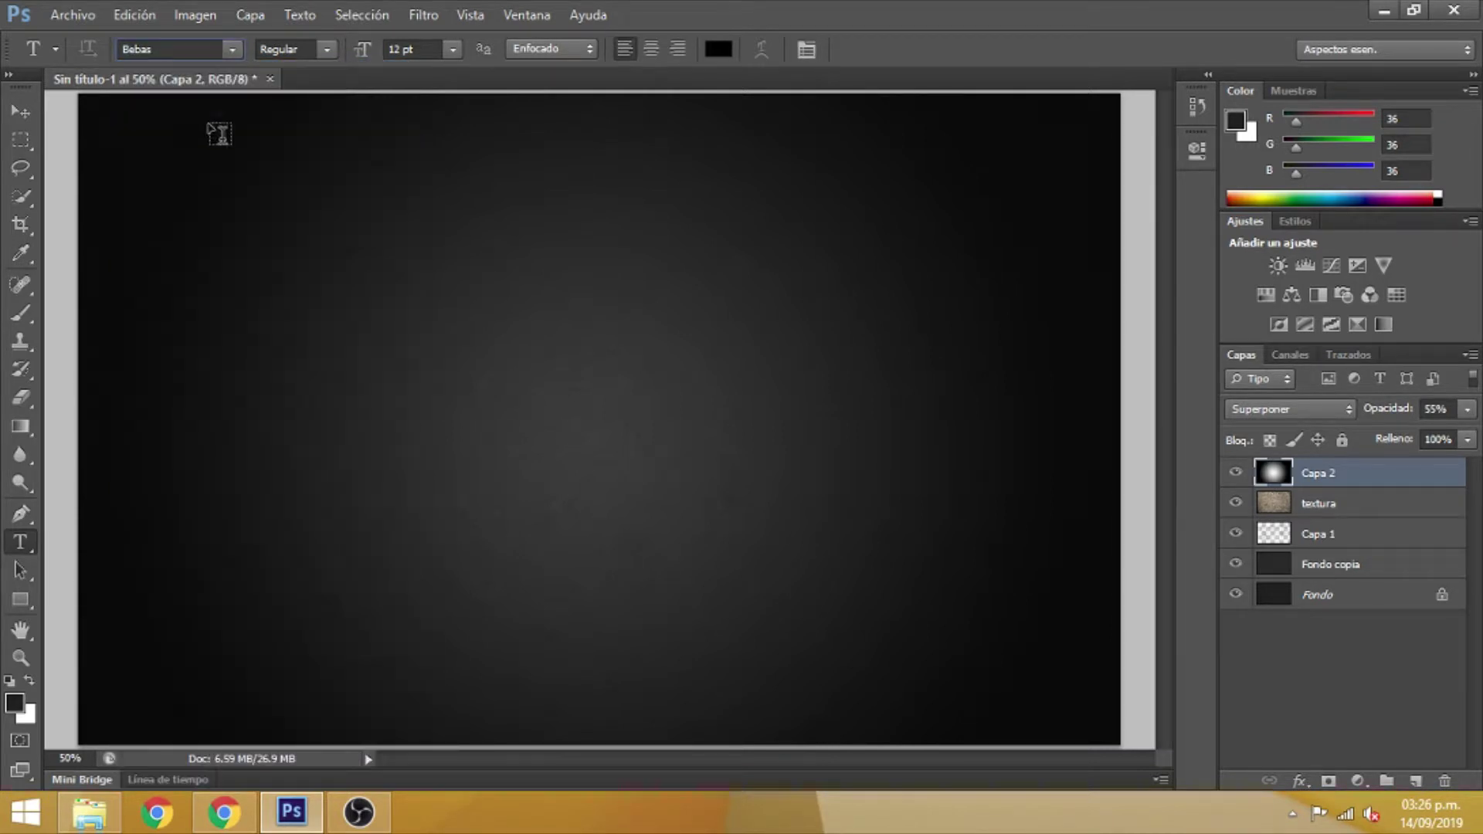
{"action": "left_click", "coordinate": [452, 48]}
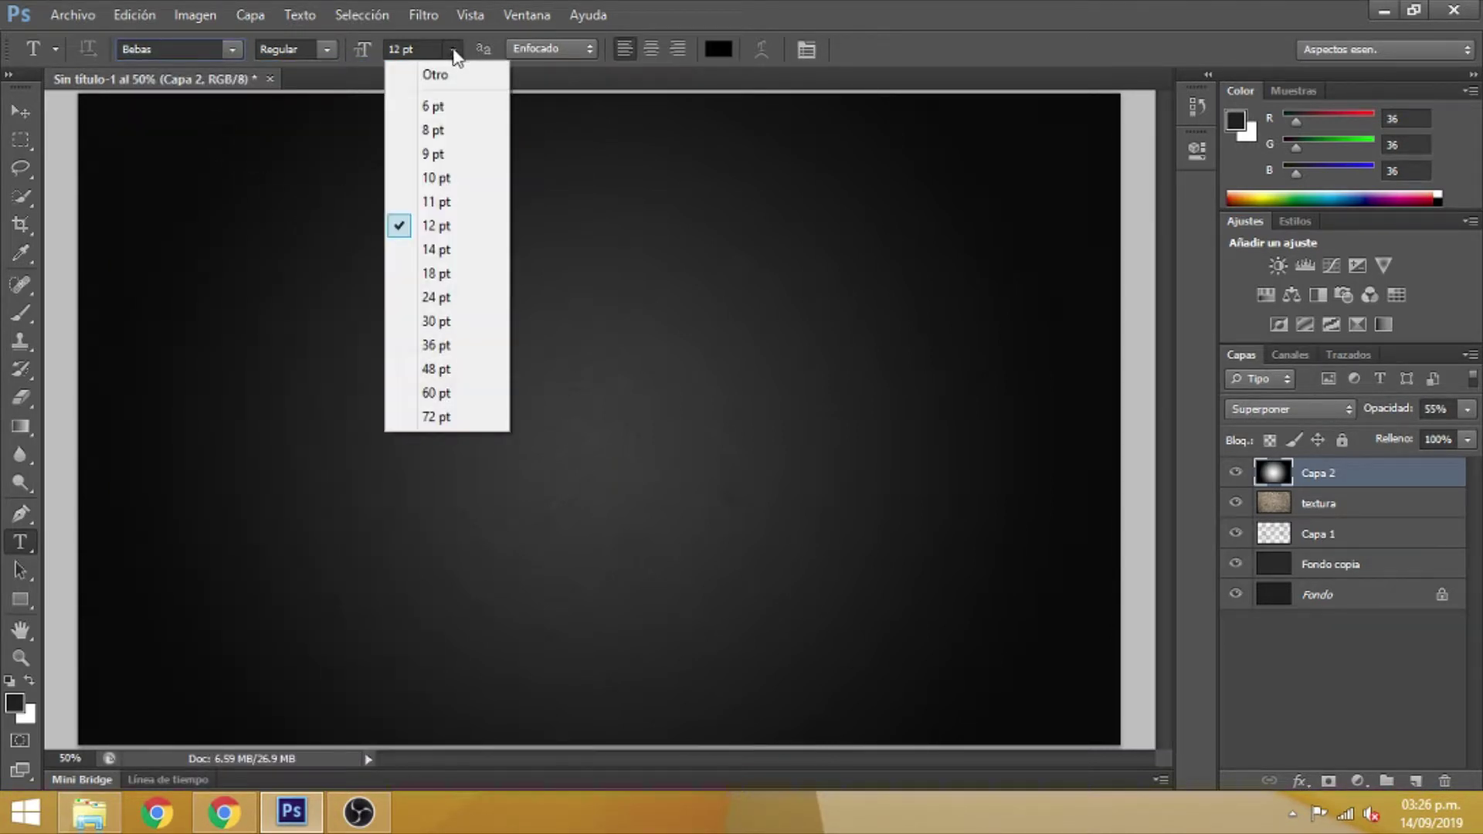
{"action": "left_click", "coordinate": [436, 417]}
{"action": "double_click", "coordinate": [394, 50]}
{"action": "type", "text": "350"}
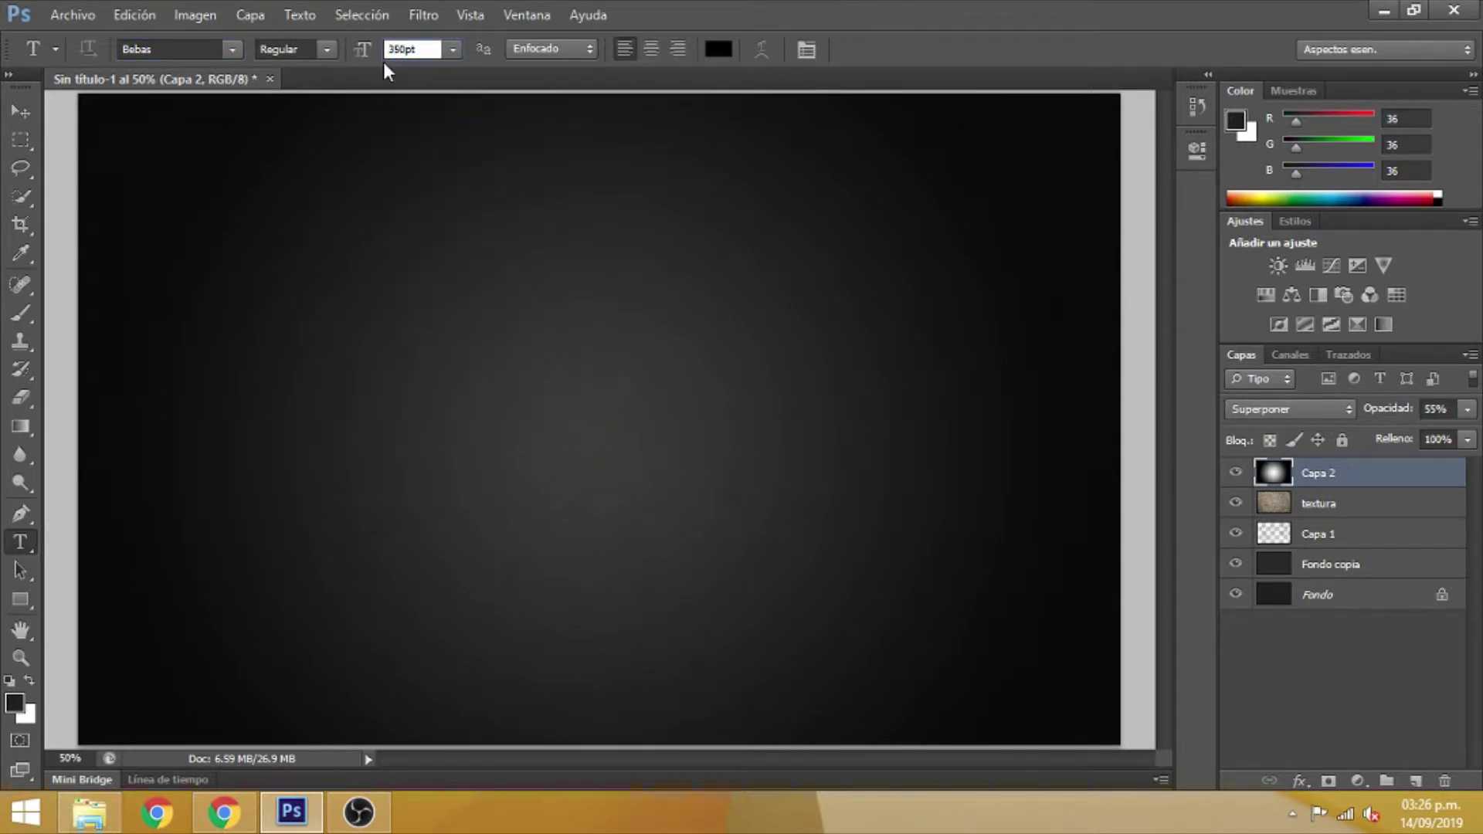
Change the Type tool's text colour to white, ffffff
{"action": "left_click", "coordinate": [714, 51]}
{"action": "left_click", "coordinate": [567, 235]}
{"action": "left_click", "coordinate": [450, 197]}
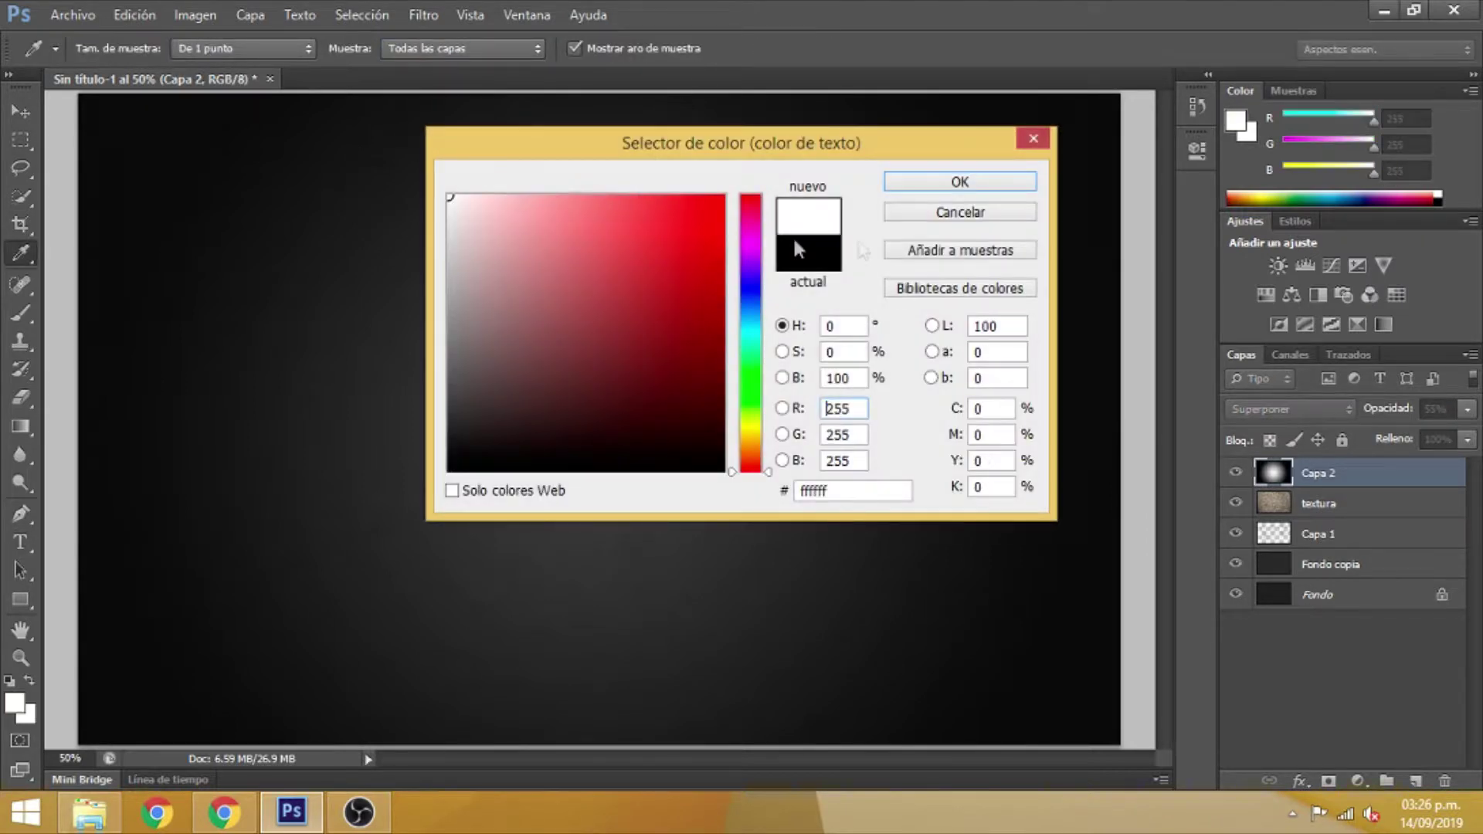
{"action": "left_click", "coordinate": [956, 185]}
Add a text layer with the creator's name in capitals and move it to the centre of the canvas
{"action": "left_click", "coordinate": [215, 349]}
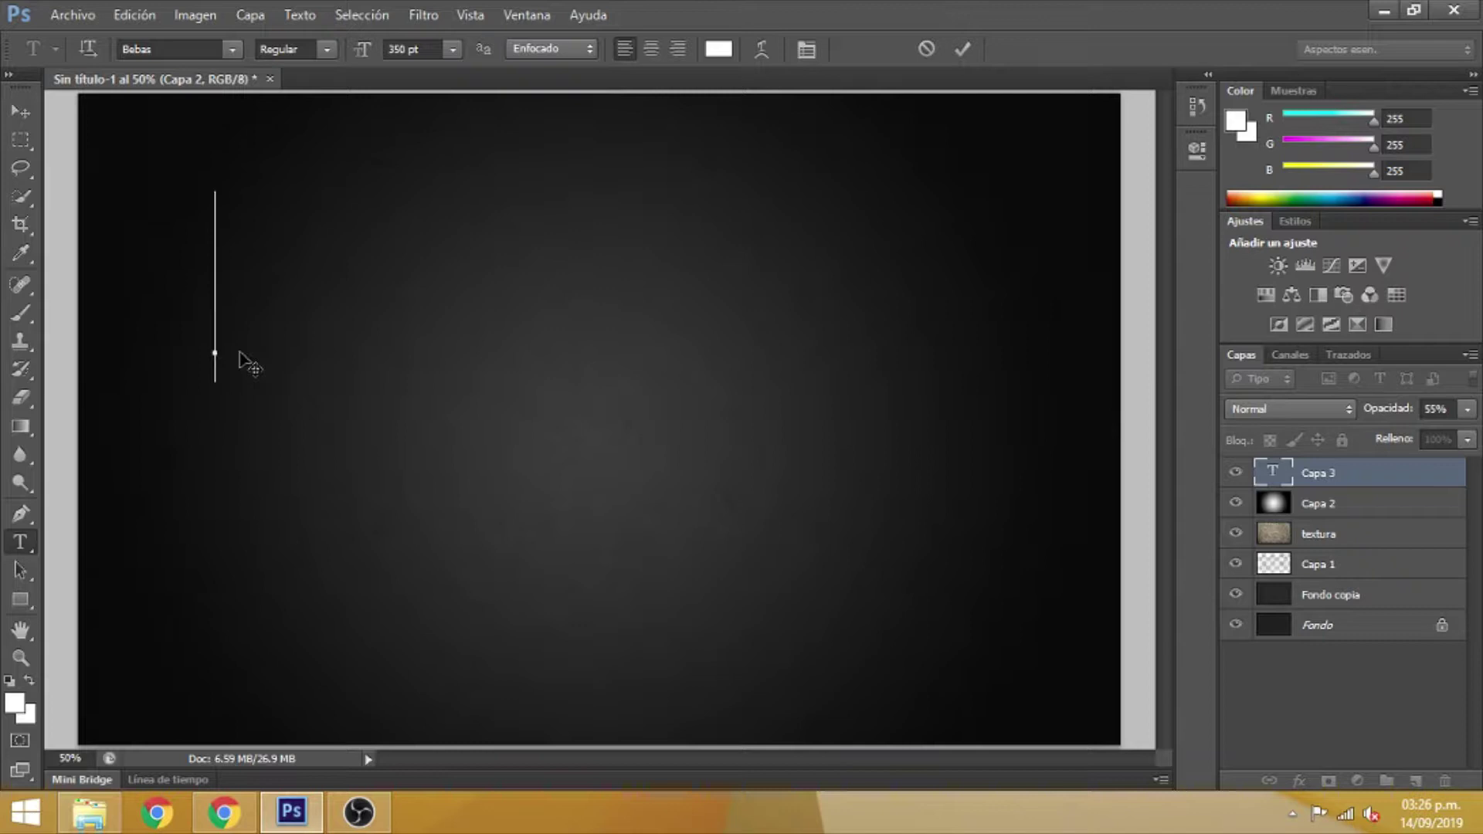
{"action": "type", "text": "KAL"}
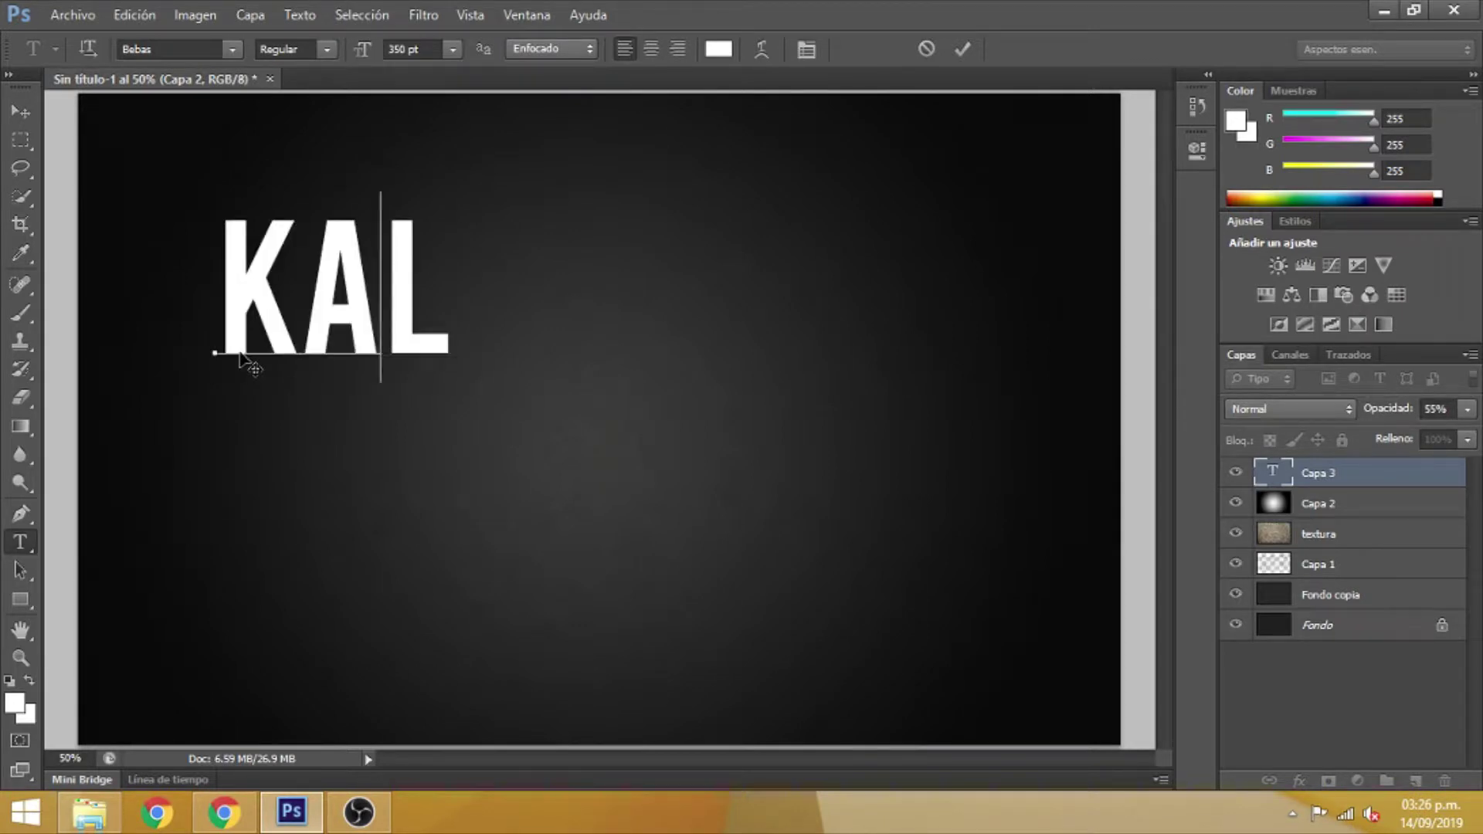
{"action": "key", "text": "BackSpace"}
{"action": "type", "text": "R"}
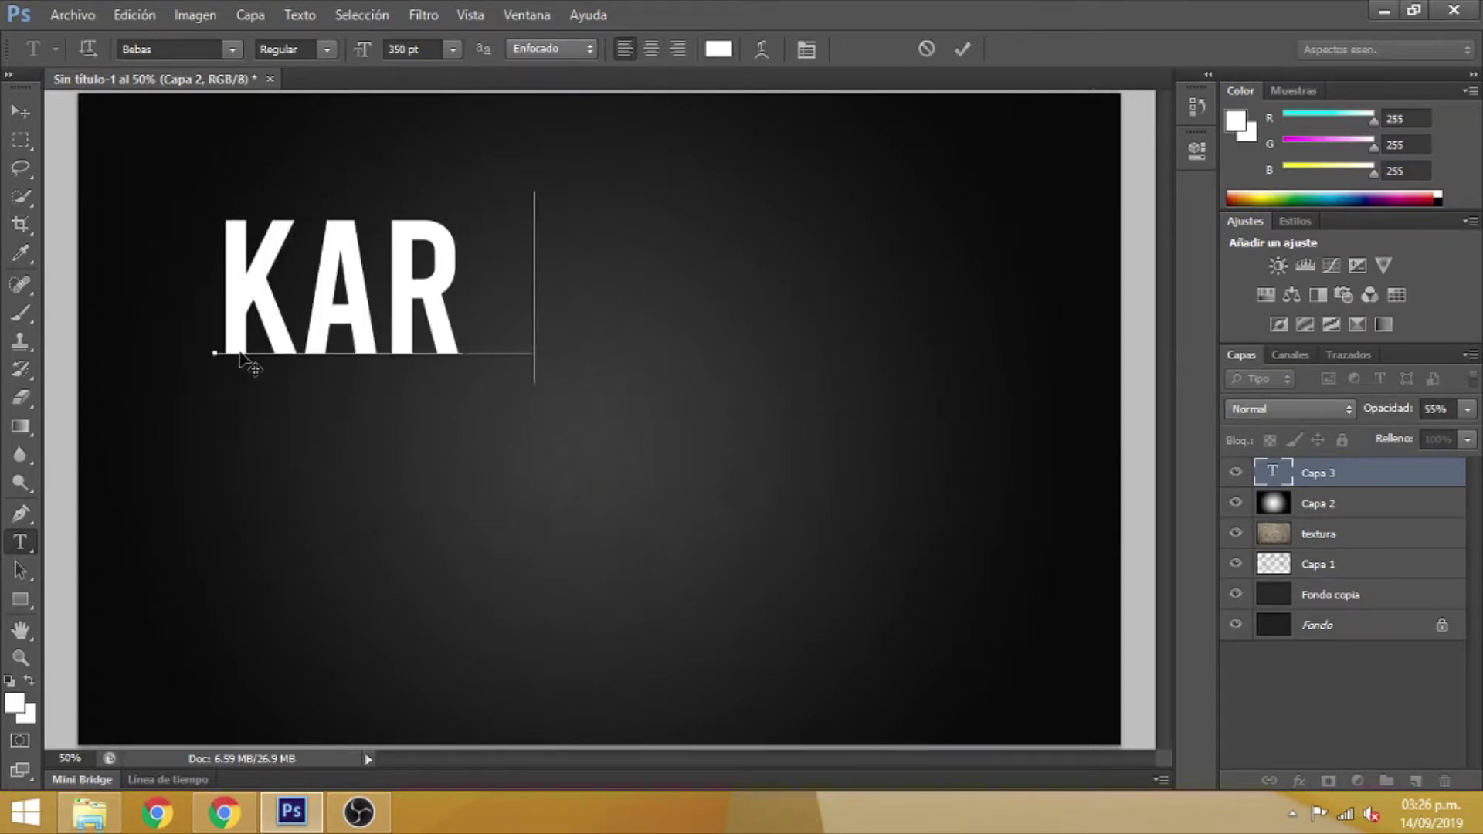
{"action": "type", "text": "LOSNUN"}
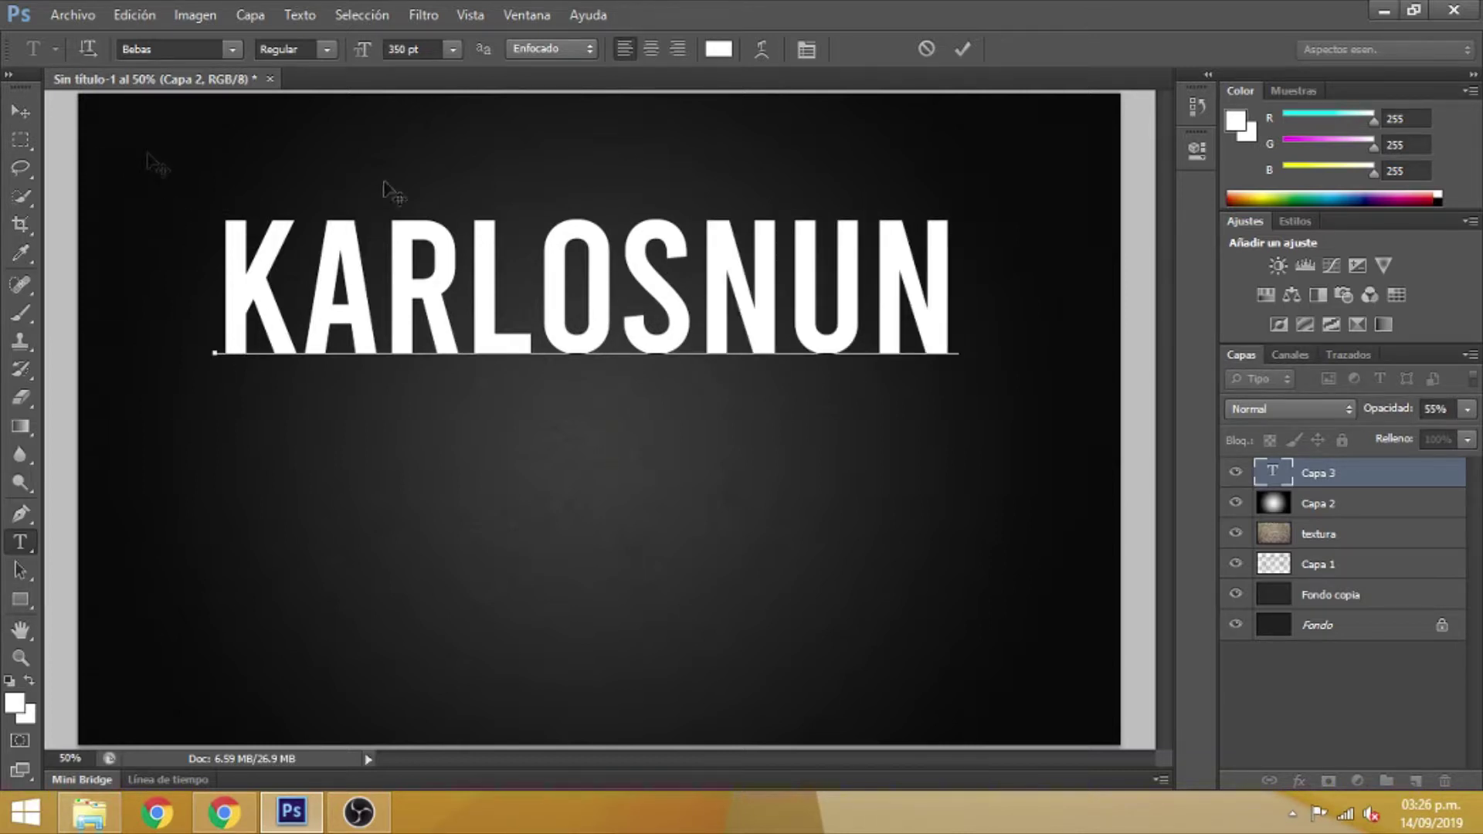
{"action": "left_click", "coordinate": [962, 49]}
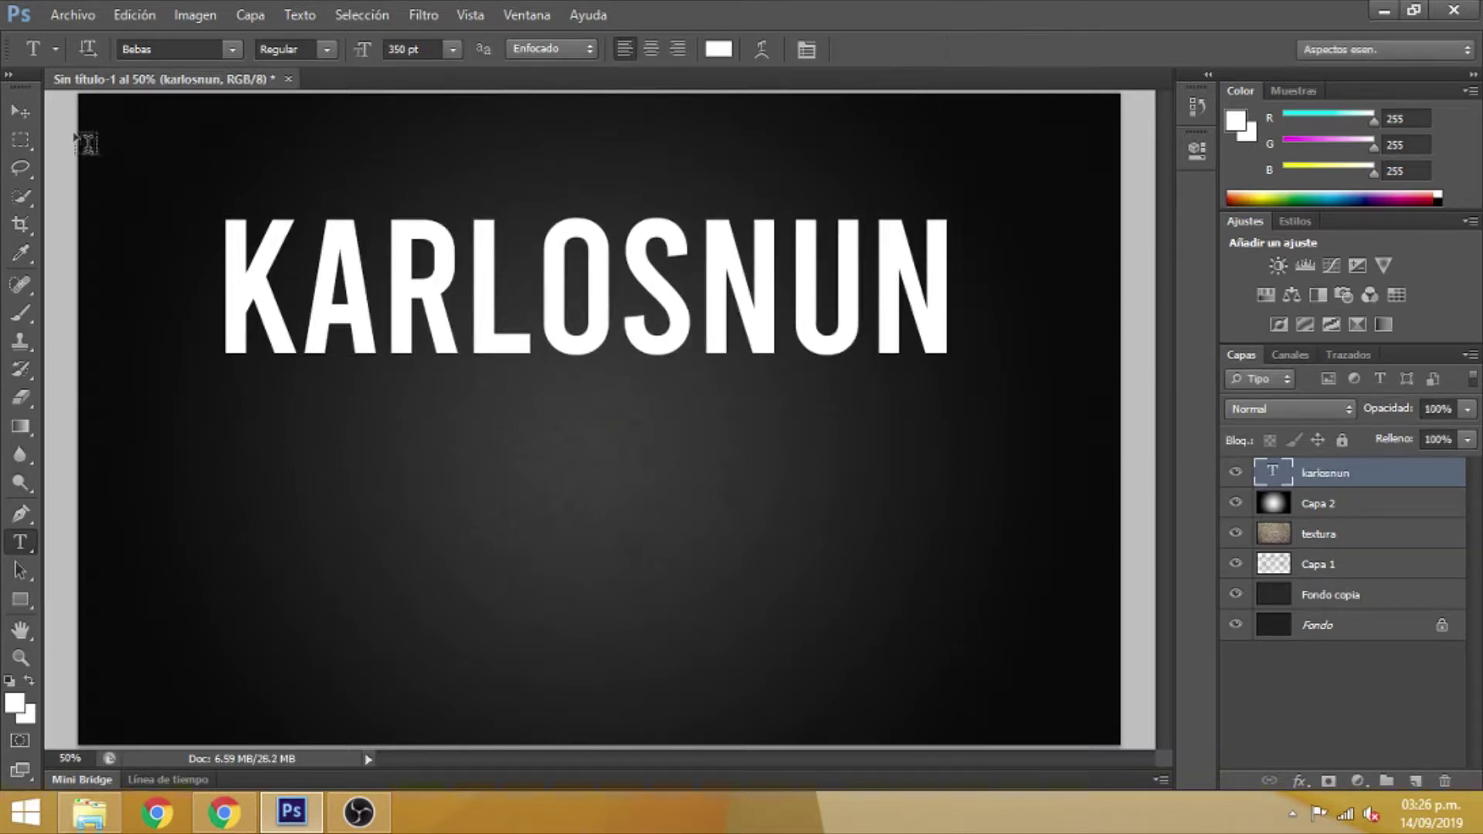
{"action": "left_click", "coordinate": [22, 112]}
{"action": "left_click_drag", "start_coordinate": [582, 339], "coordinate": [618, 471]}
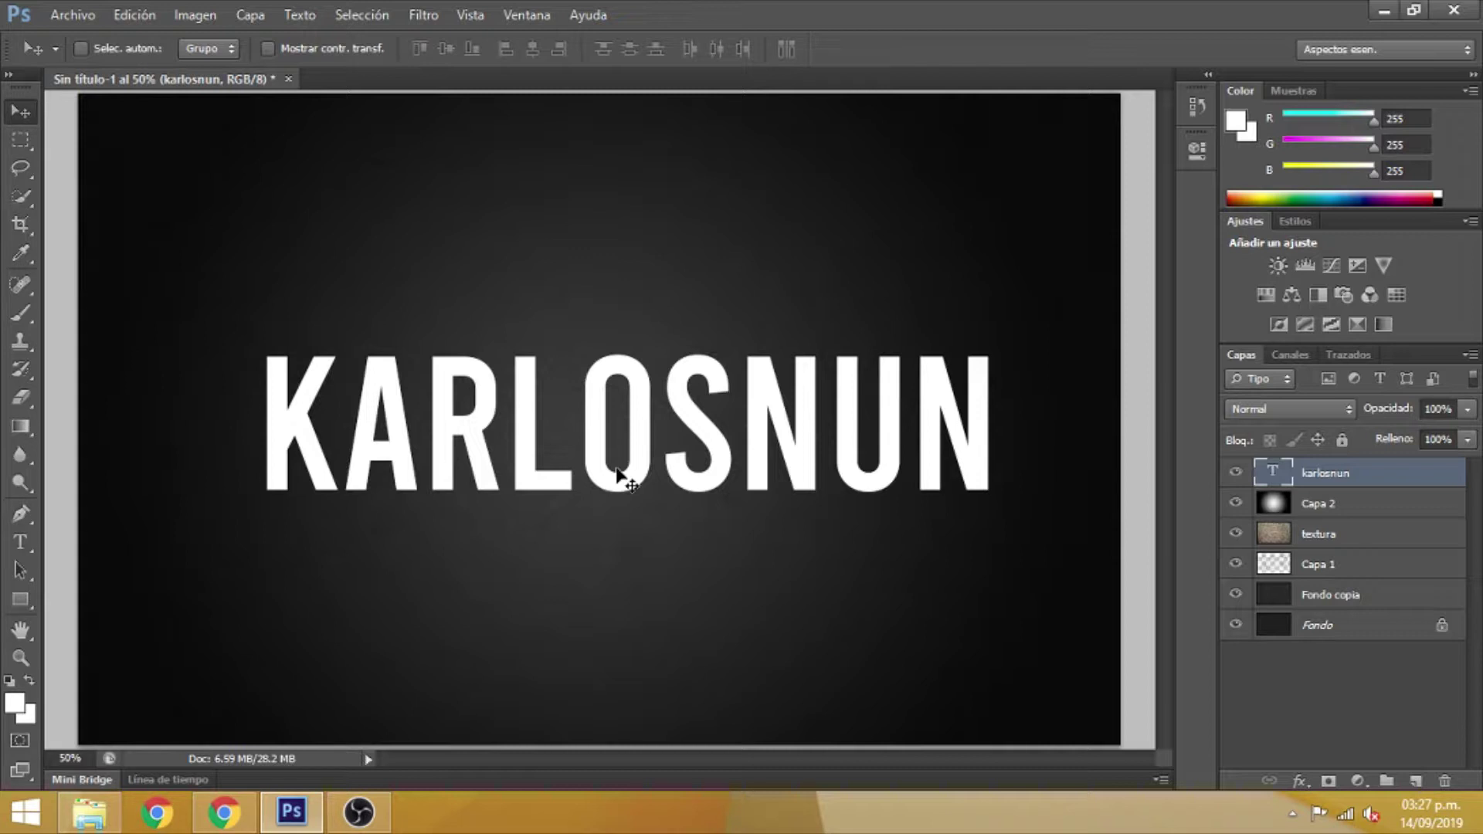
Place the nube de palabras image from the efecto texto folder into the document
{"action": "left_click", "coordinate": [72, 15]}
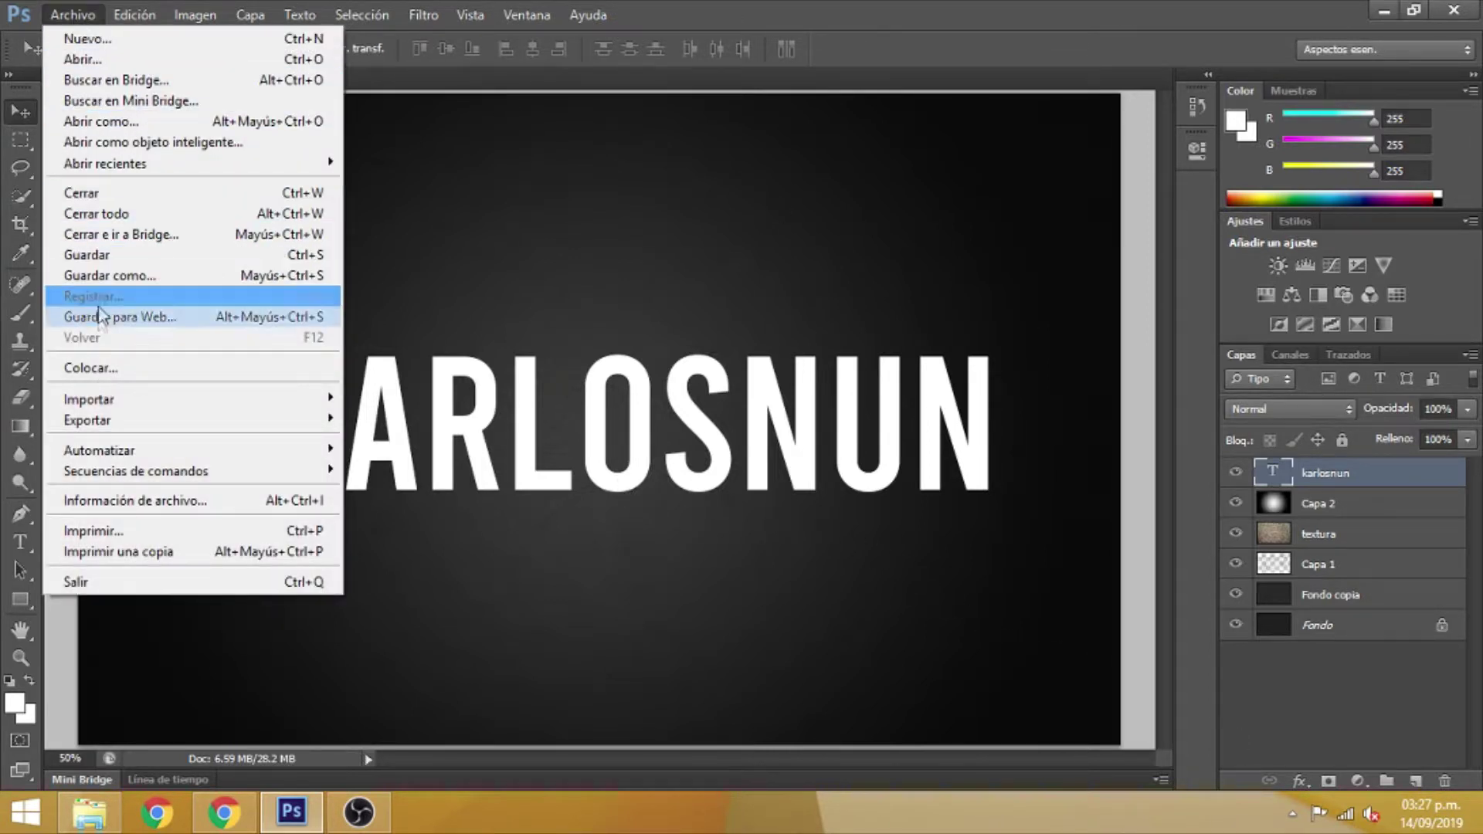
{"action": "left_click", "coordinate": [108, 362]}
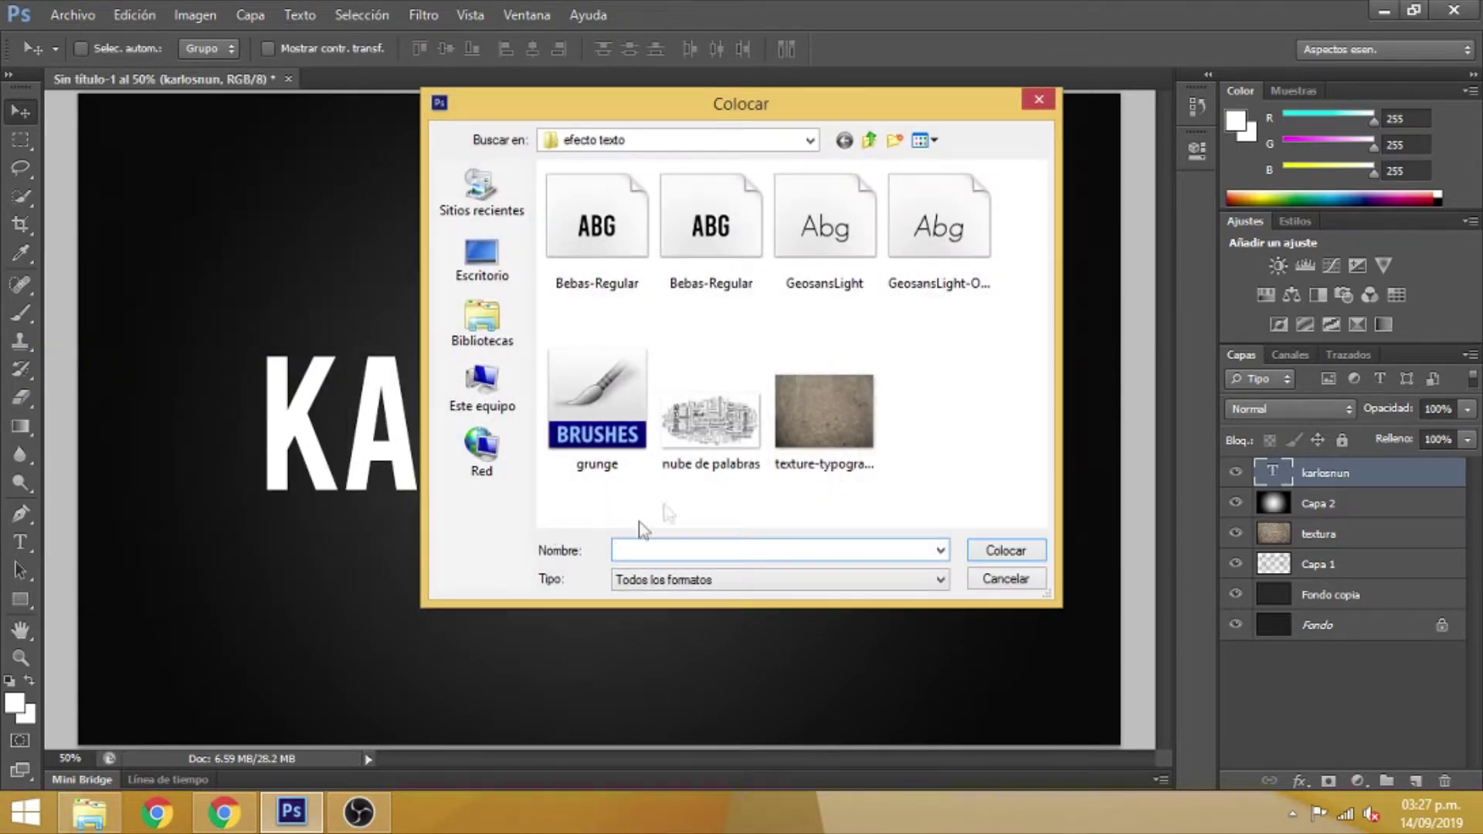
{"action": "left_click", "coordinate": [699, 410]}
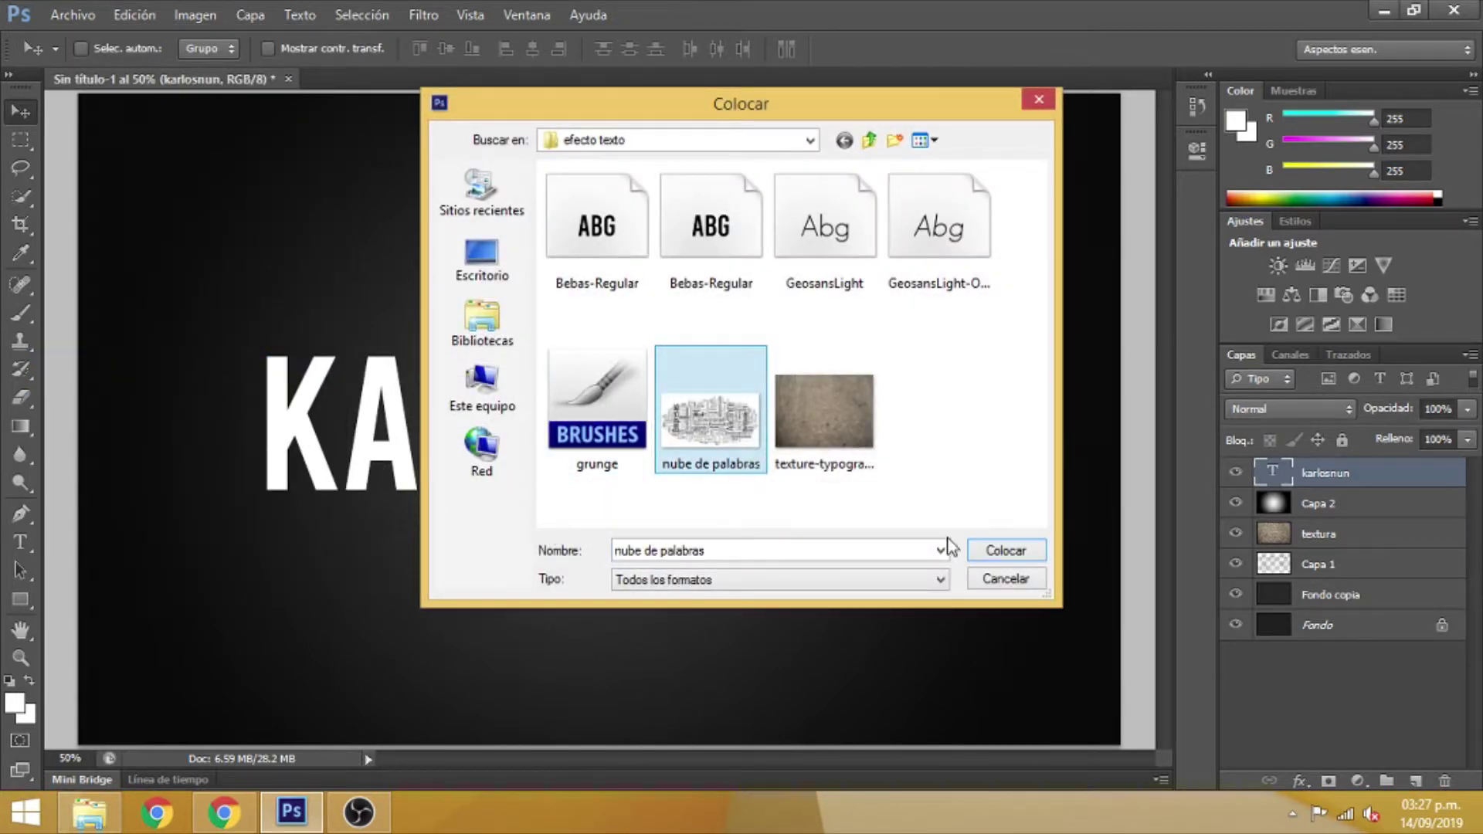
{"action": "left_click", "coordinate": [1000, 552]}
Scale the placed word cloud to about 240% width and 144% height so it covers the text, and apply the placement
{"action": "left_click_drag", "start_coordinate": [763, 344], "coordinate": [979, 351]}
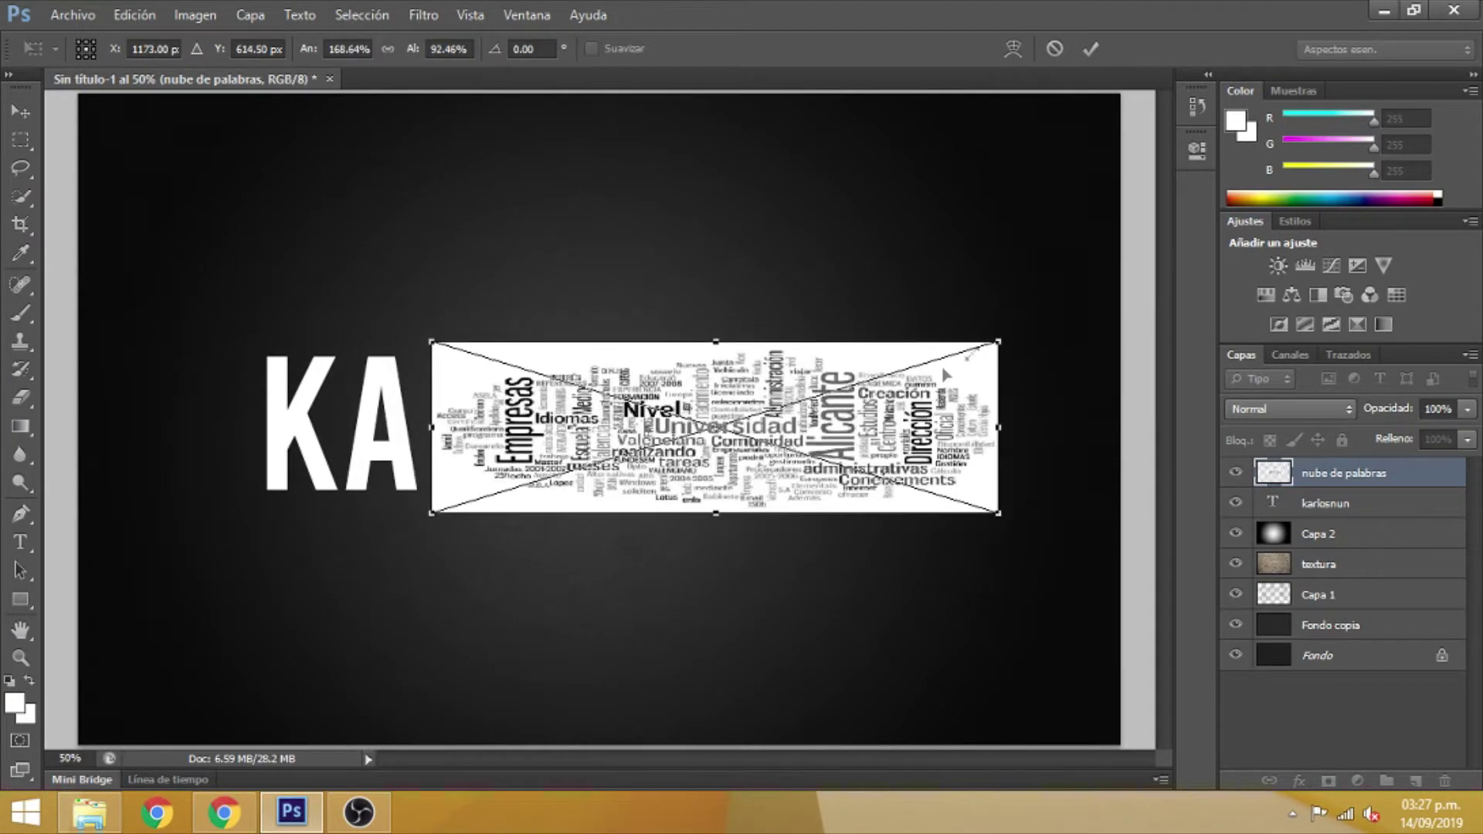
{"action": "left_click_drag", "start_coordinate": [427, 518], "coordinate": [256, 547]}
{"action": "left_click_drag", "start_coordinate": [628, 342], "coordinate": [627, 318]}
{"action": "mouse_move", "coordinate": [431, 448]}
{"action": "left_mouse_down"}
{"action": "mouse_move", "coordinate": [441, 544]}
{"action": "mouse_move", "coordinate": [435, 435]}
{"action": "left_mouse_up"}
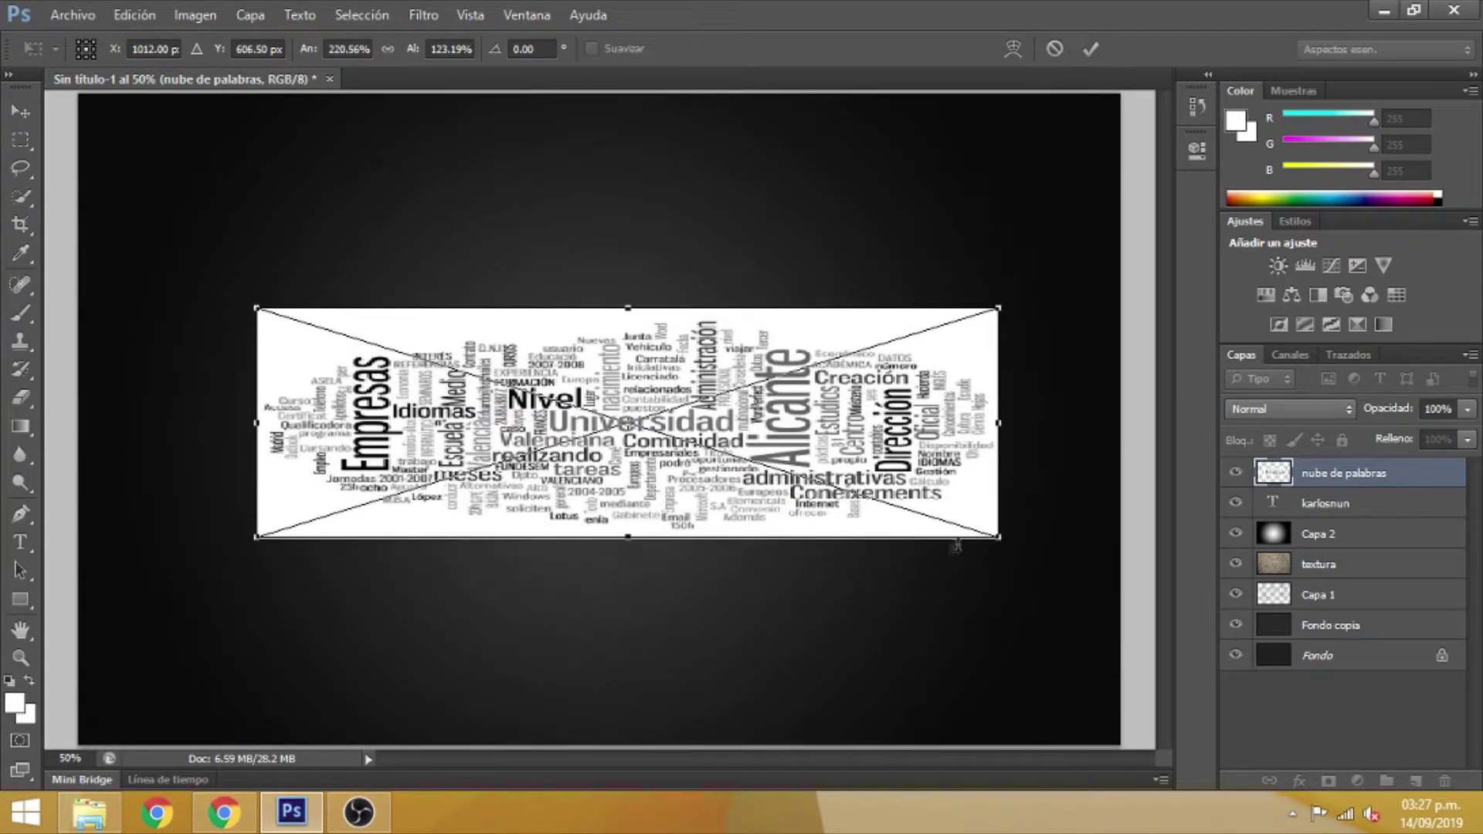
{"action": "left_click_drag", "start_coordinate": [1000, 538], "coordinate": [1030, 555]}
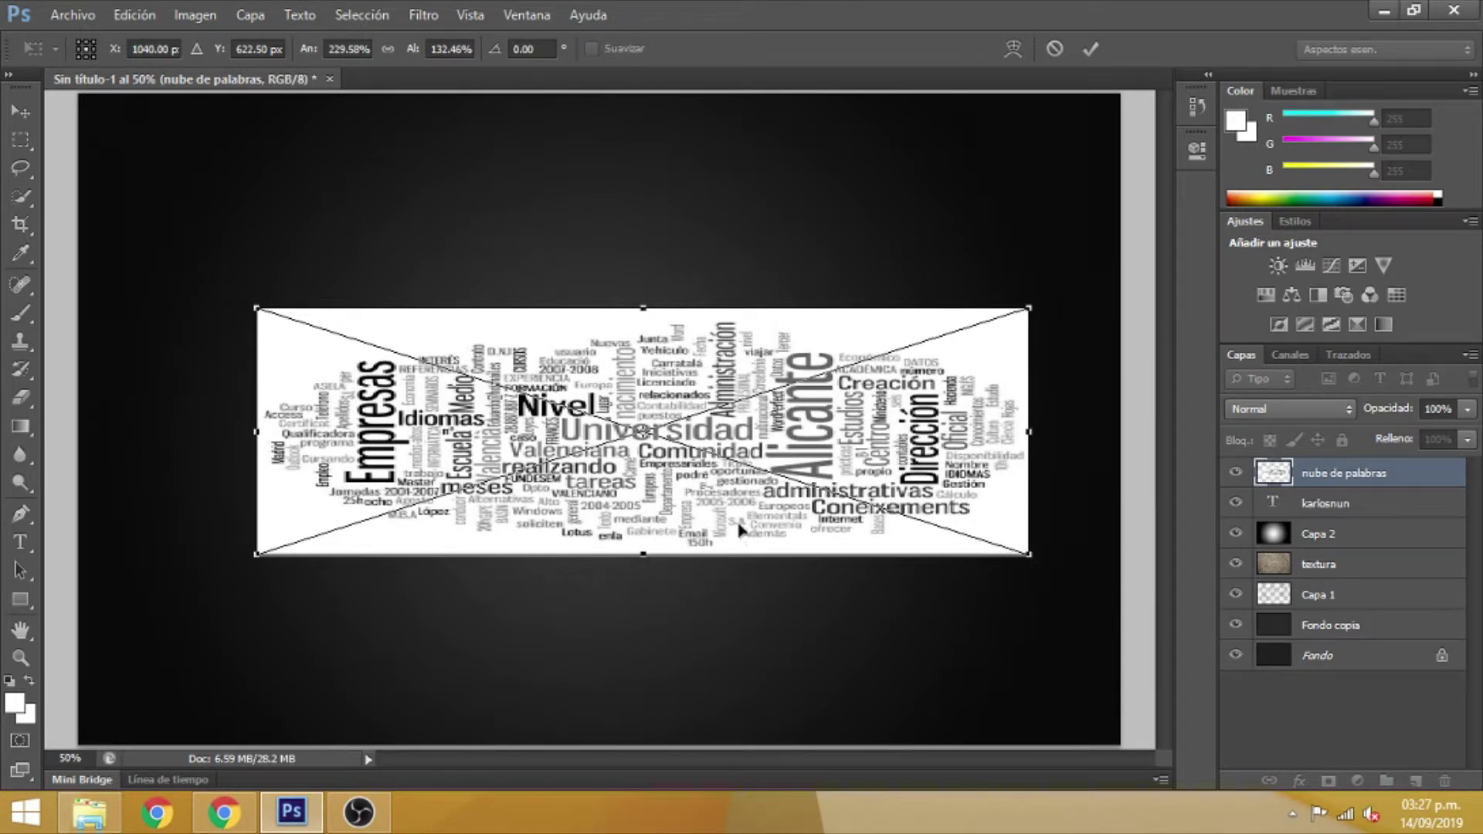
{"action": "left_click_drag", "start_coordinate": [250, 557], "coordinate": [220, 576]}
{"action": "mouse_move", "coordinate": [593, 533]}
{"action": "left_mouse_down"}
{"action": "mouse_move", "coordinate": [566, 739]}
{"action": "mouse_move", "coordinate": [612, 535]}
{"action": "left_mouse_up"}
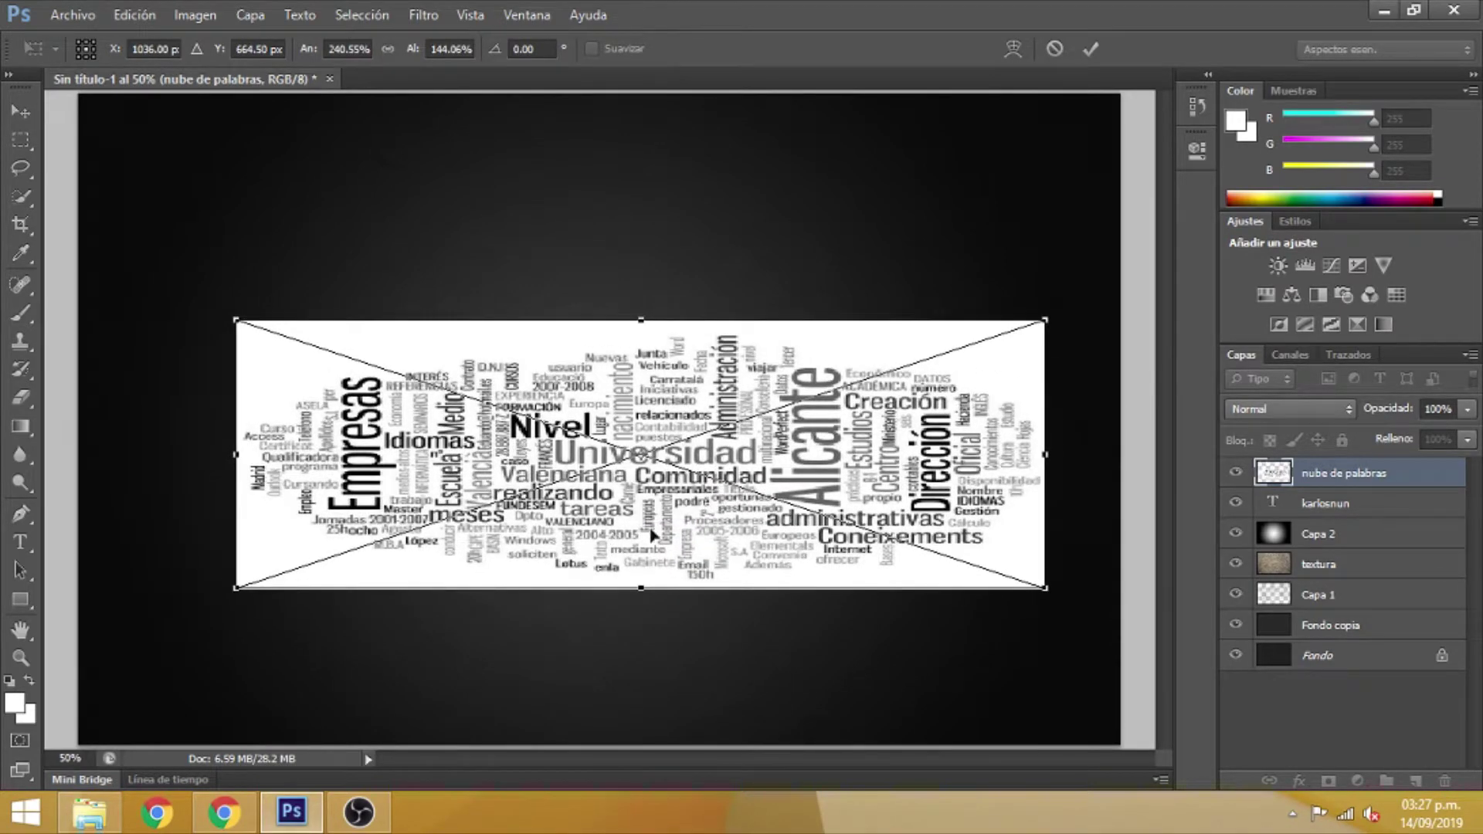
{"action": "left_click", "coordinate": [1081, 50]}
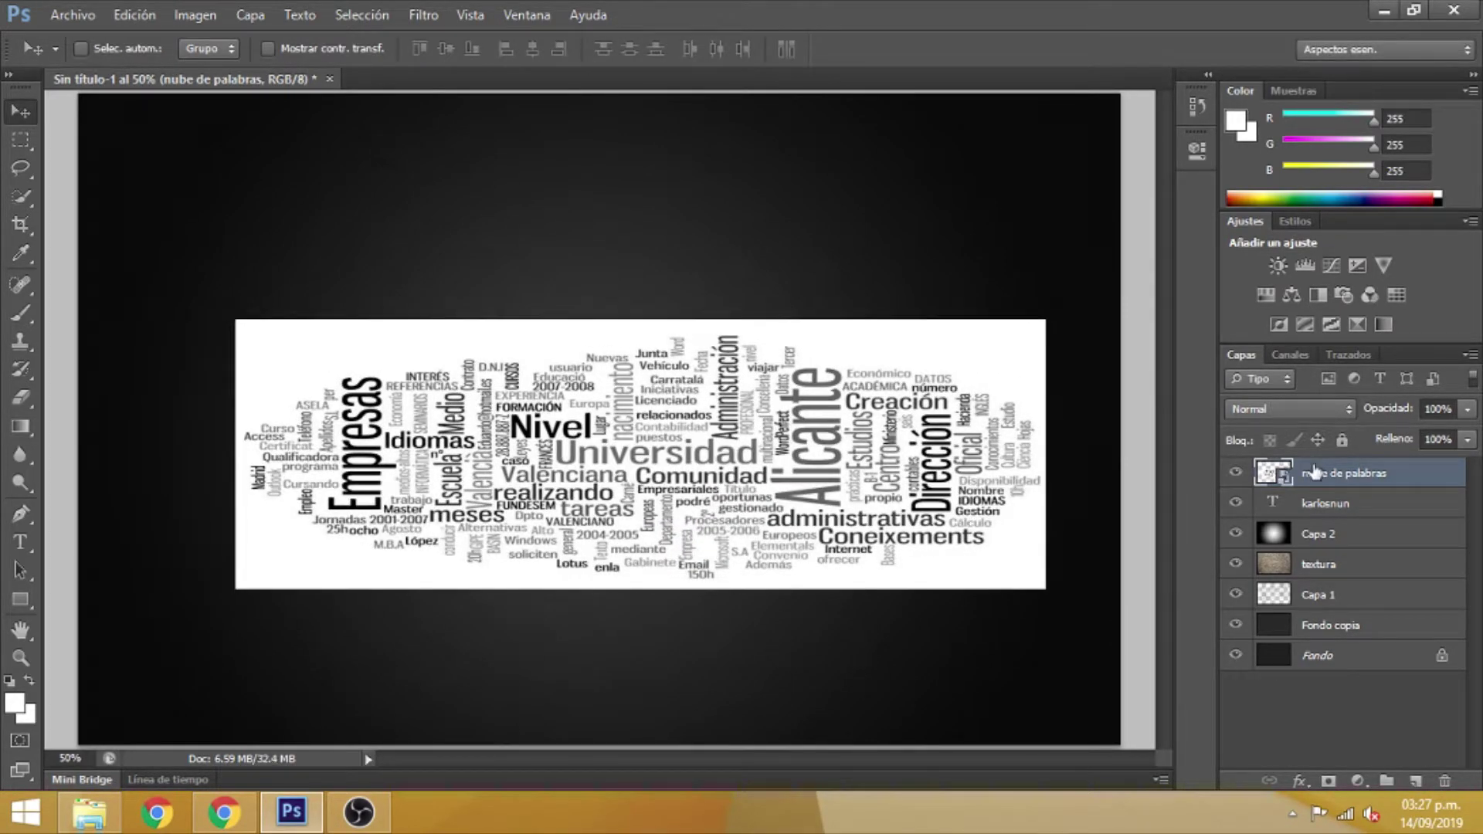
Rasterize the nube de palabras layer and set its opacity to 20%
{"action": "right_click", "coordinate": [1315, 472]}
{"action": "left_click", "coordinate": [1116, 261]}
{"action": "left_click", "coordinate": [1440, 409]}
{"action": "type", "text": "20"}
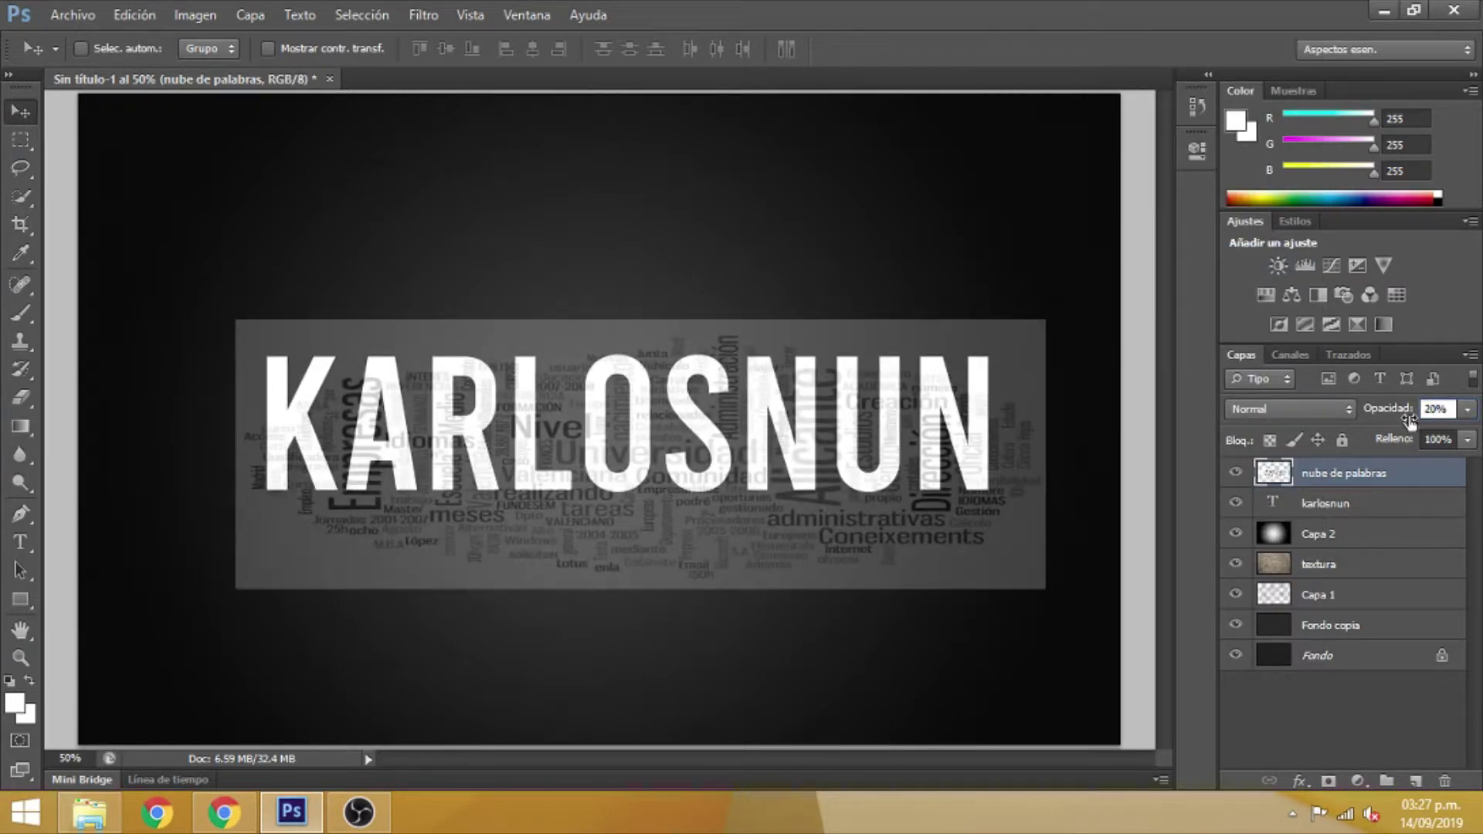
Centre the word cloud over the text and enlarge it with Free Transform to about 110% width and 111% height
{"action": "left_click_drag", "start_coordinate": [787, 529], "coordinate": [780, 510]}
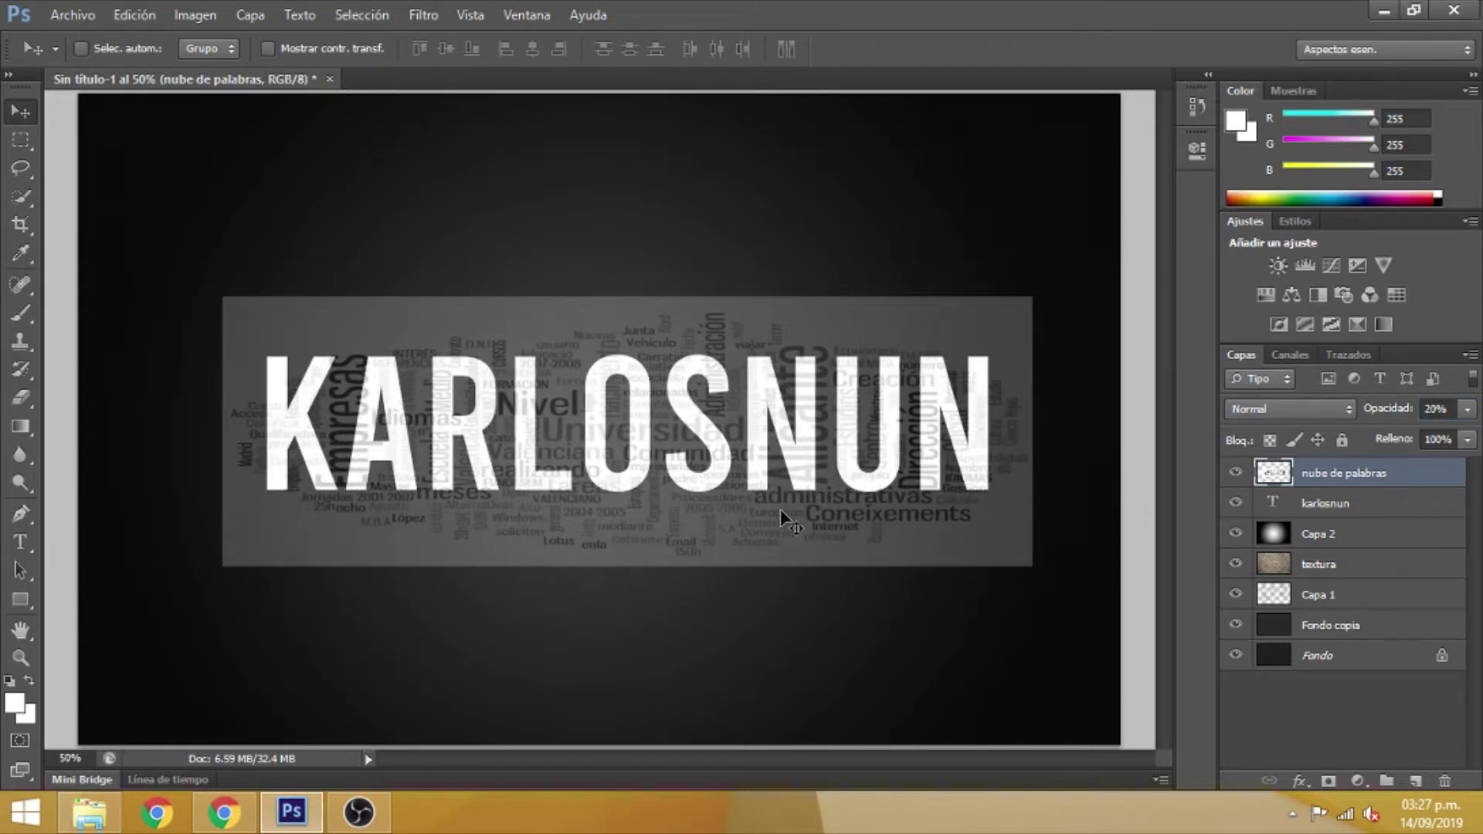
{"action": "left_click", "coordinate": [134, 15]}
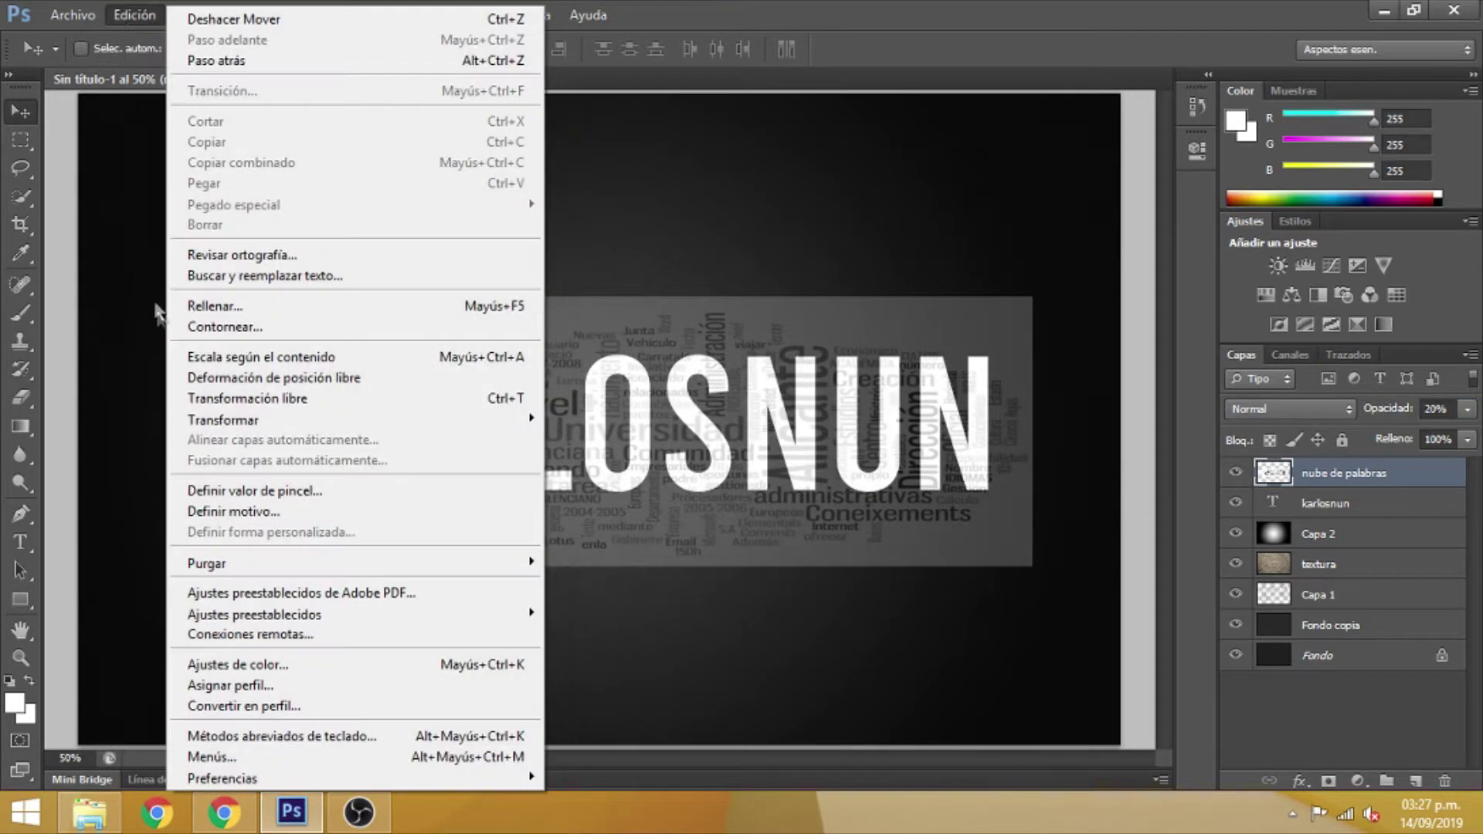
{"action": "left_click", "coordinate": [224, 397]}
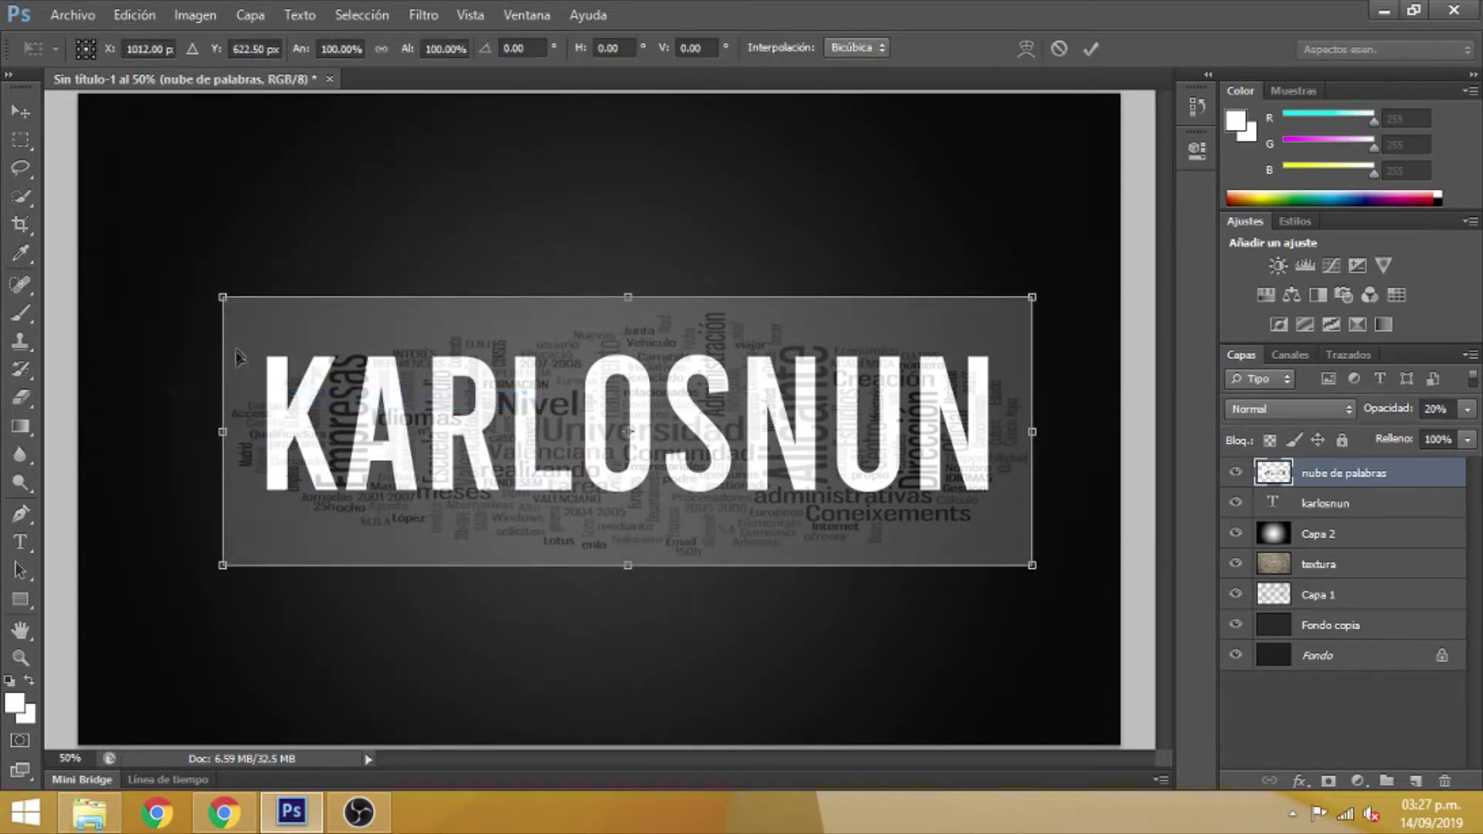
{"action": "left_click_drag", "start_coordinate": [222, 298], "coordinate": [191, 286]}
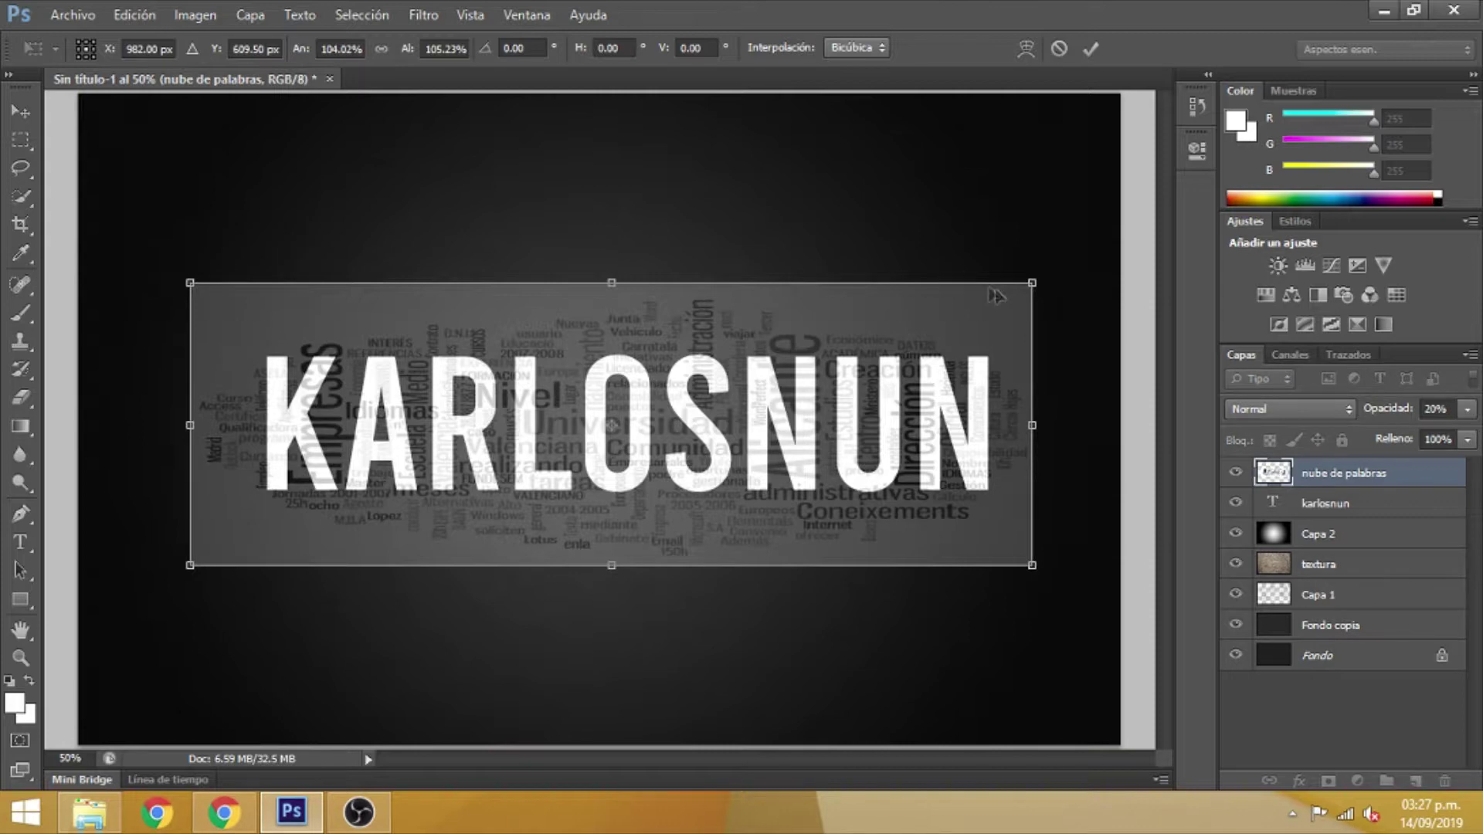
{"action": "left_click_drag", "start_coordinate": [1032, 282], "coordinate": [1060, 263]}
{"action": "left_click_drag", "start_coordinate": [1064, 568], "coordinate": [1072, 574]}
{"action": "left_click_drag", "start_coordinate": [192, 574], "coordinate": [176, 583]}
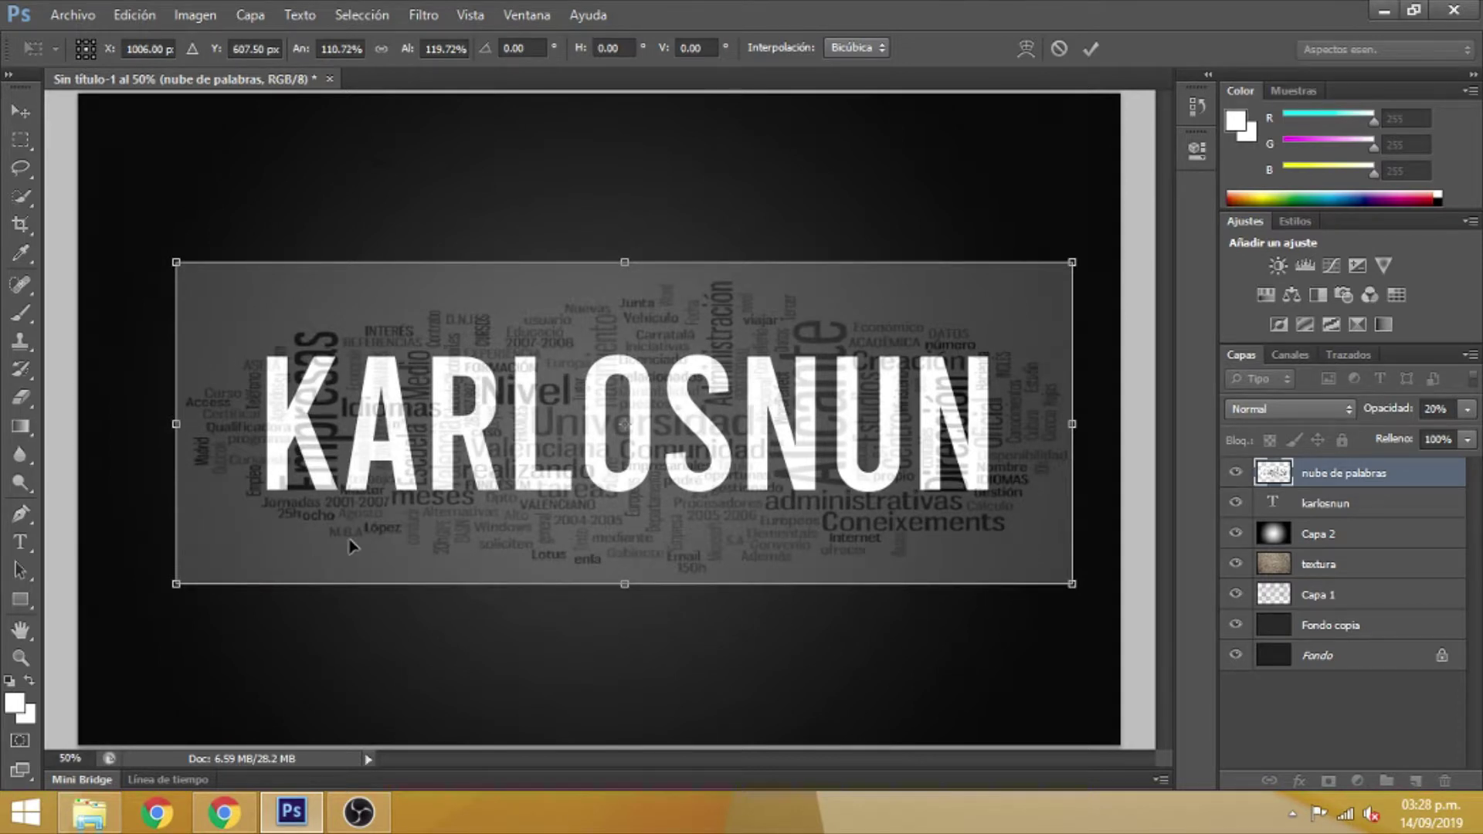
{"action": "left_click_drag", "start_coordinate": [178, 584], "coordinate": [185, 576]}
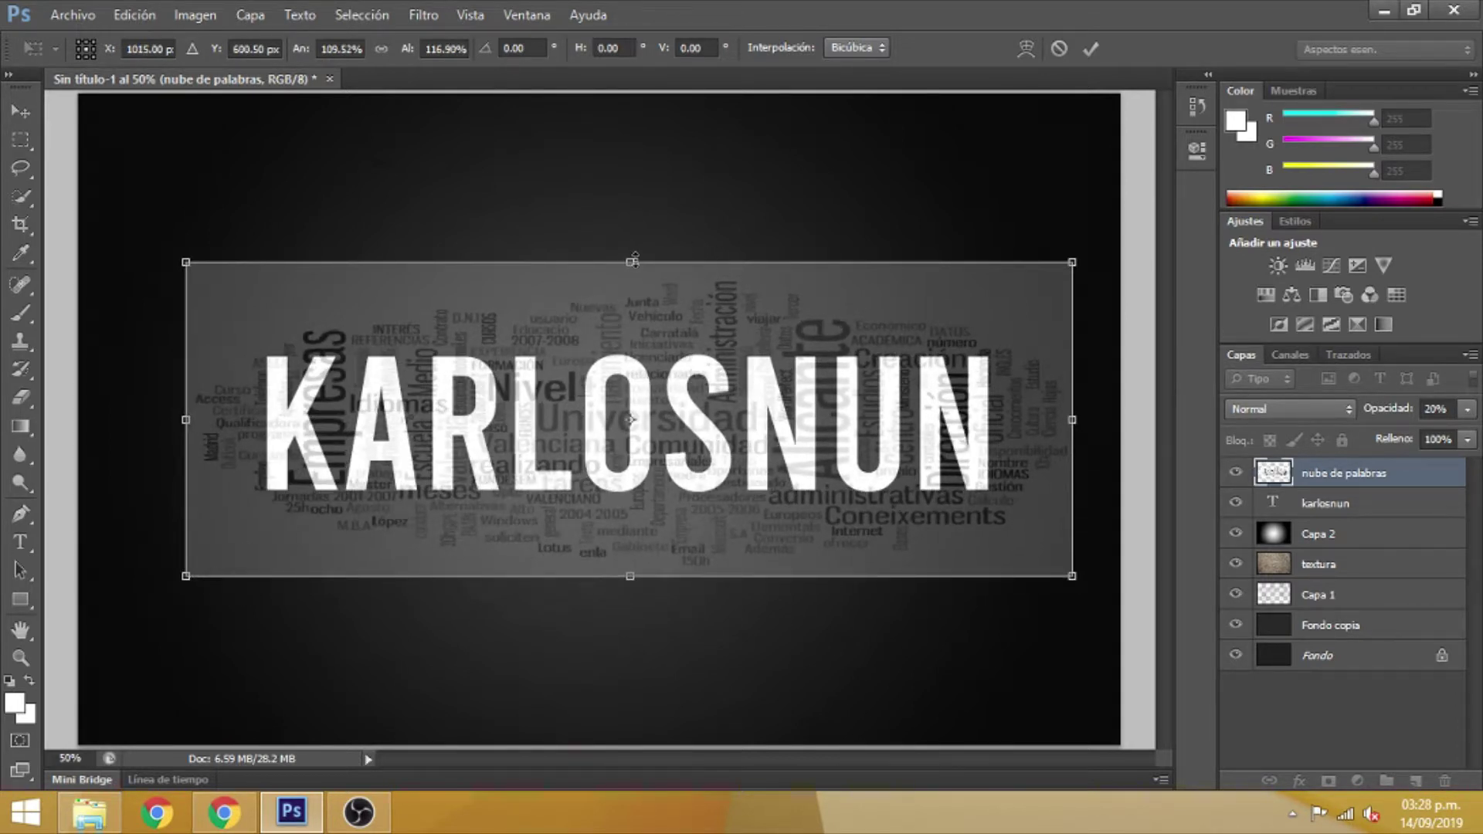
{"action": "left_click_drag", "start_coordinate": [634, 266], "coordinate": [631, 278]}
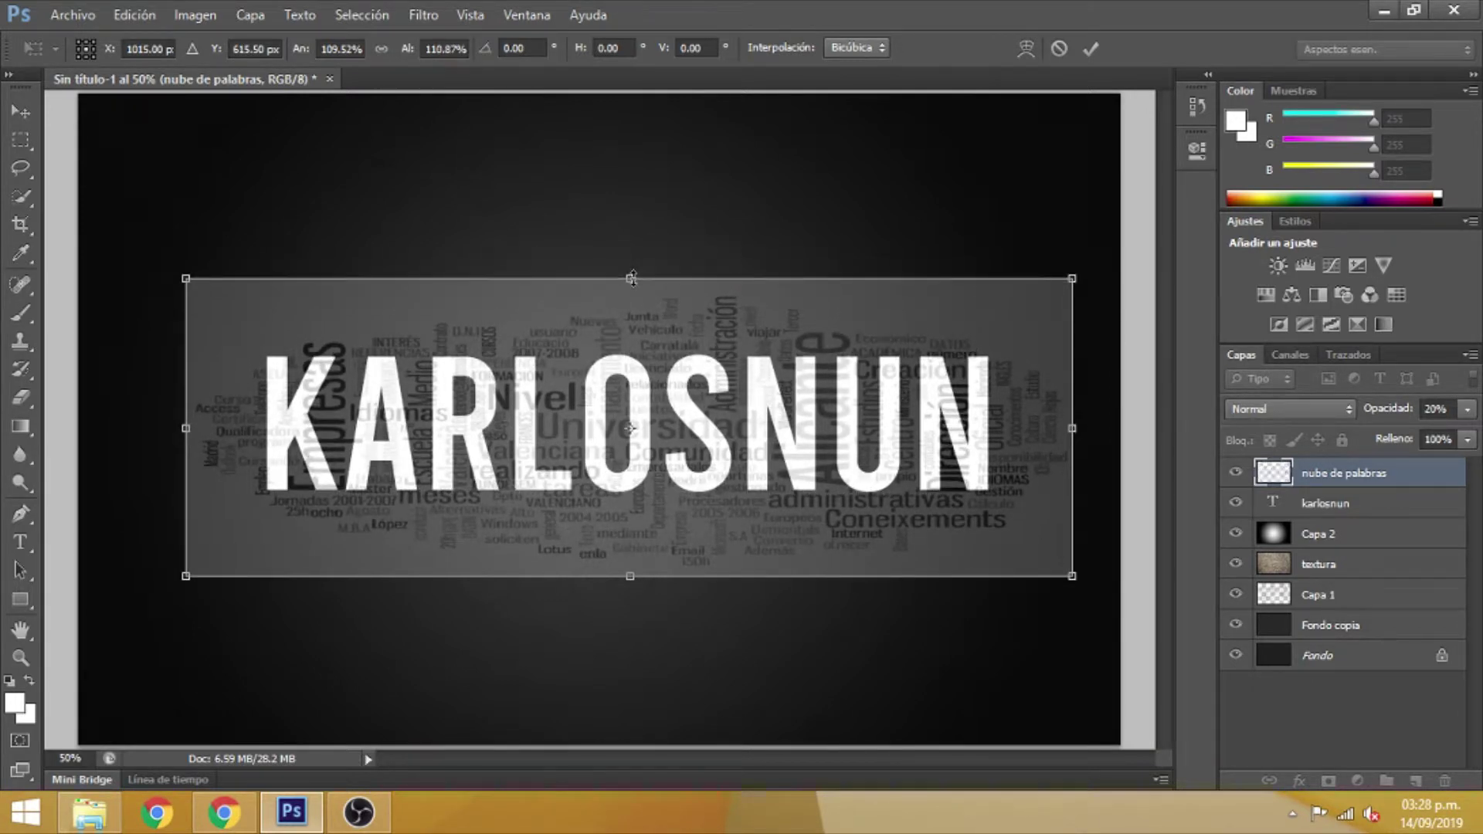
{"action": "left_click", "coordinate": [1089, 49]}
Set the nube de palabras layer's opacity to 100% and invert its colours
{"action": "left_click_drag", "start_coordinate": [1438, 409], "coordinate": [1423, 412]}
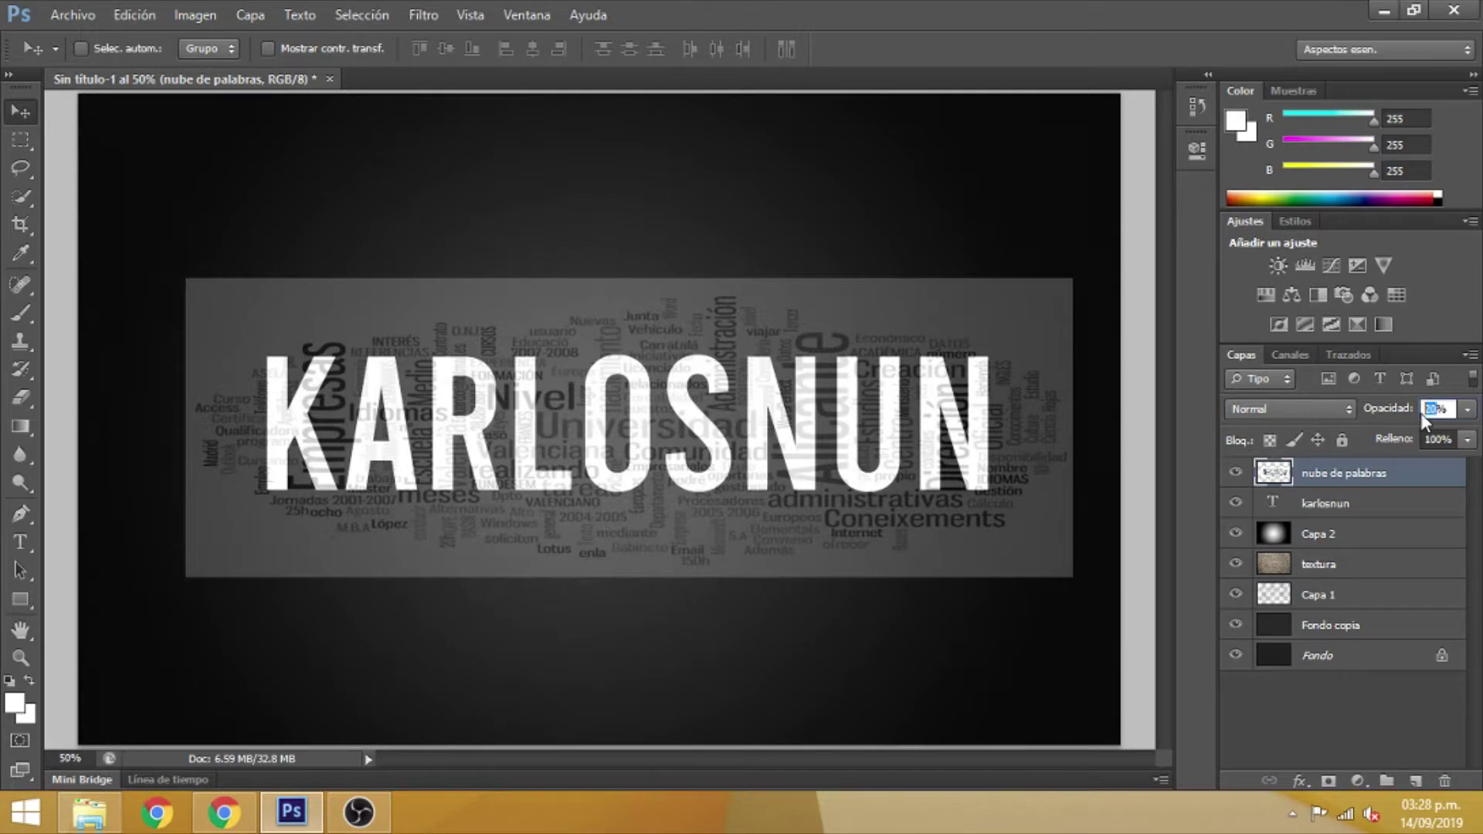
{"action": "type", "text": "100"}
{"action": "key", "text": "Return"}
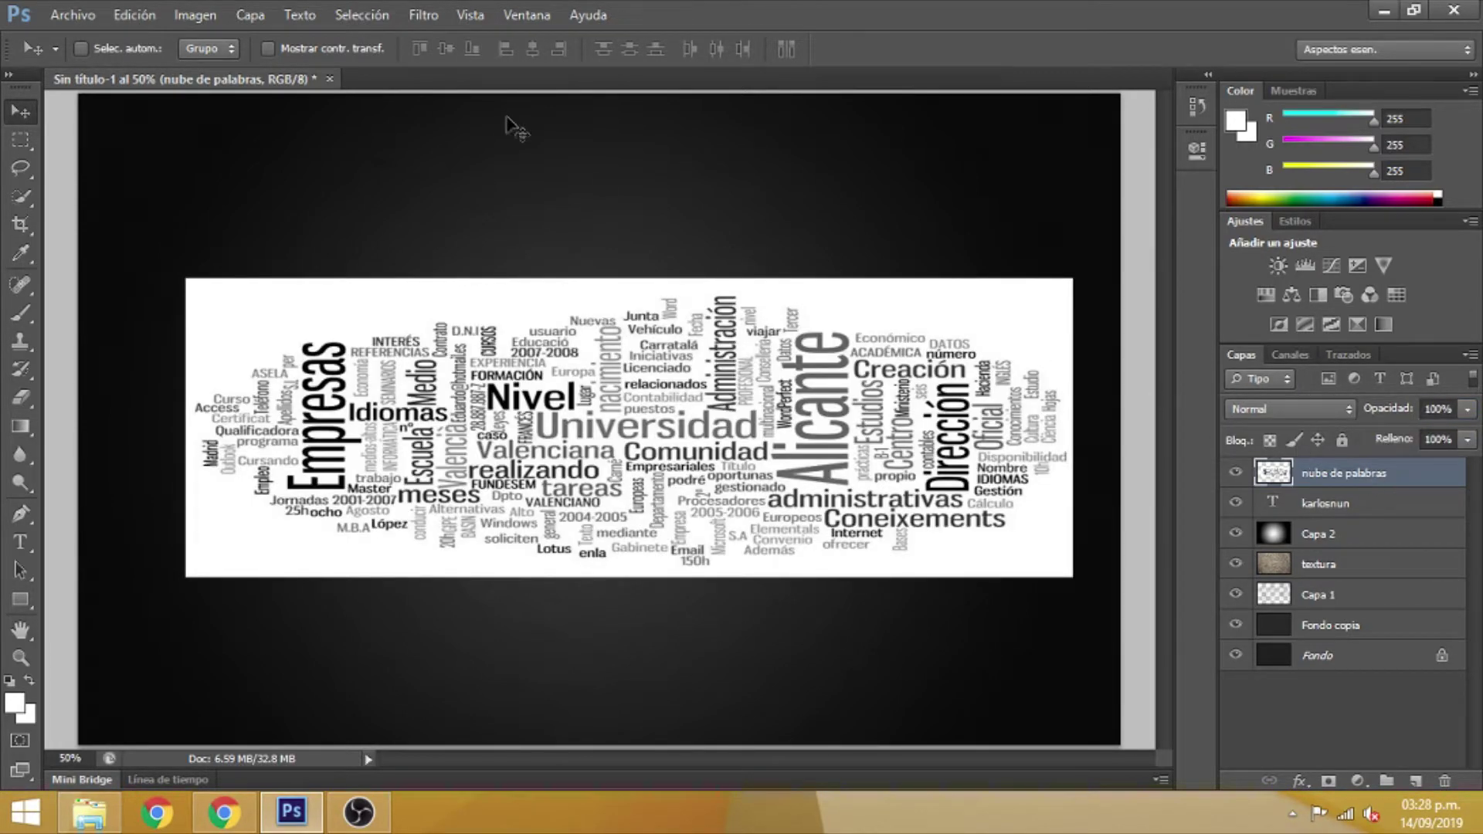
{"action": "left_click", "coordinate": [214, 16]}
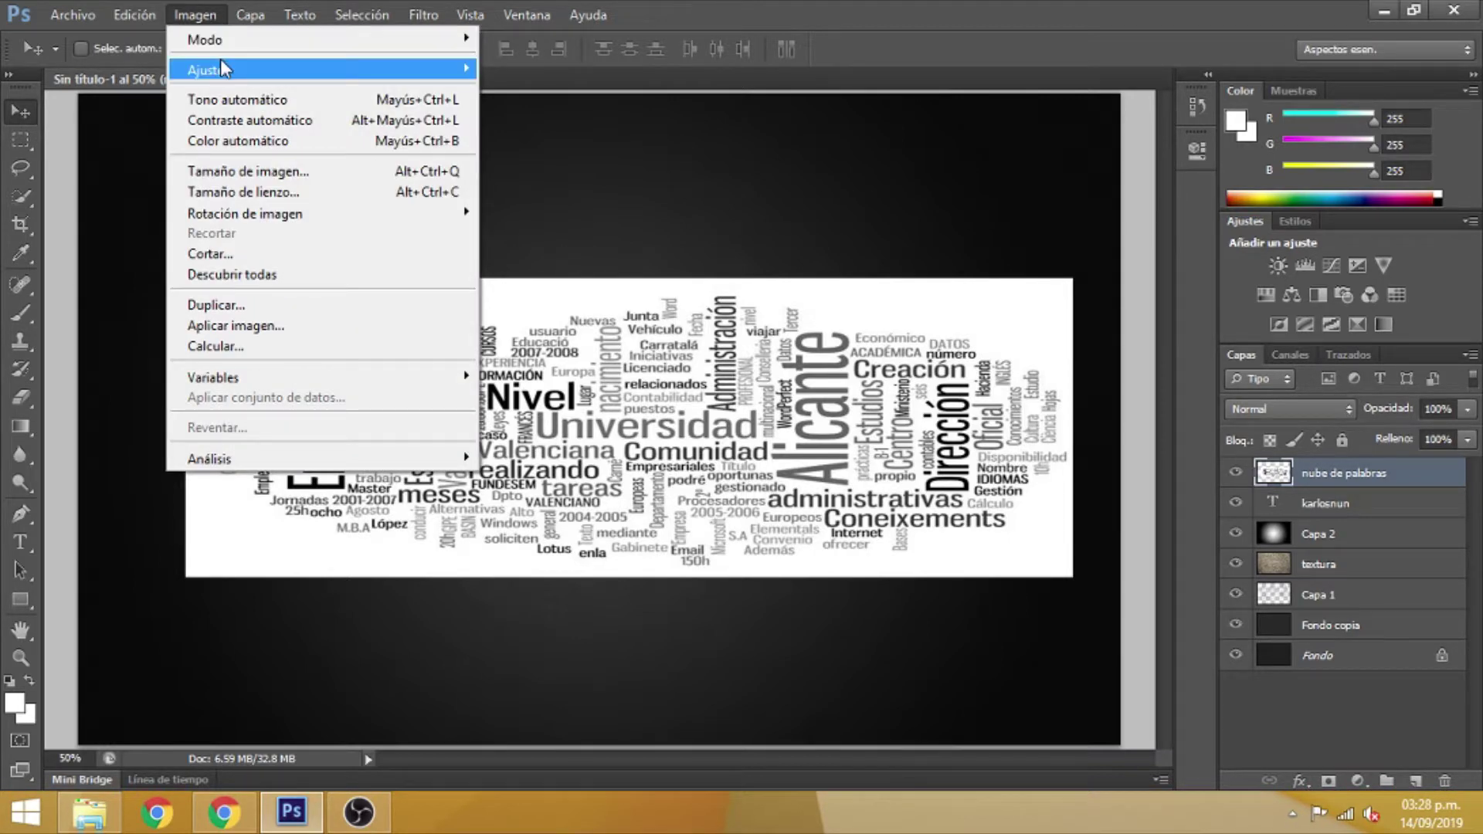
{"action": "mouse_move", "coordinate": [402, 68]}
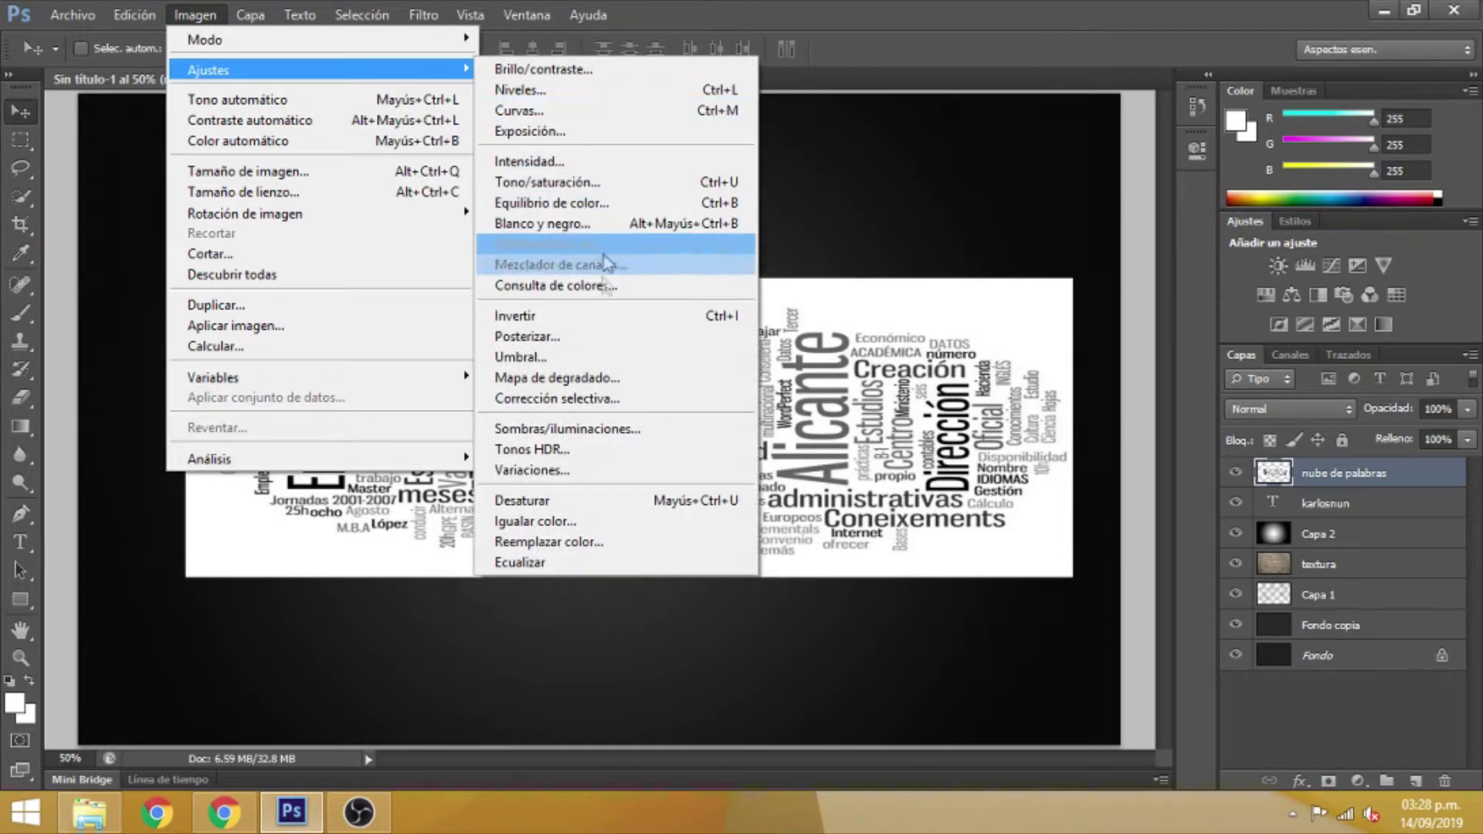
{"action": "left_click", "coordinate": [637, 322]}
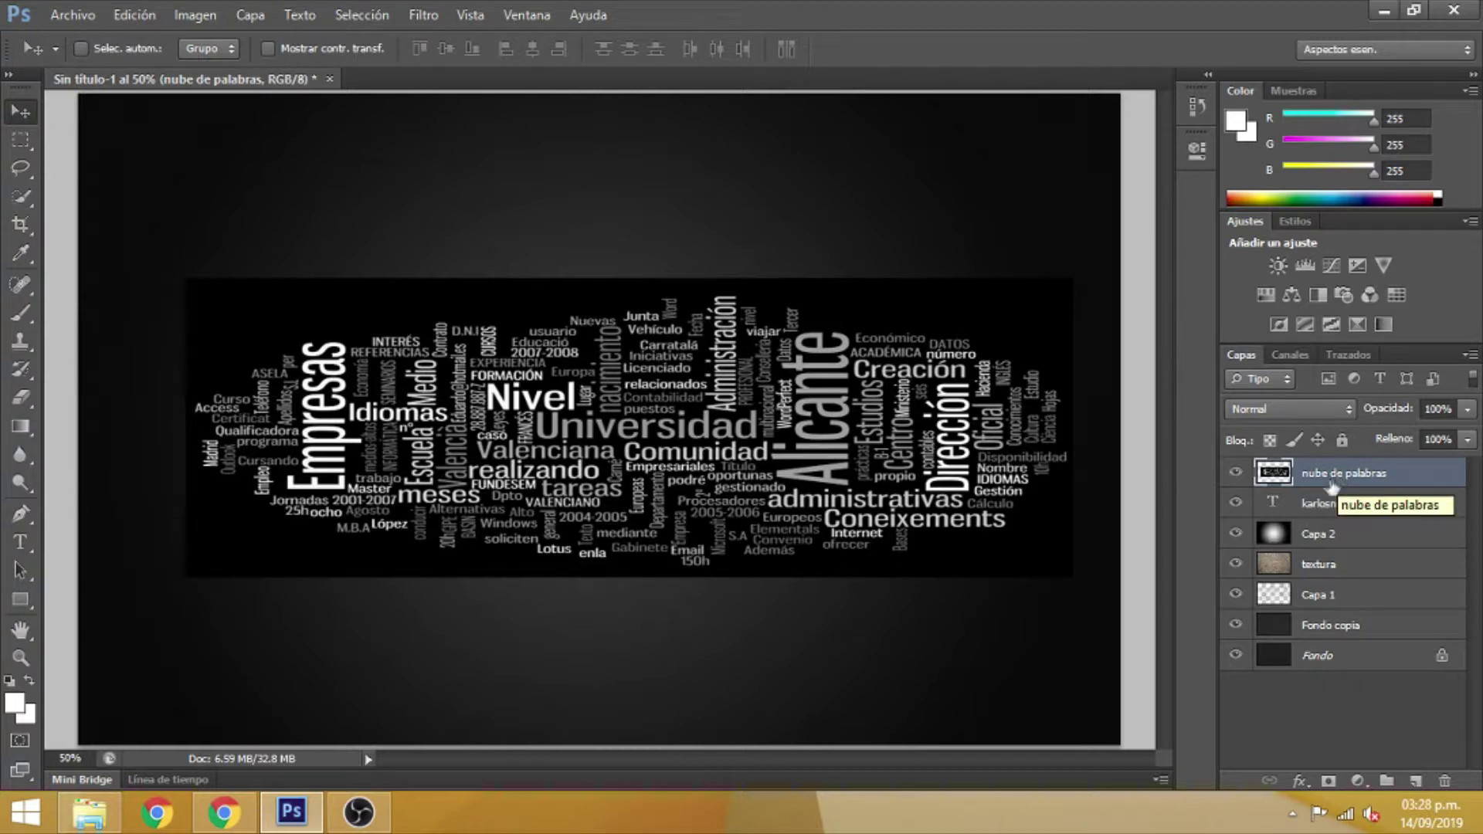
Change the blend mode of the nube de palabras layer to Sobreexpos. lineal (Añadir)
{"action": "left_click", "coordinate": [1275, 509]}
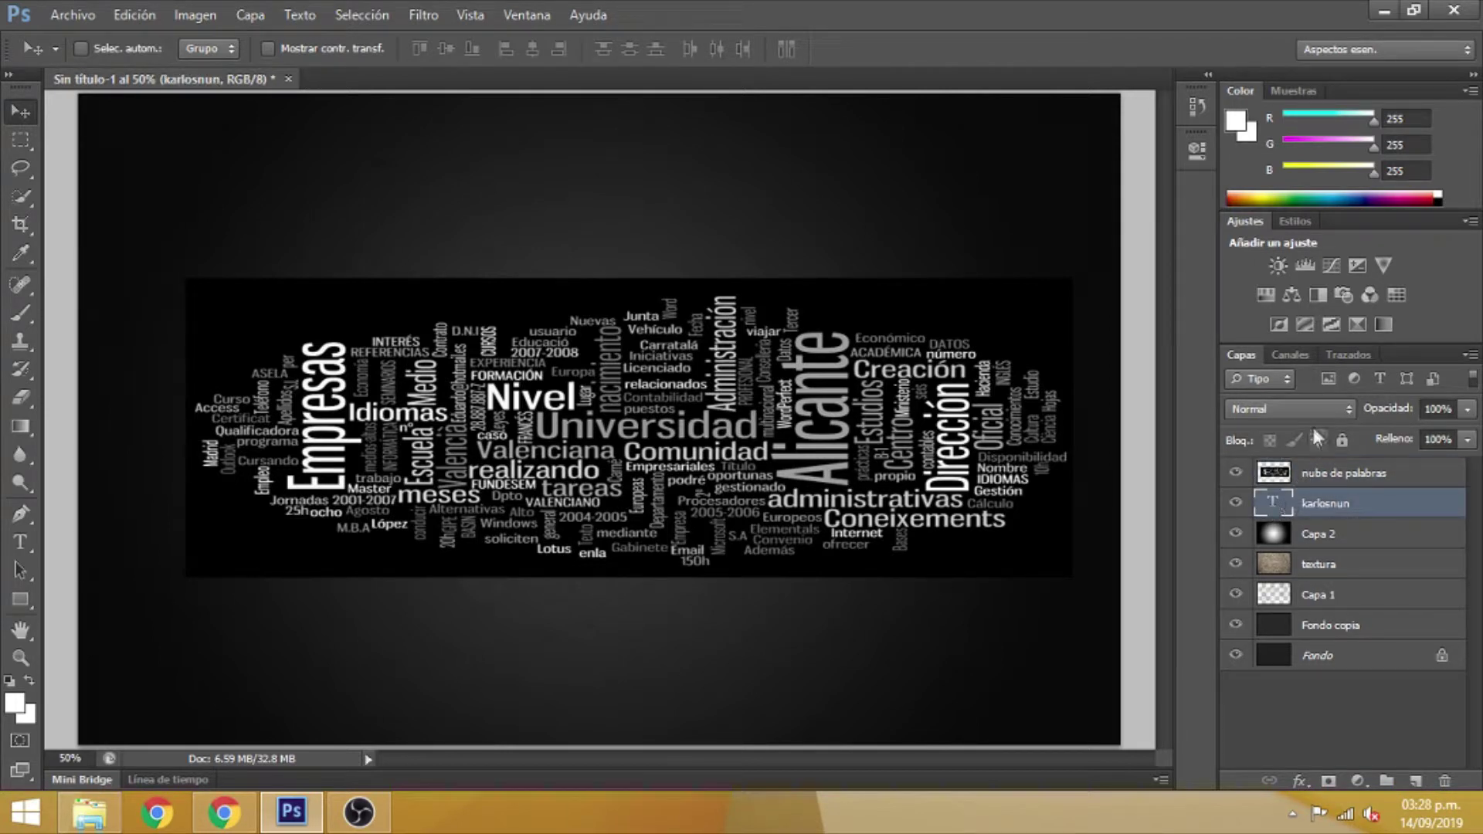
{"action": "left_click", "coordinate": [1332, 468]}
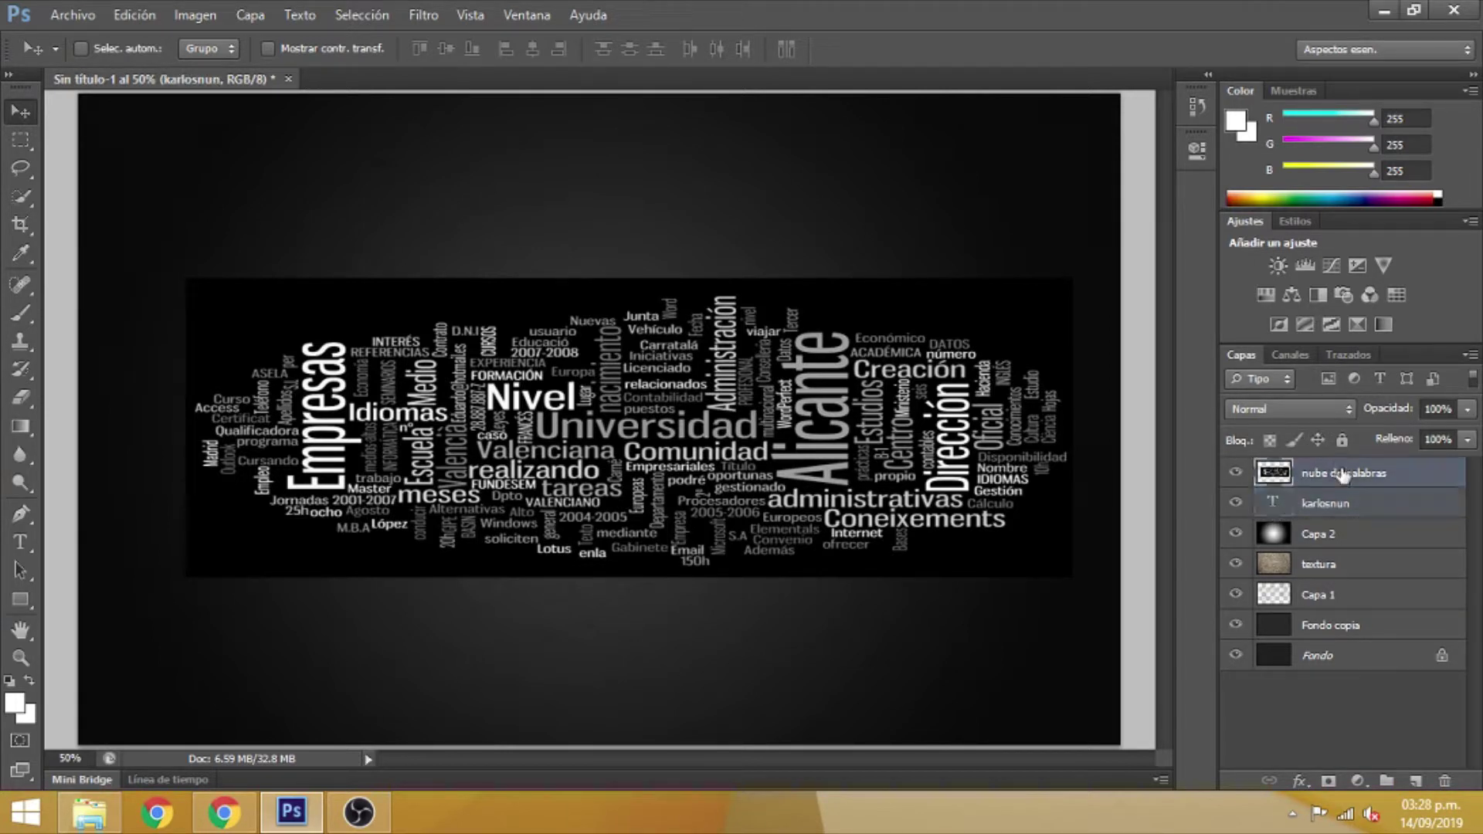
{"action": "left_click", "coordinate": [1318, 414]}
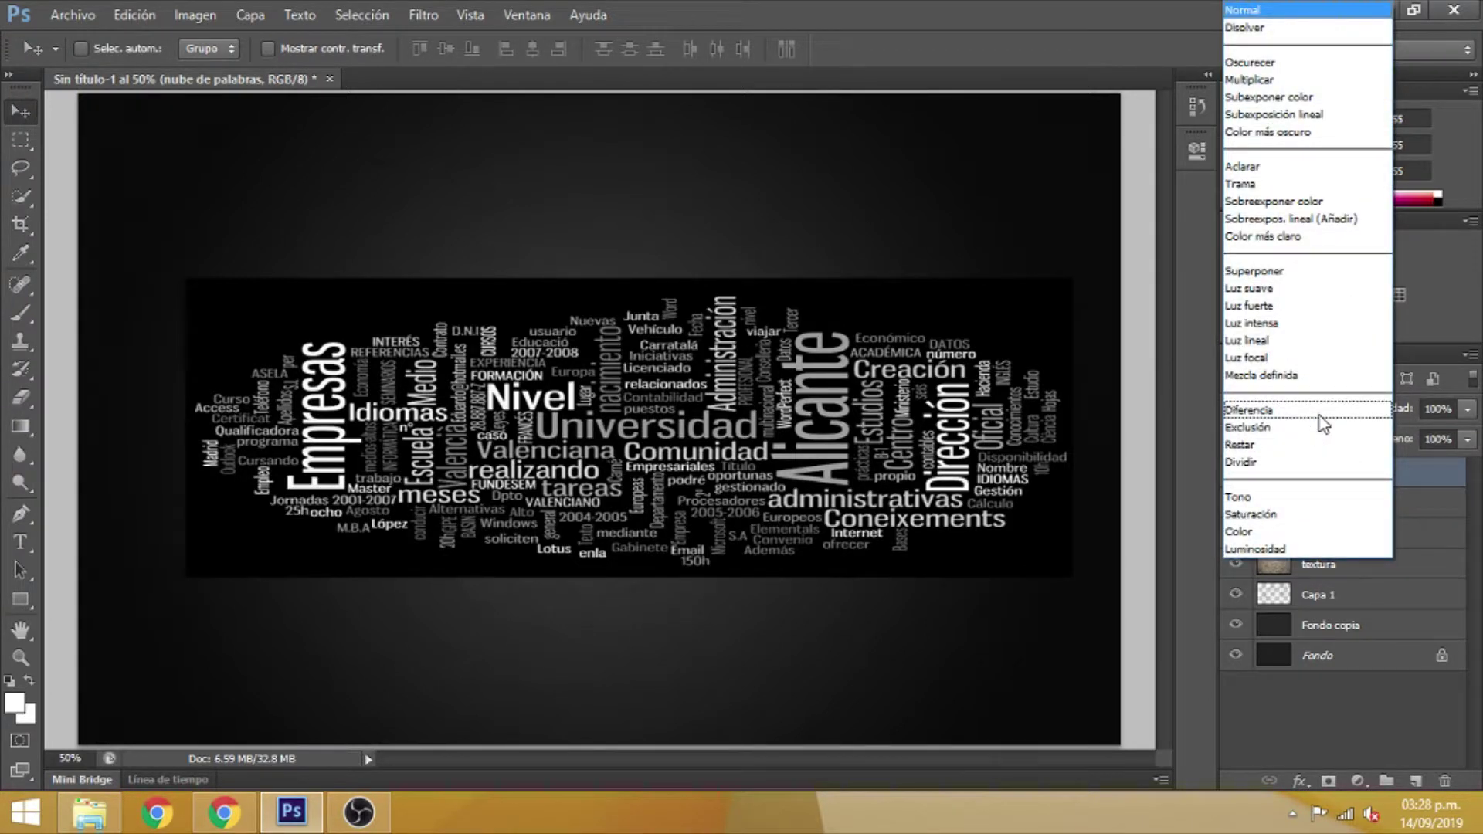
{"action": "left_click", "coordinate": [1278, 220]}
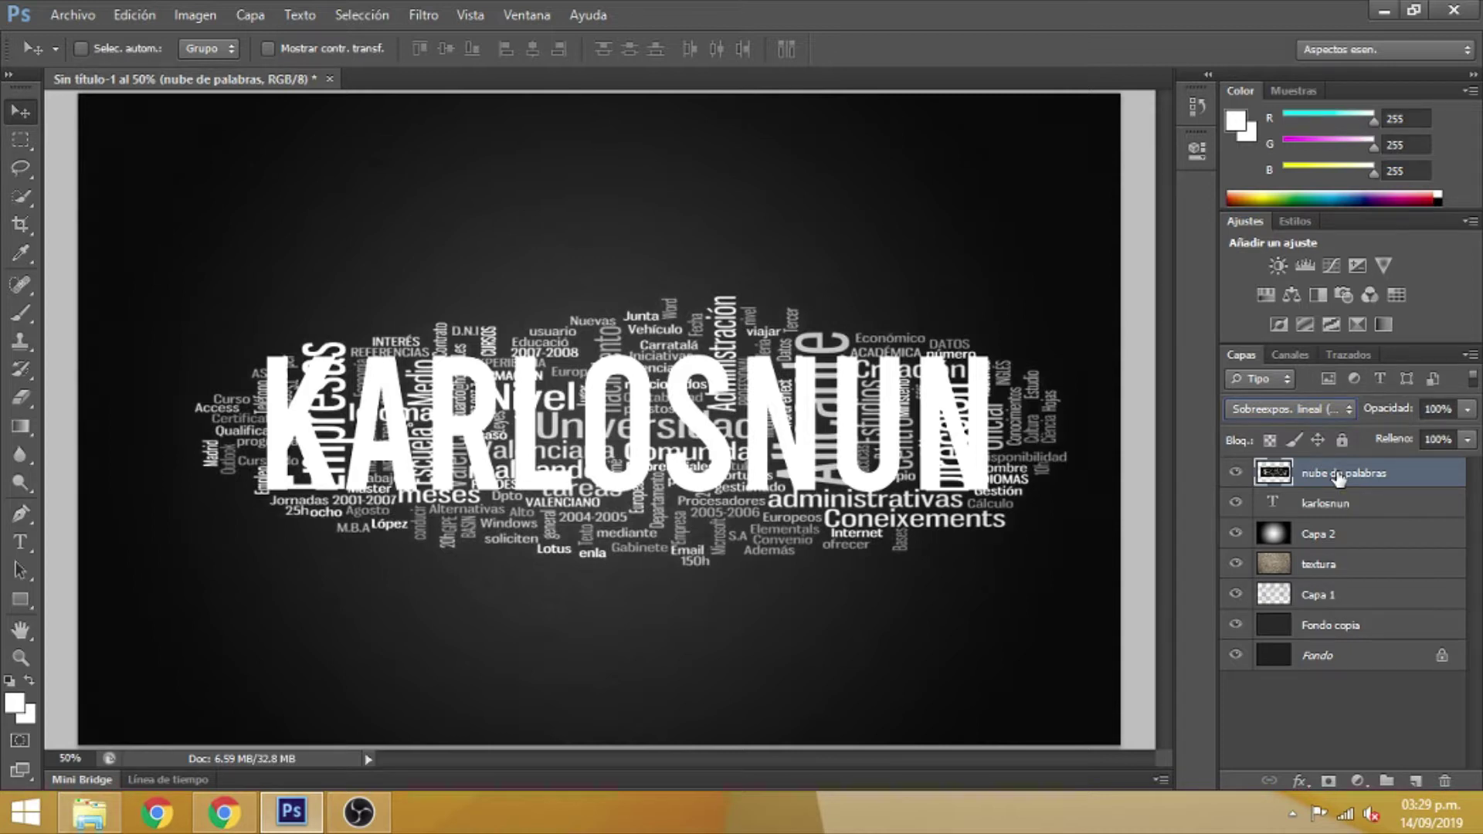
Copy the word cloud inside the text's outline to a new layer, and hide the original word cloud and text layers
{"action": "left_click", "coordinate": [1276, 508], "text": "ctrl"}
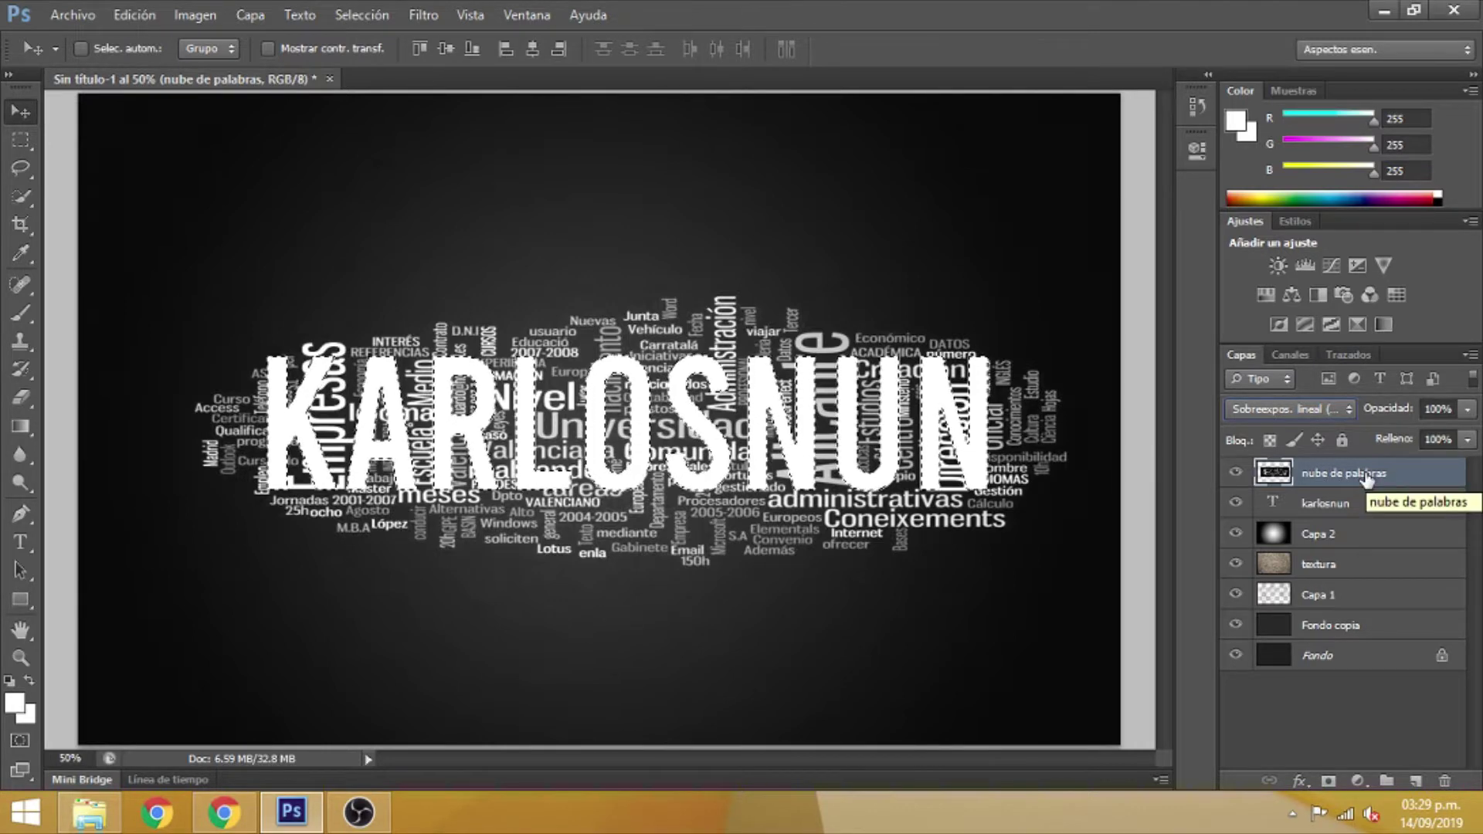
{"action": "key", "text": "ctrl+j"}
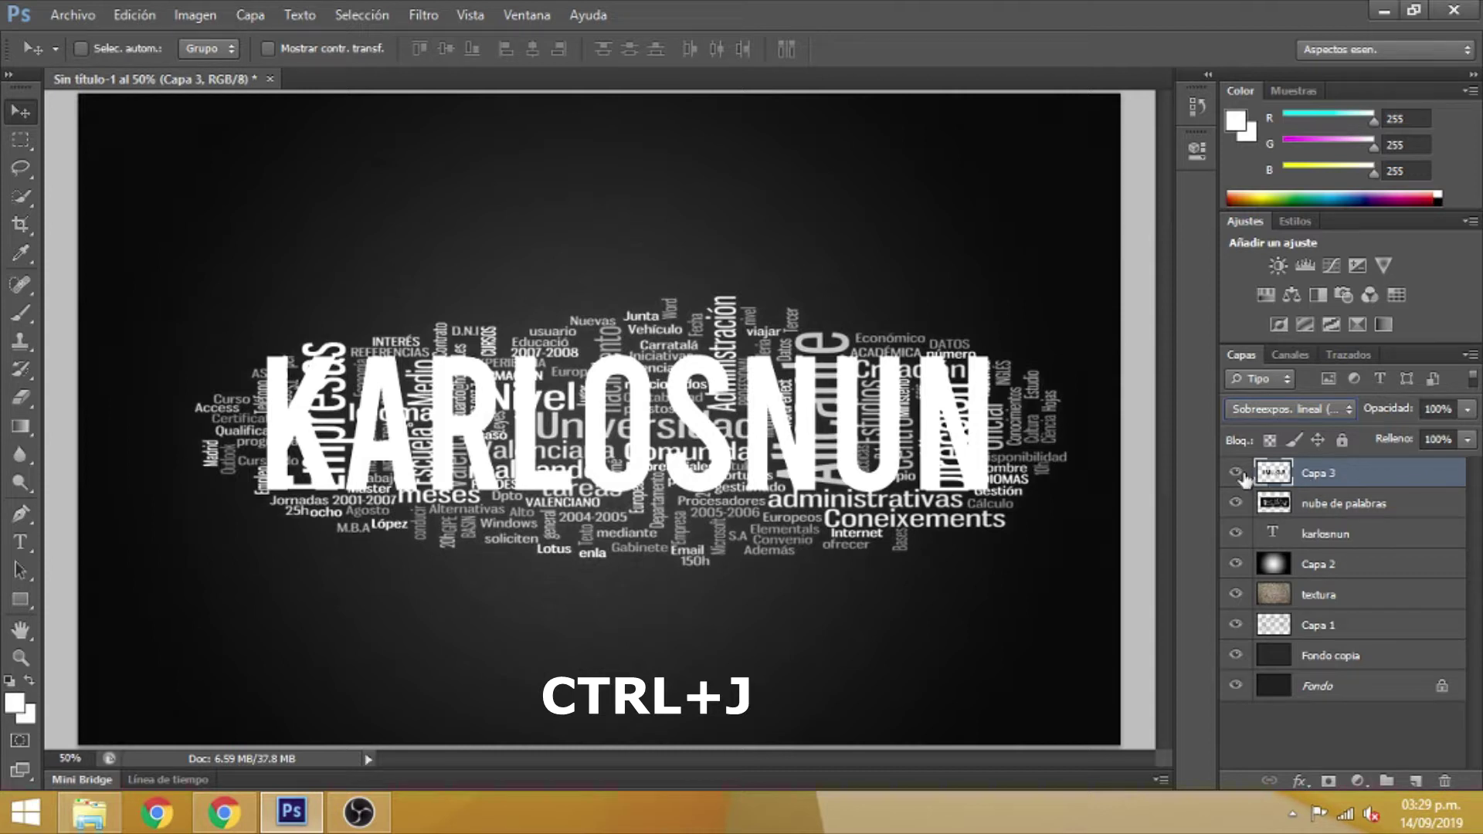
{"action": "left_click", "coordinate": [1236, 502]}
{"action": "left_click", "coordinate": [1235, 533]}
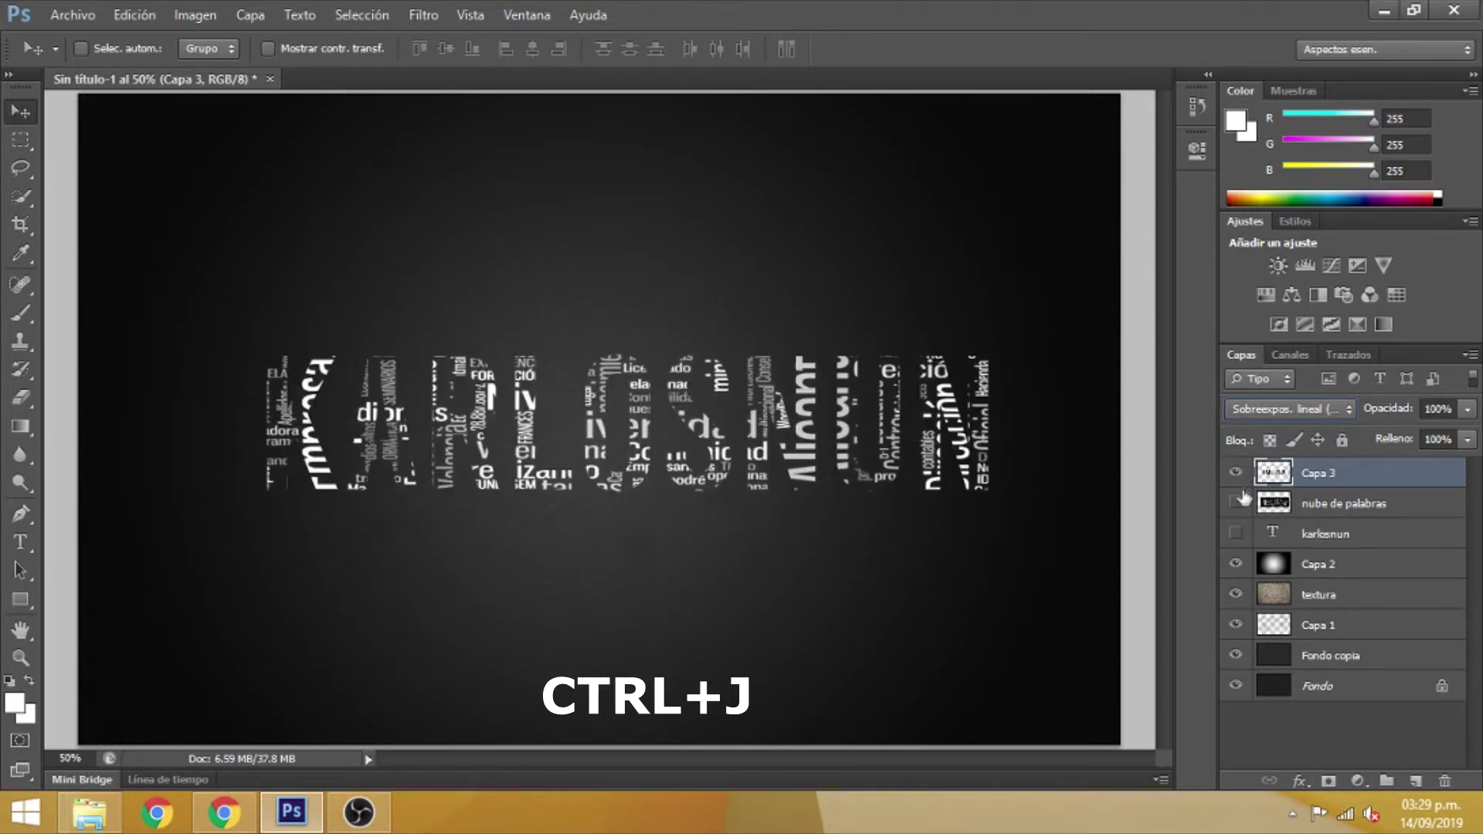
{"action": "left_click", "coordinate": [1236, 472]}
{"action": "left_click", "coordinate": [1236, 472]}
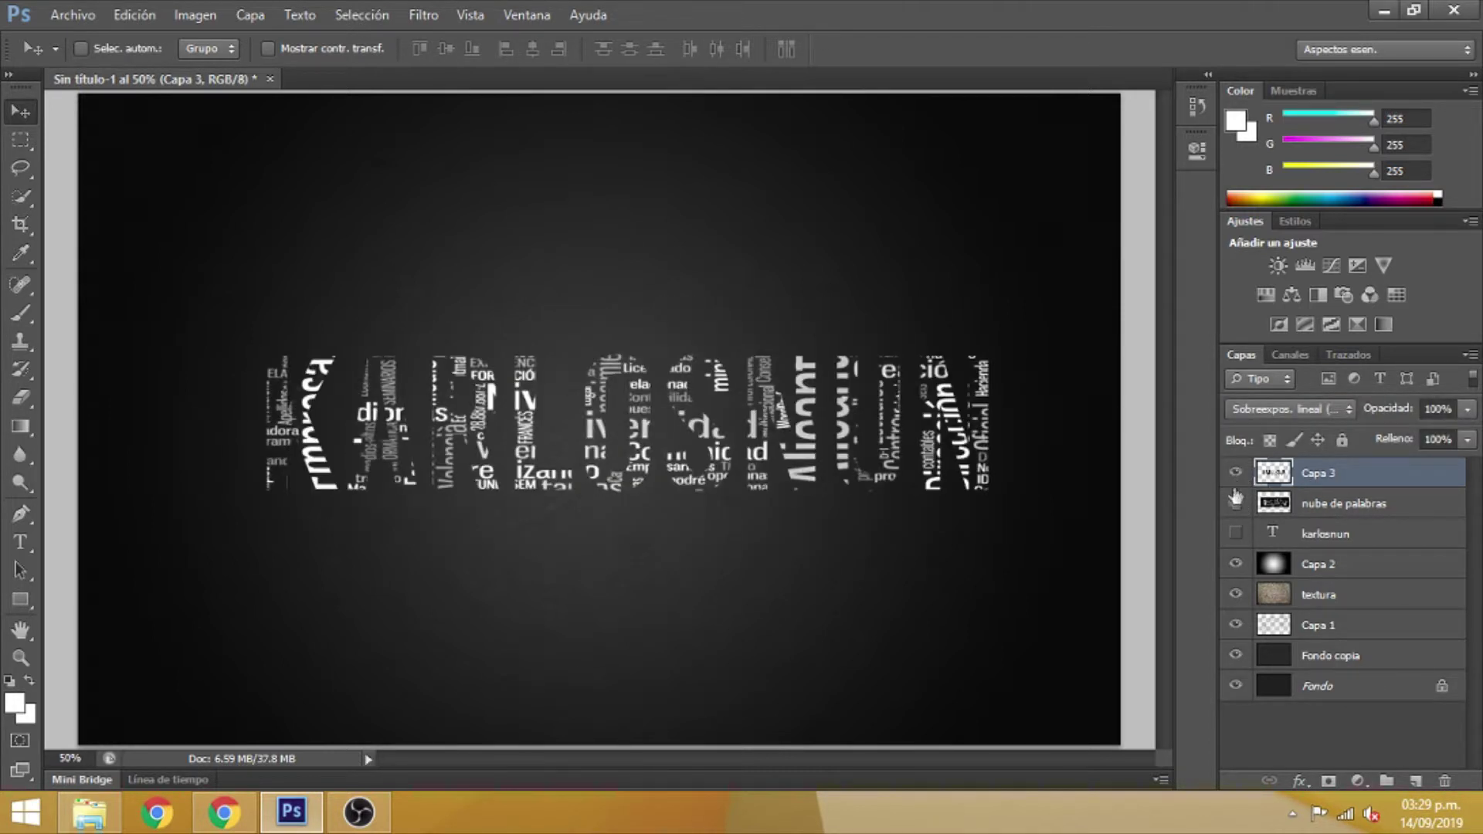
Show the nube de palabras layer in place of the letter-shaped copy and set its opacity to 7%
{"action": "left_click", "coordinate": [1235, 502]}
{"action": "left_click", "coordinate": [1294, 506]}
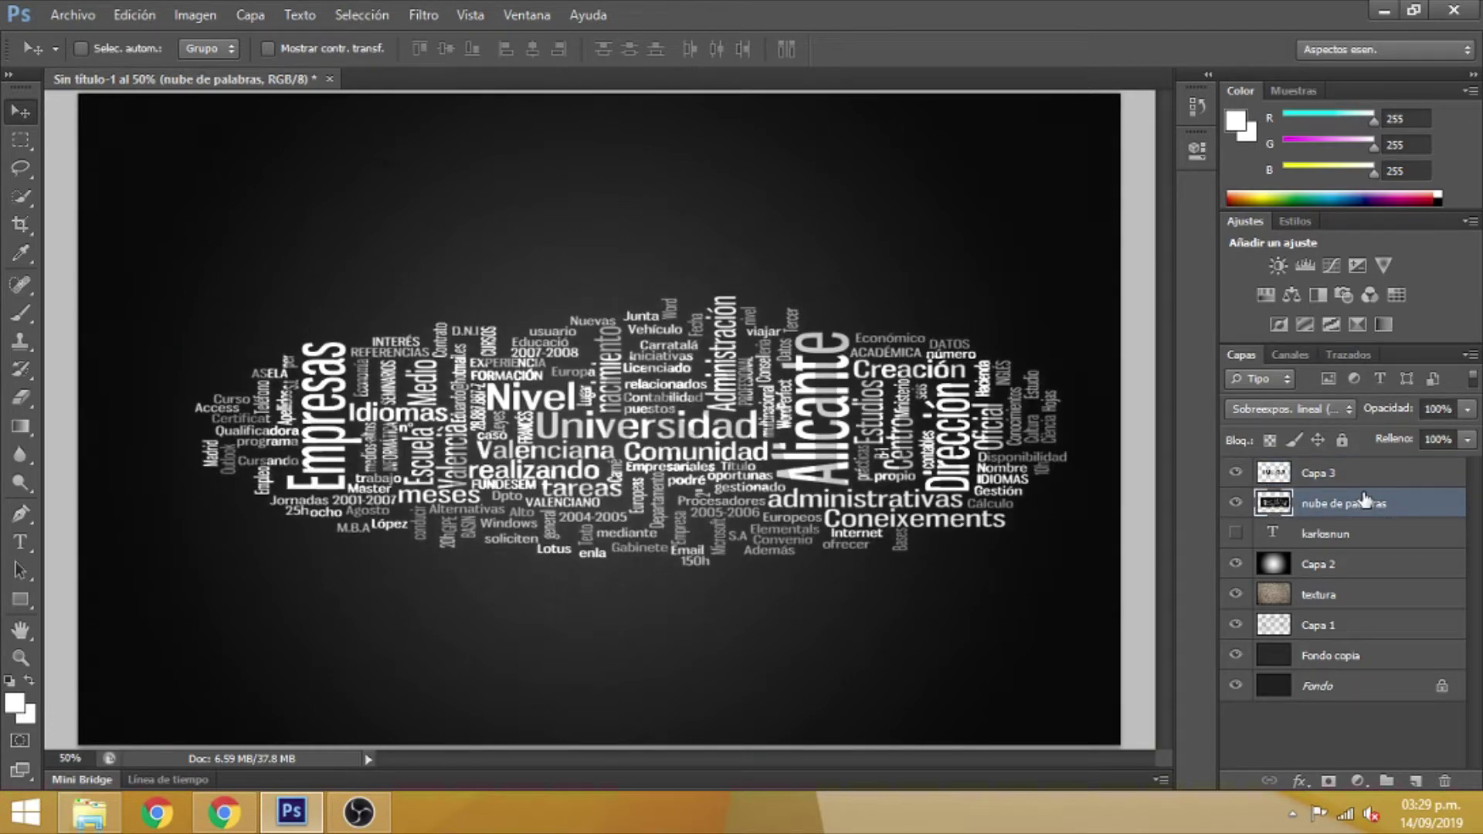
{"action": "left_click", "coordinate": [1235, 473]}
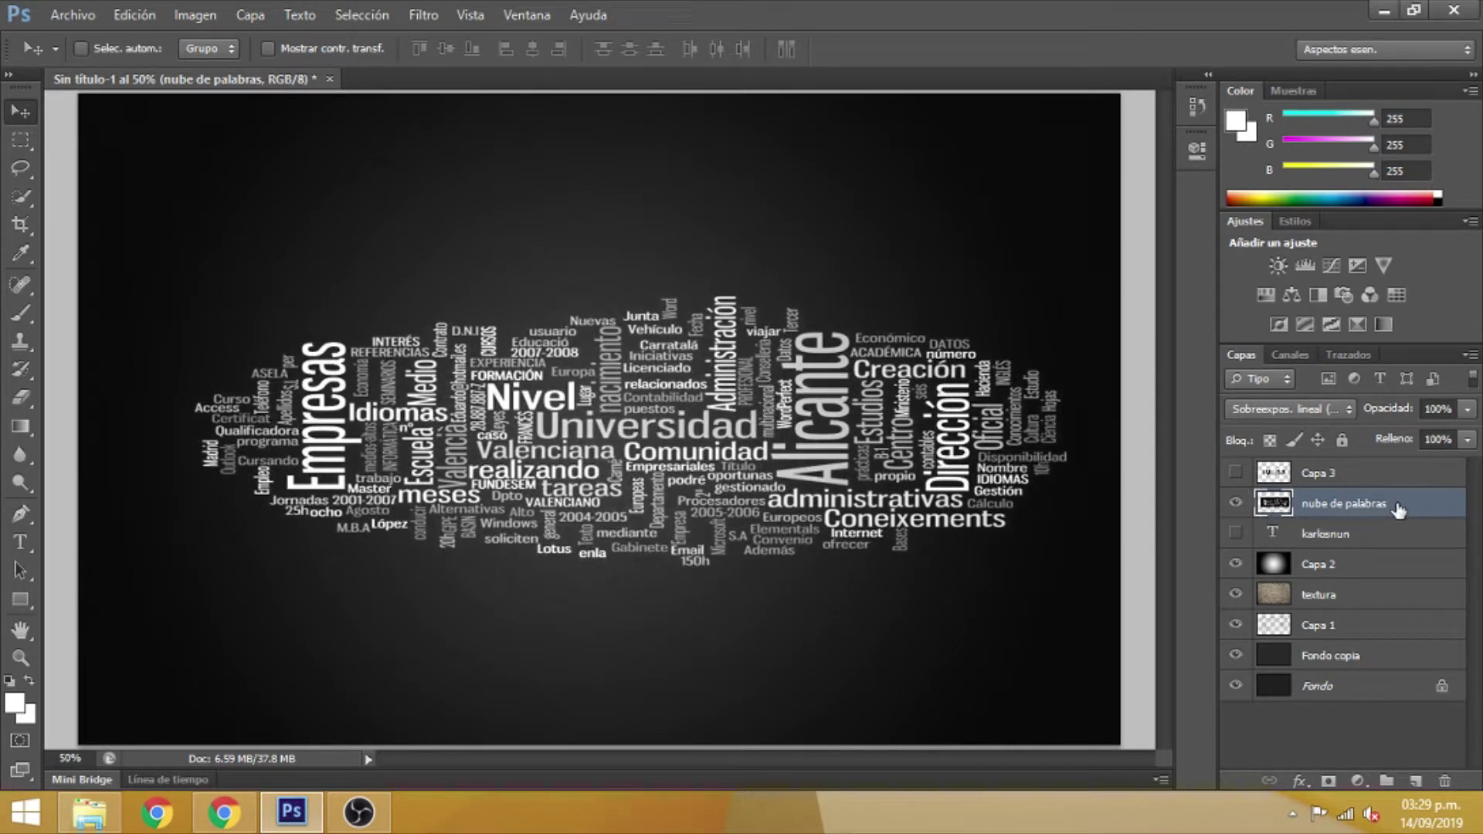
{"action": "left_click", "coordinate": [1427, 409]}
{"action": "type", "text": "7"}
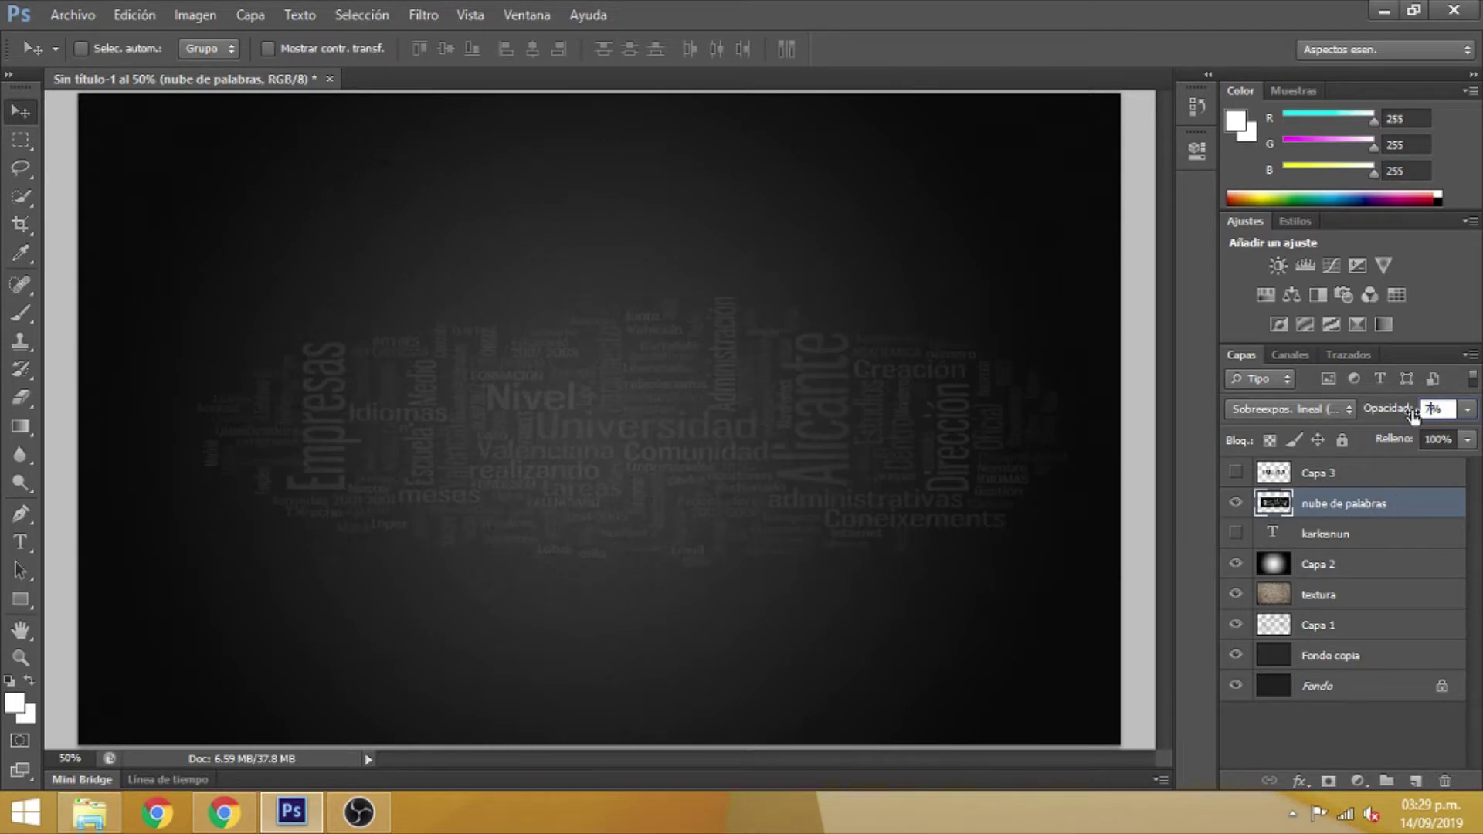
{"action": "key", "text": "Return"}
Duplicate the nube de palabras layer, and set the original's opacity to 5% and fill to 60%
{"action": "key", "text": "ctrl+j"}
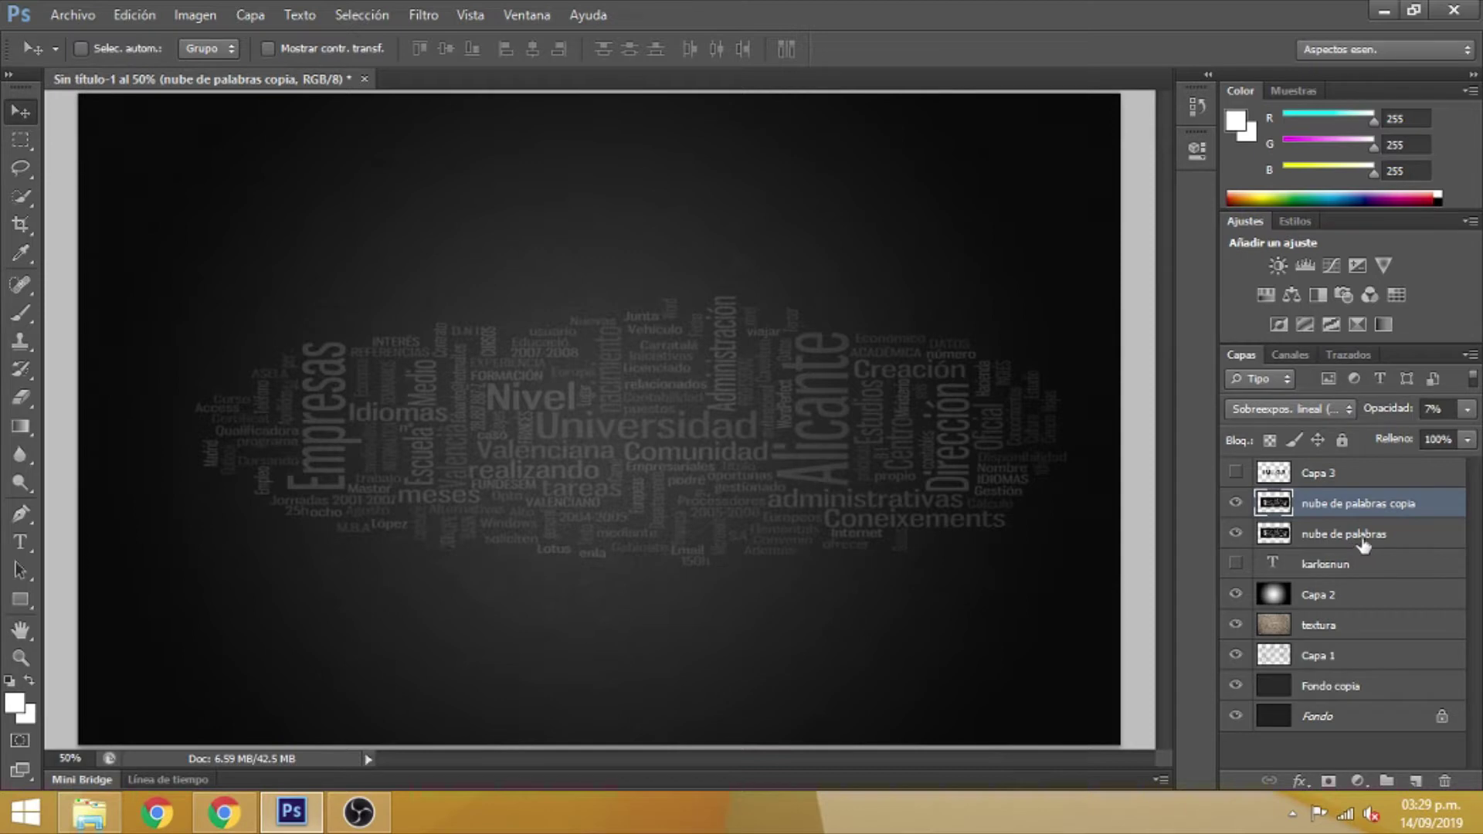
{"action": "left_click", "coordinate": [1366, 538]}
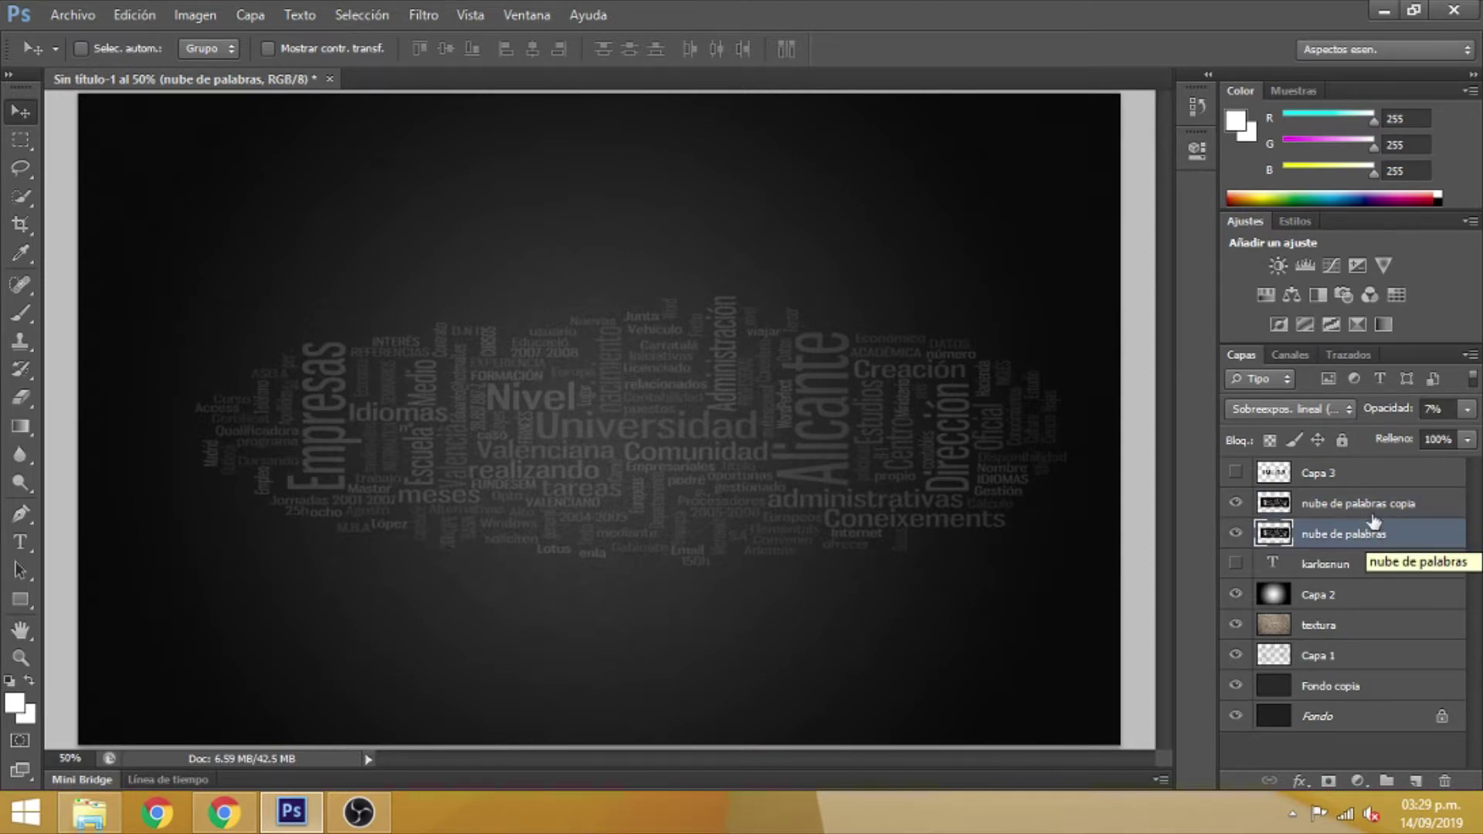
{"action": "left_click", "coordinate": [1425, 408]}
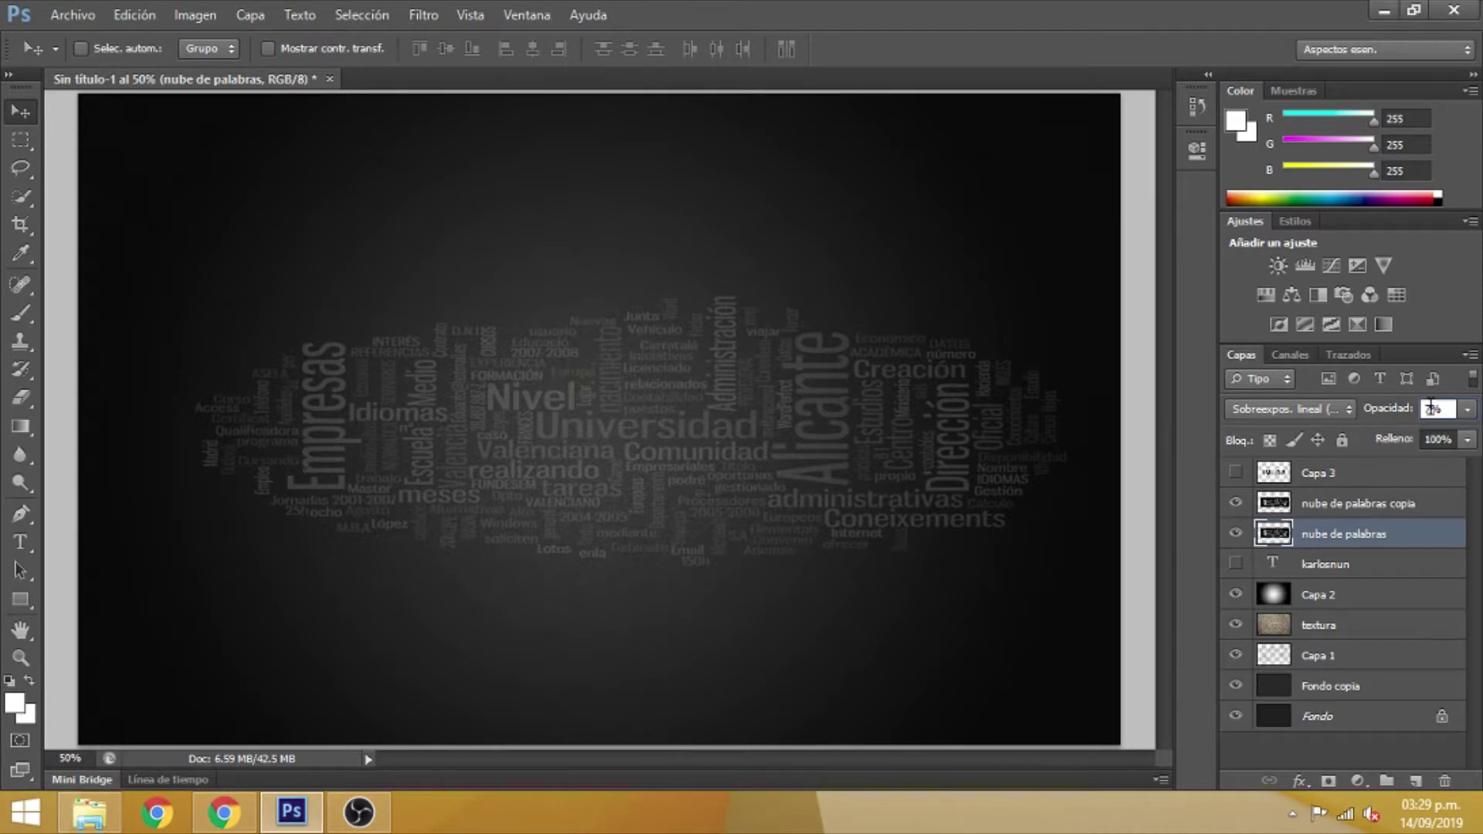
{"action": "type", "text": "5"}
{"action": "key", "text": "Return"}
{"action": "left_click", "coordinate": [1427, 441]}
{"action": "type", "text": "6"}
Hide the duplicate word cloud and apply a motion blur to the original with a 0° angle and 10-pixel distance
{"action": "left_click", "coordinate": [1235, 502]}
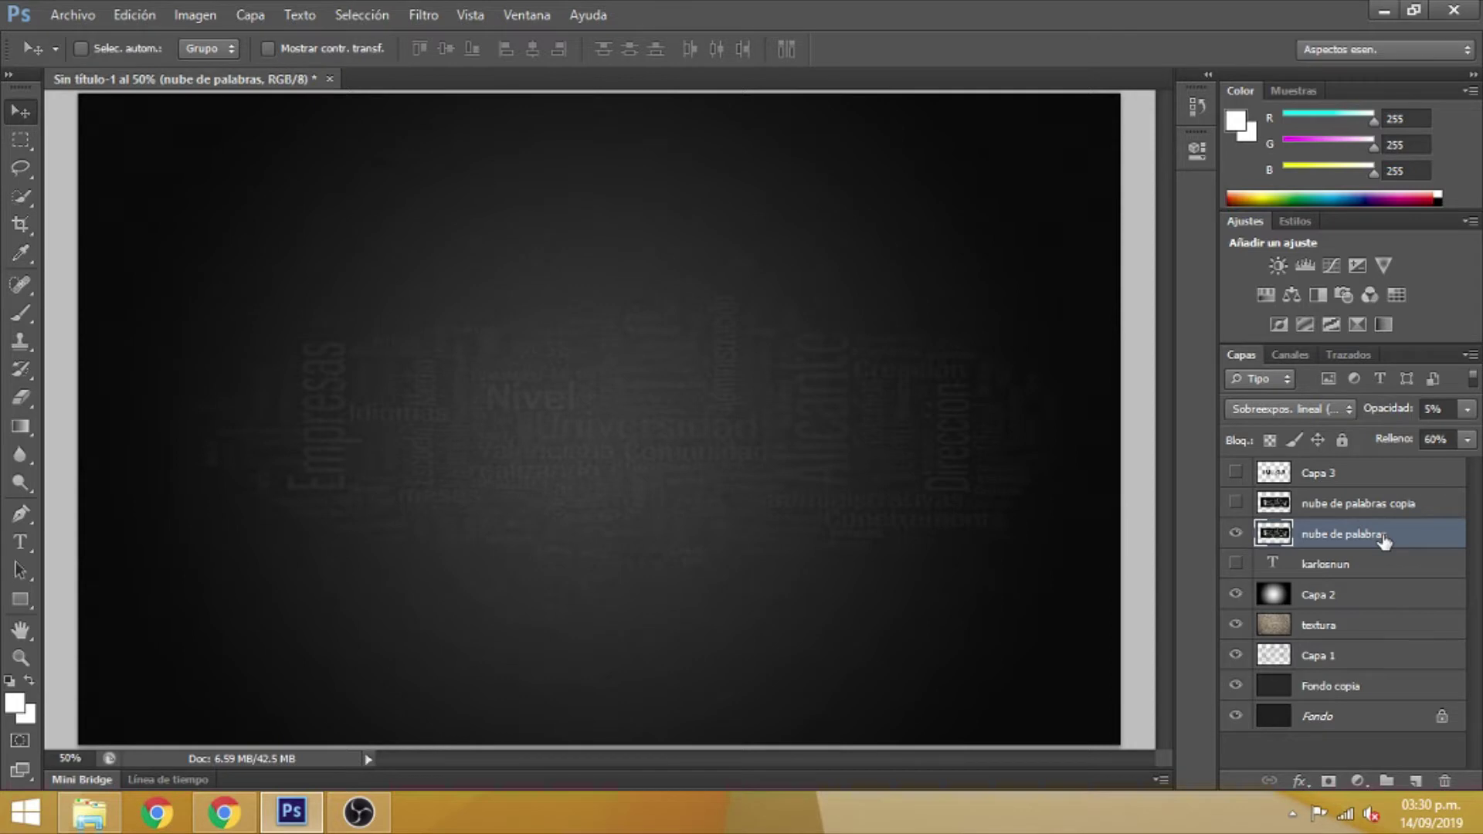
{"action": "left_click", "coordinate": [441, 17]}
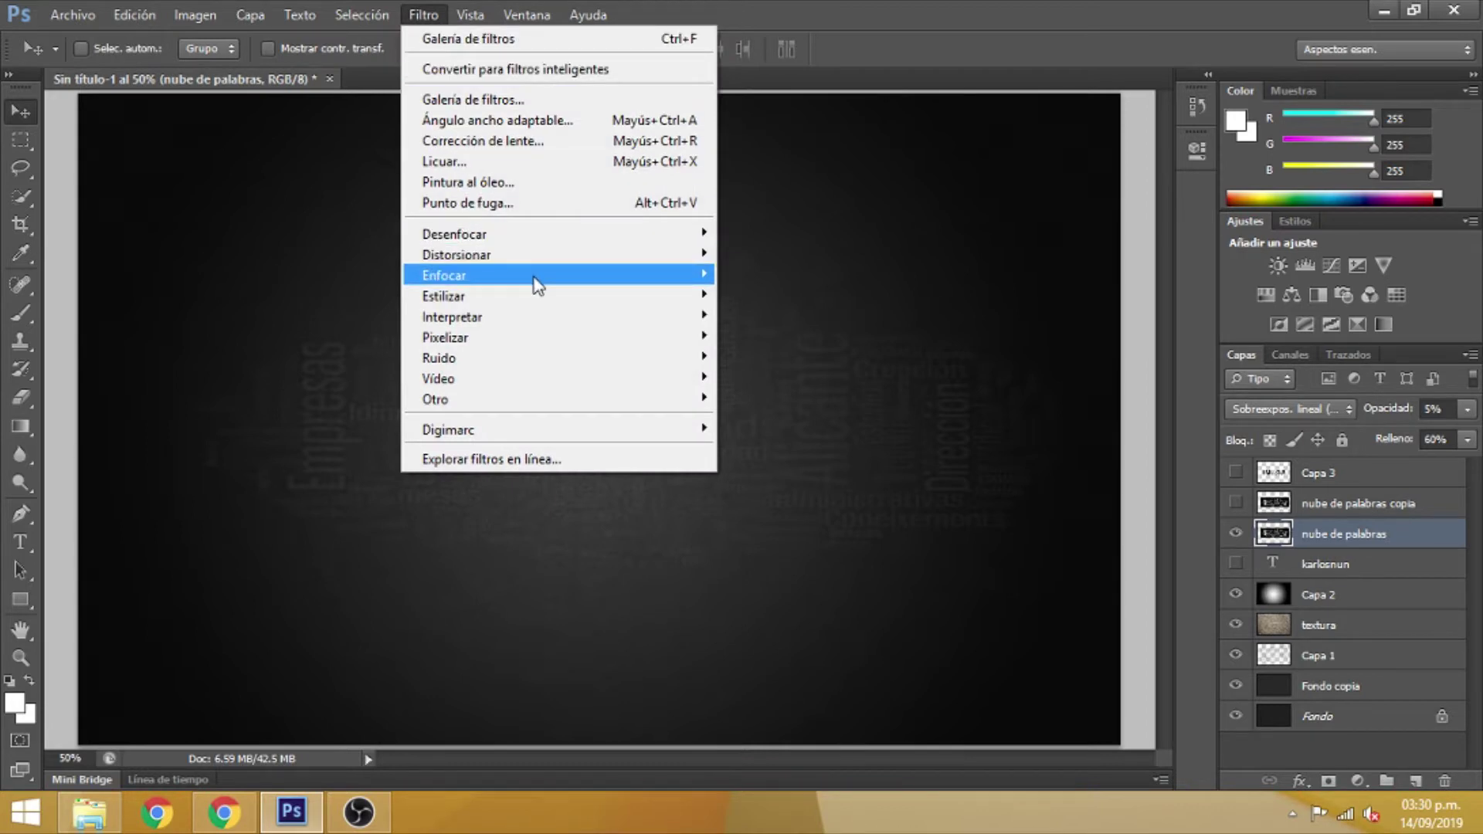
{"action": "mouse_move", "coordinate": [537, 241]}
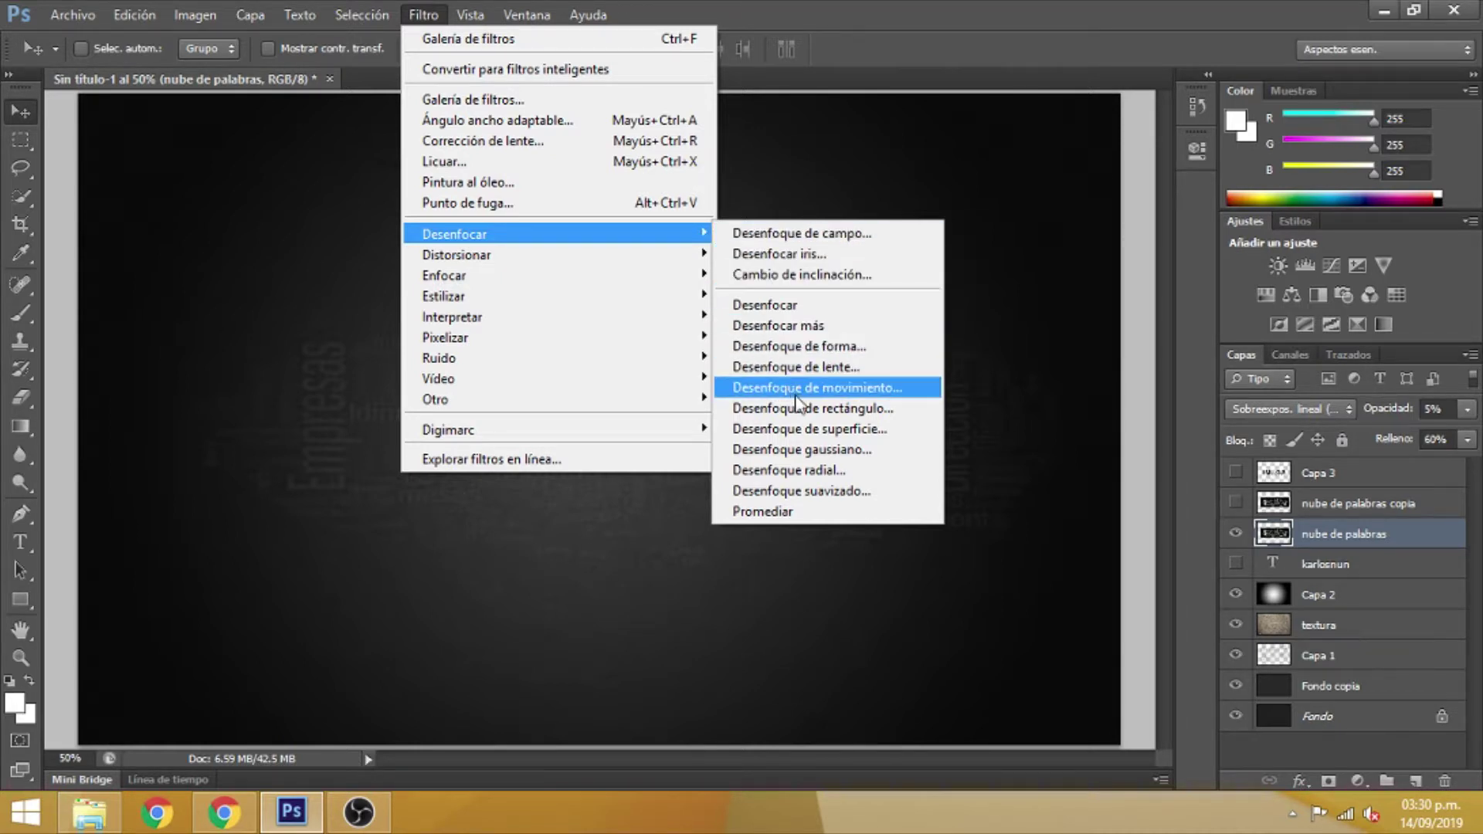
{"action": "mouse_move", "coordinate": [561, 267]}
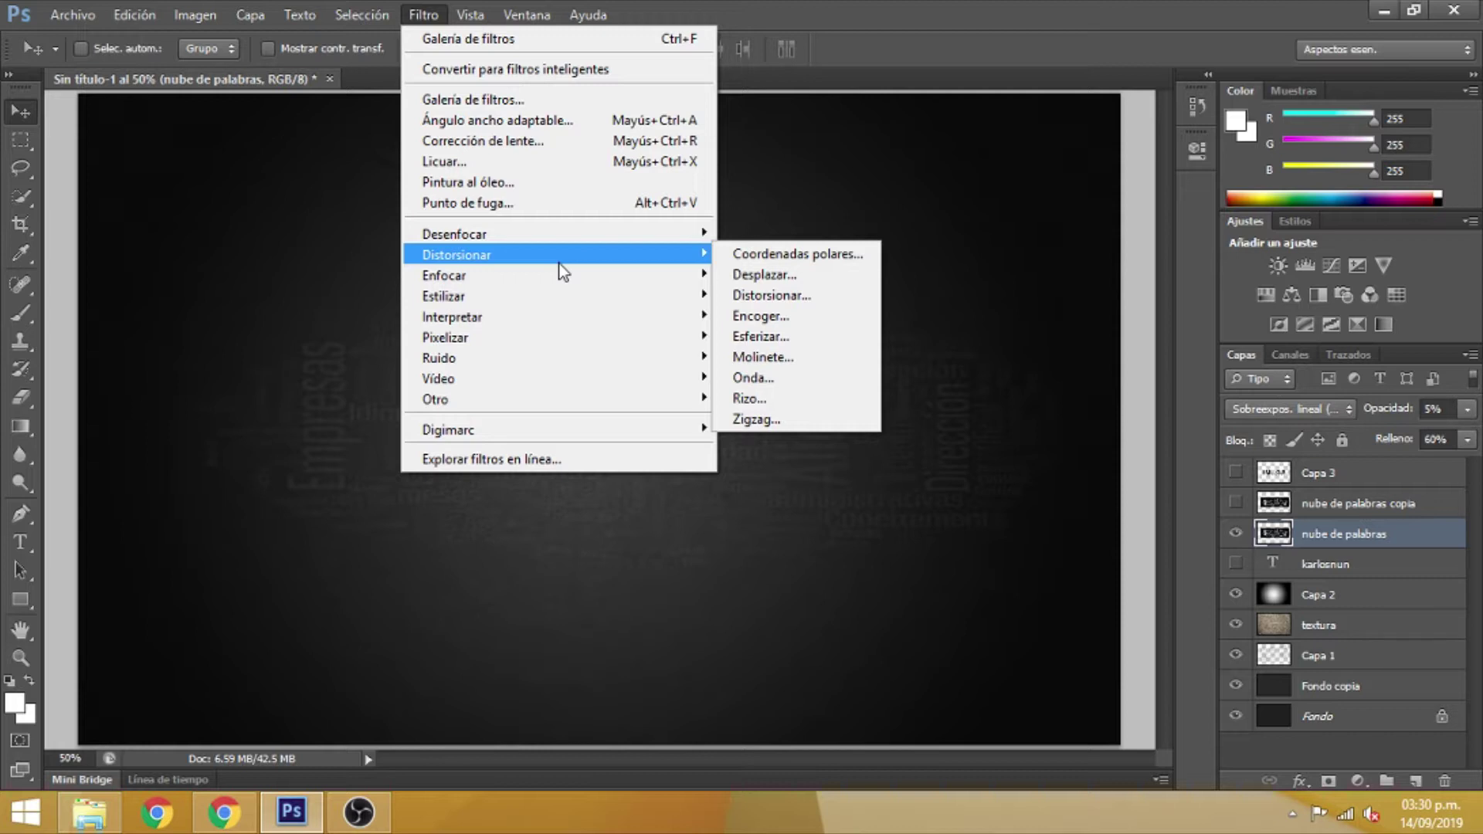
{"action": "mouse_move", "coordinate": [581, 236]}
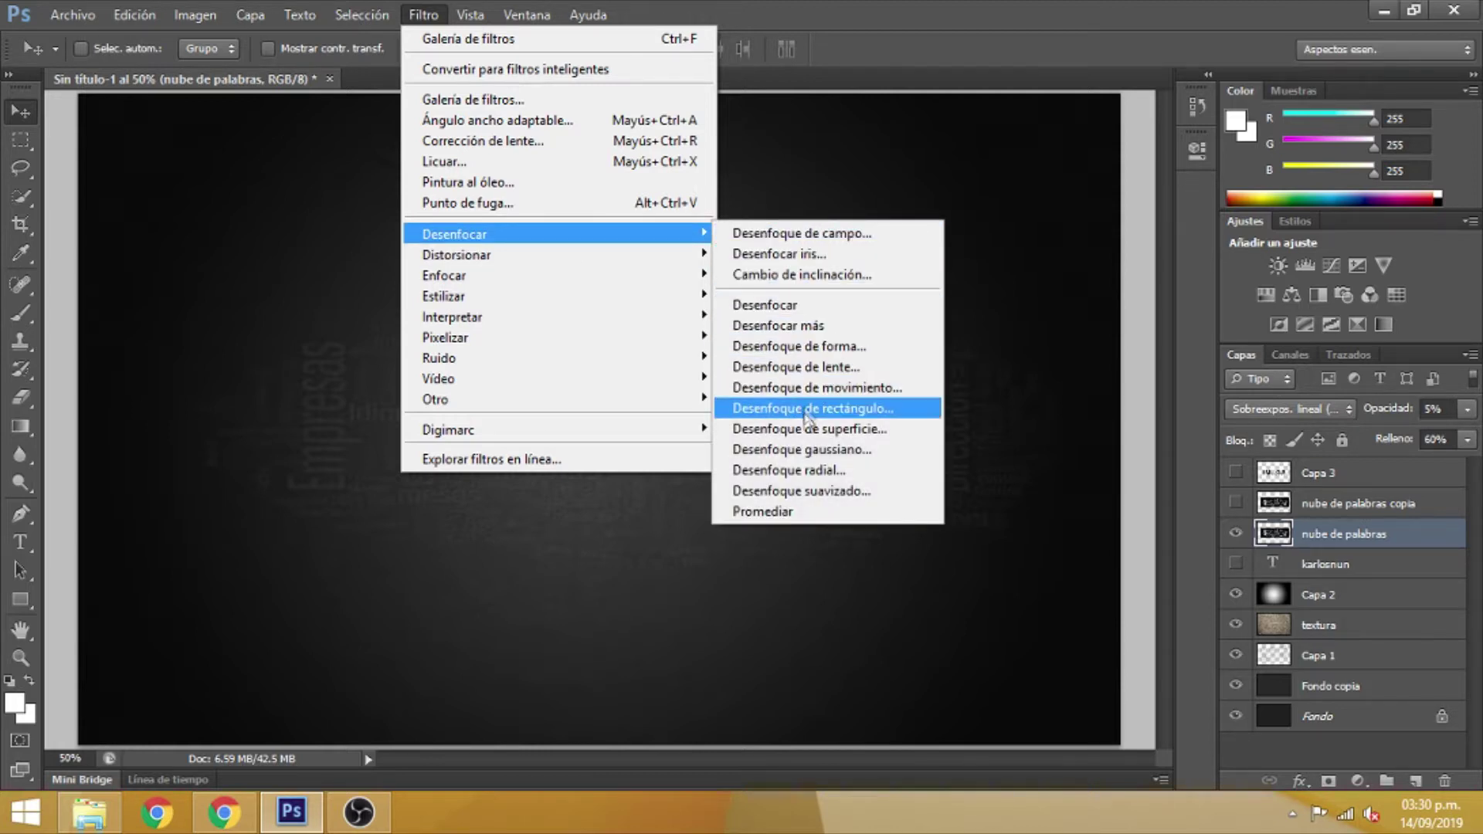
{"action": "left_click", "coordinate": [851, 392]}
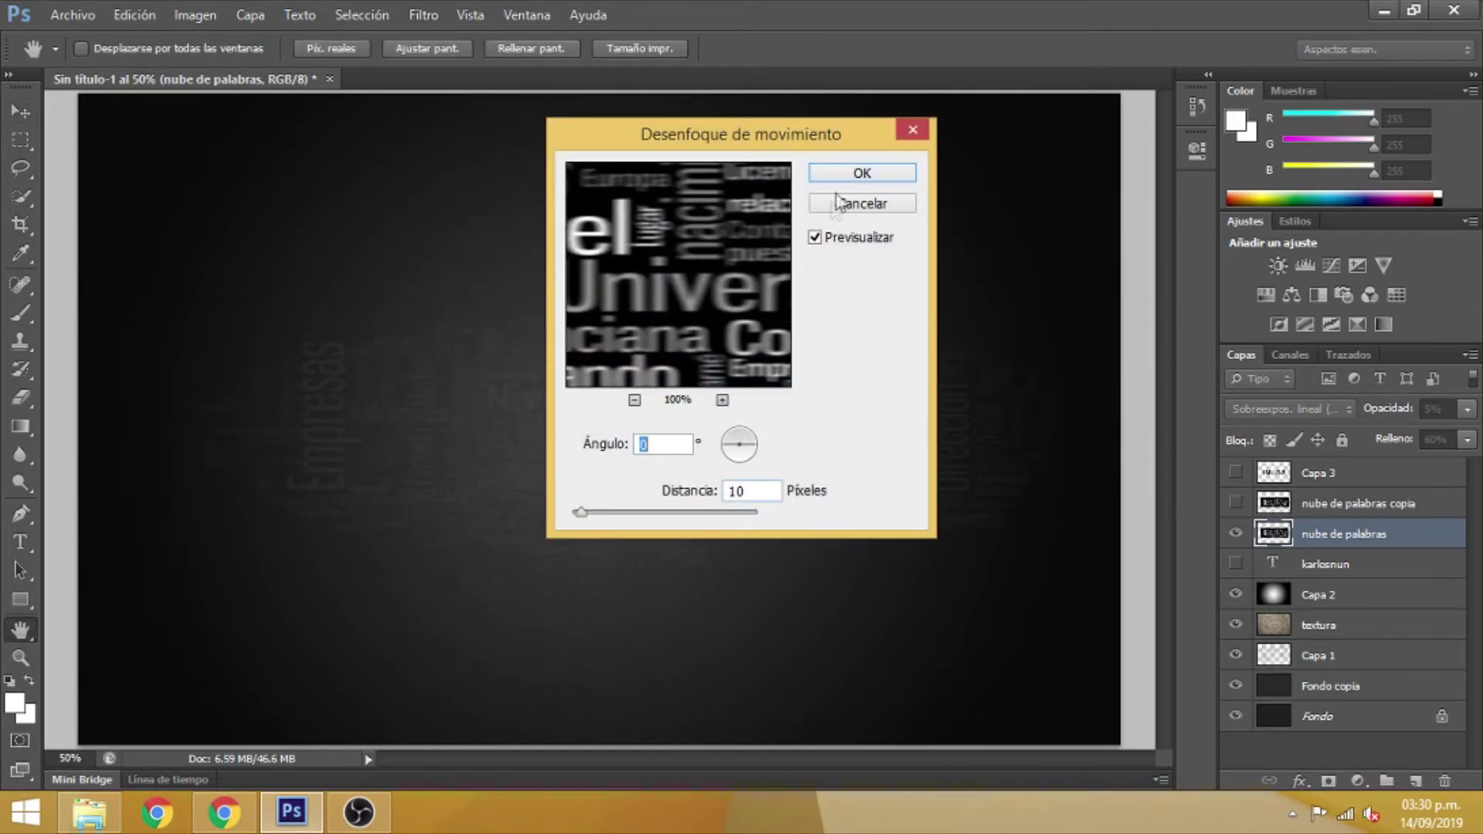
{"action": "left_click", "coordinate": [862, 174]}
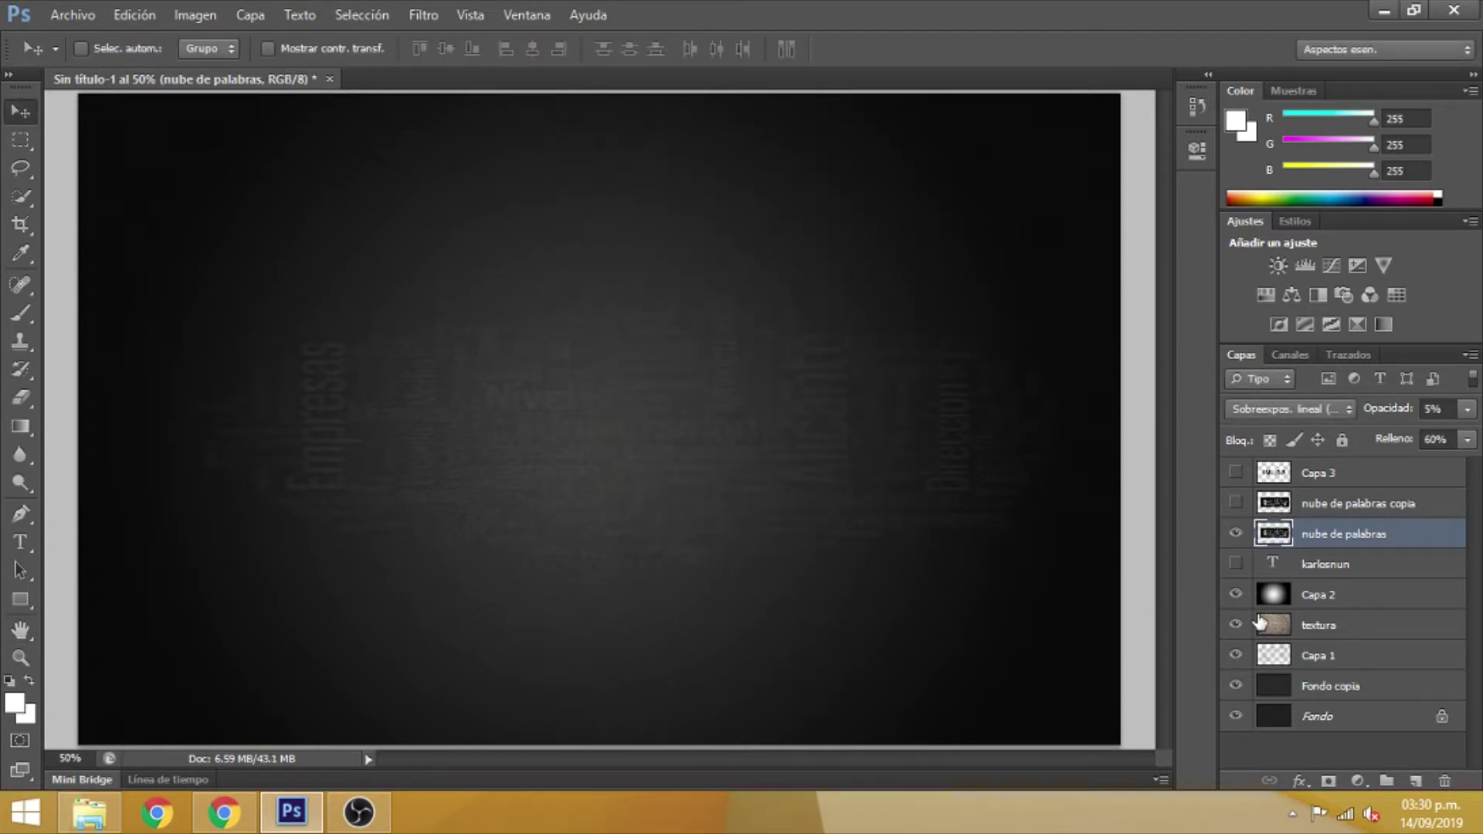
Show nube de palabras copia instead of the blurred word cloud and enable a gradient overlay in its layer style
{"action": "left_click", "coordinate": [1237, 534]}
{"action": "left_click", "coordinate": [1235, 502]}
{"action": "left_click", "coordinate": [1320, 505]}
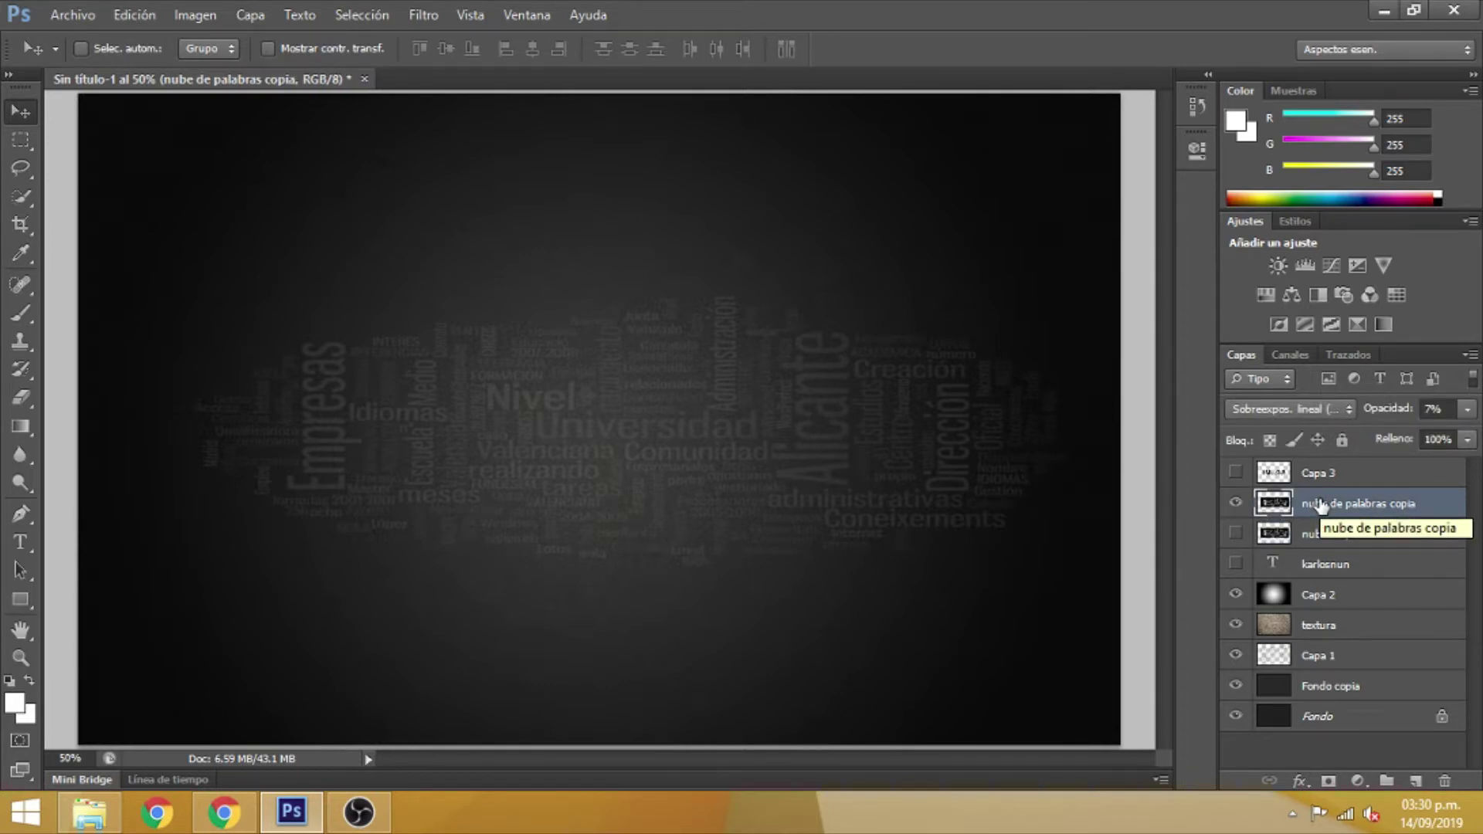
{"action": "right_click", "coordinate": [1373, 504]}
{"action": "left_click", "coordinate": [1171, 63]}
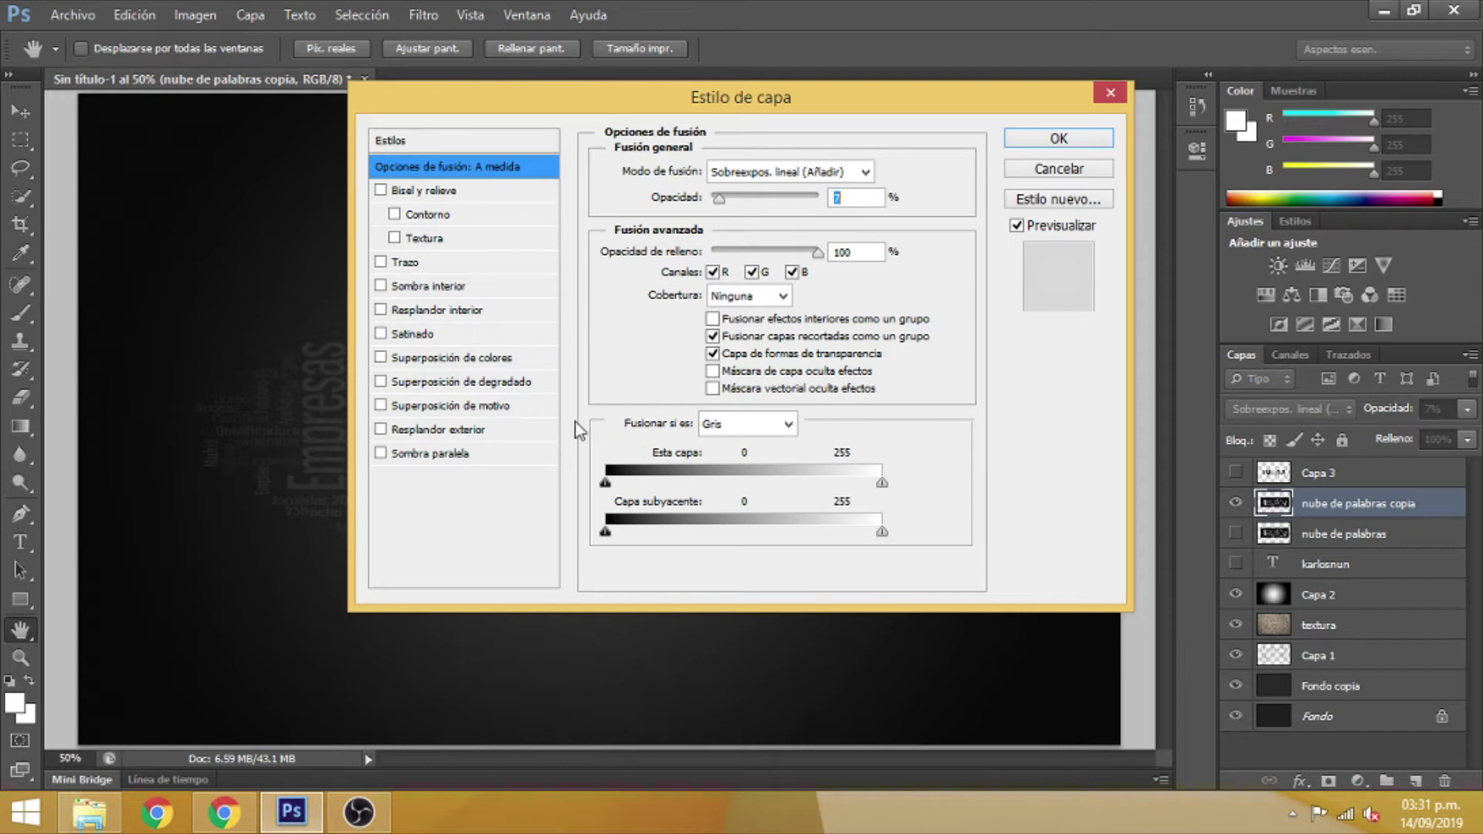
{"action": "left_click", "coordinate": [501, 384]}
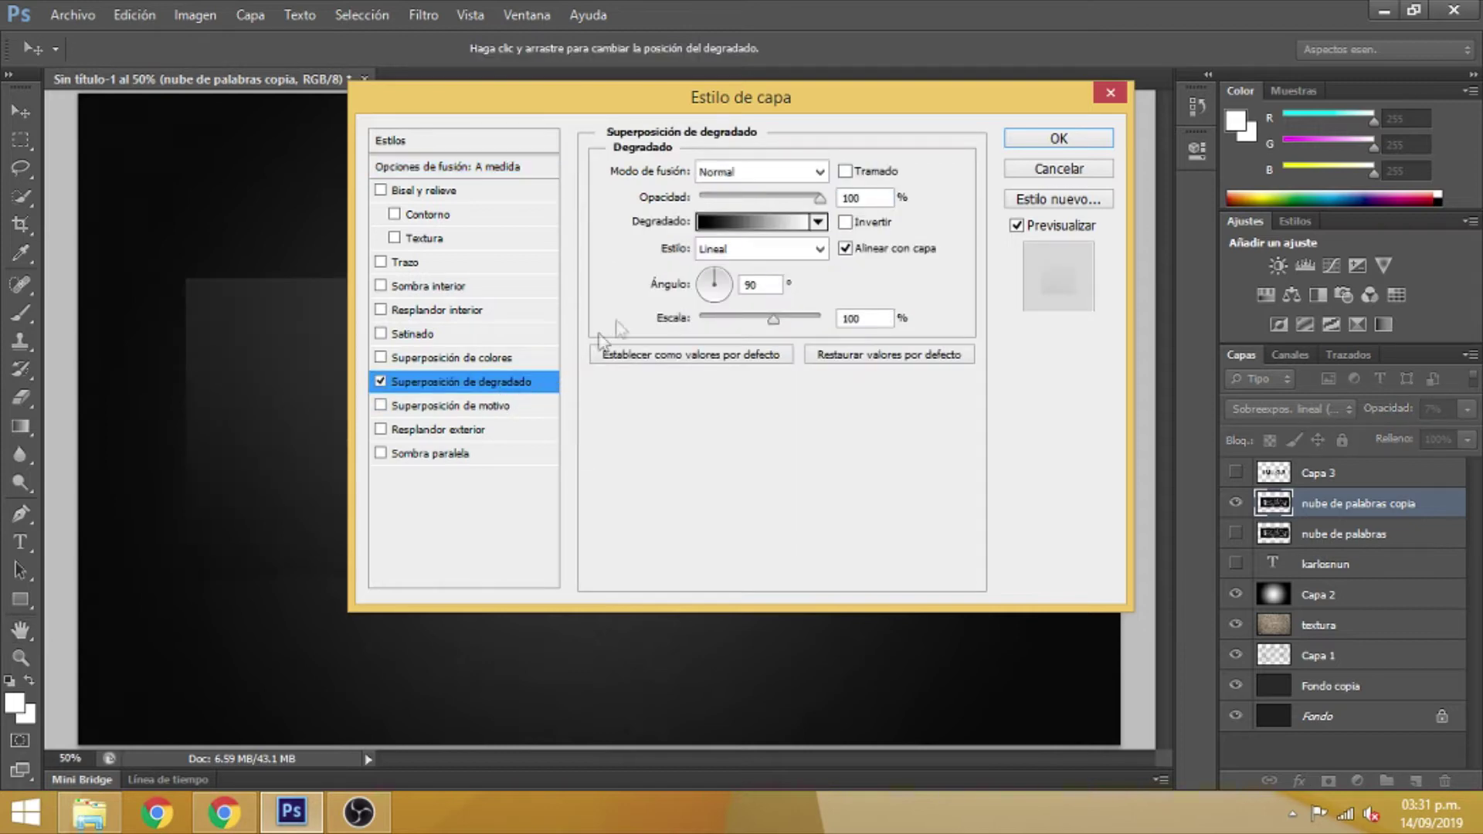
Change the black colour stop of the overlay gradient to #849196 and accept the edited gradient
{"action": "left_click", "coordinate": [717, 223]}
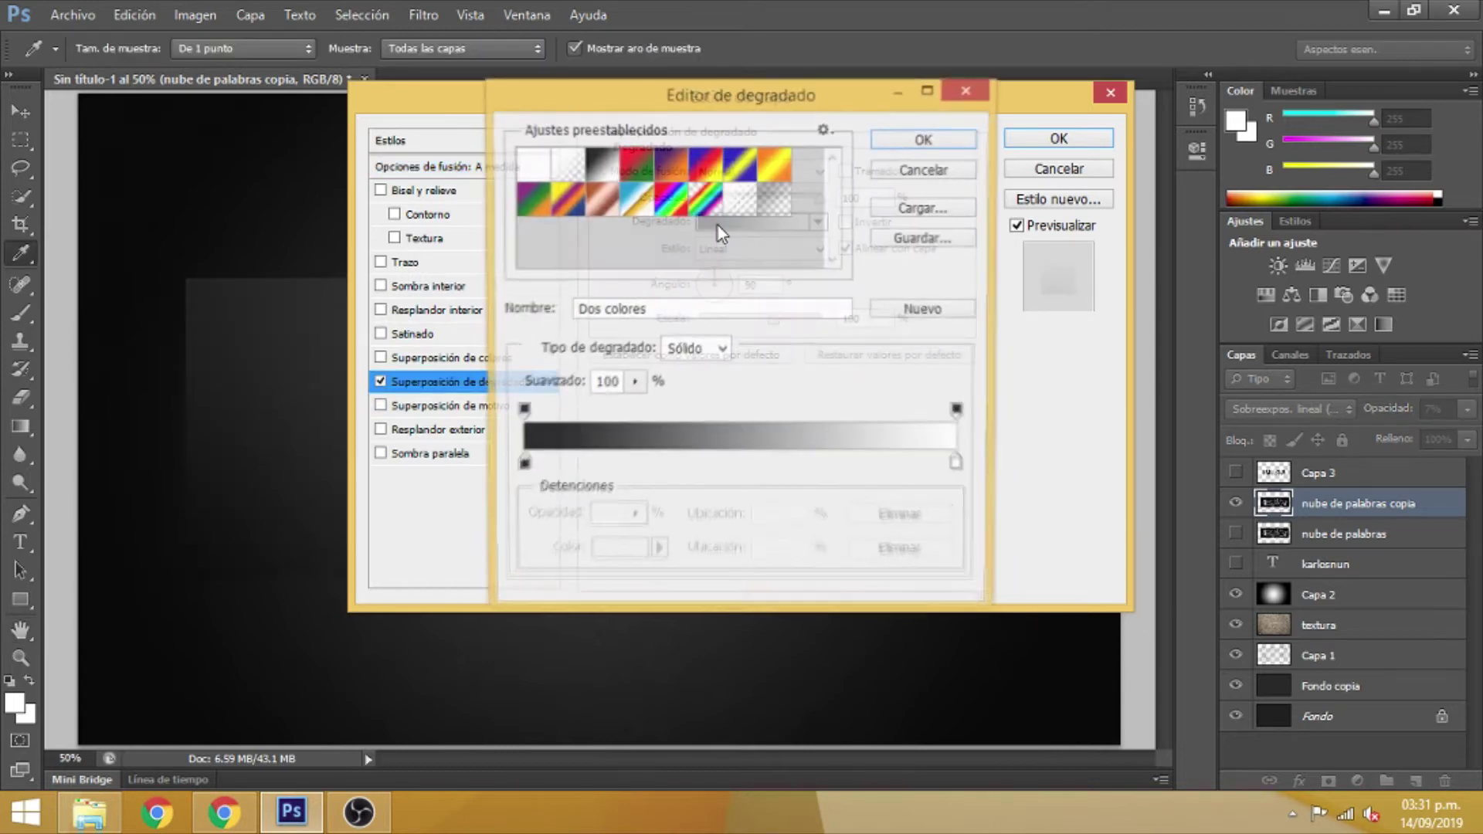
{"action": "double_click", "coordinate": [519, 466]}
{"action": "double_click", "coordinate": [852, 495]}
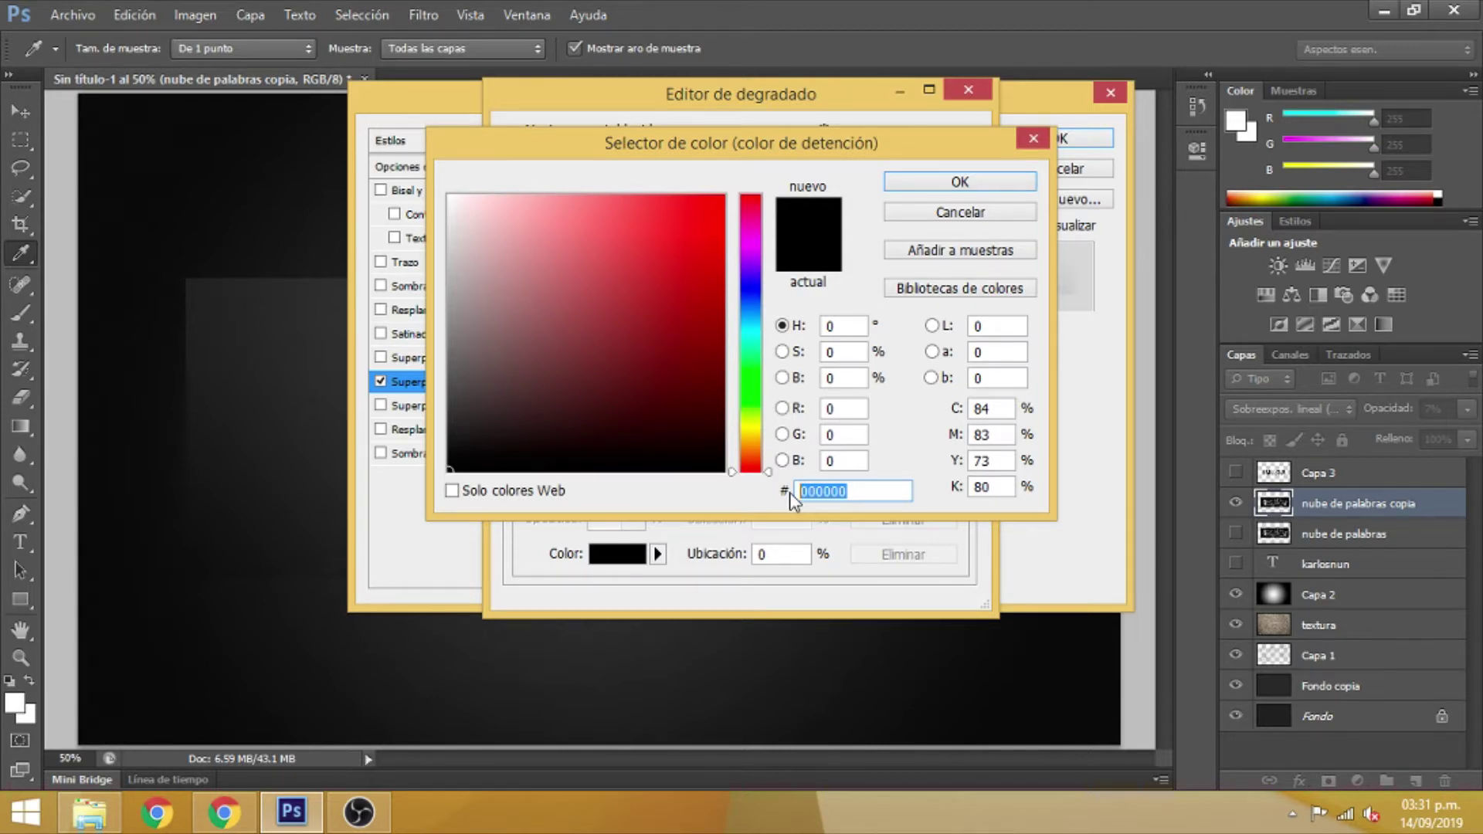
{"action": "type", "text": "84"}
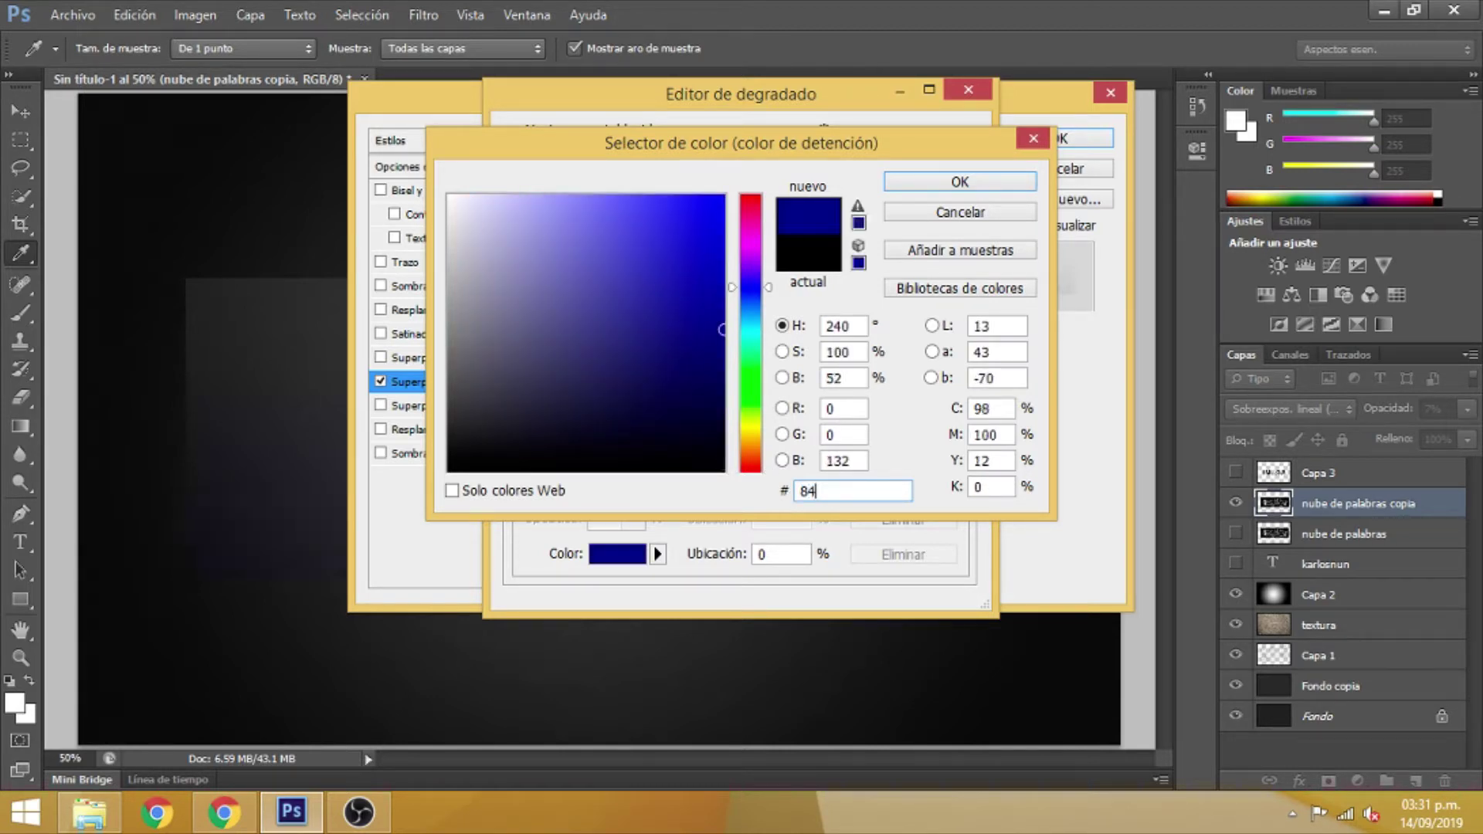
{"action": "type", "text": "91"}
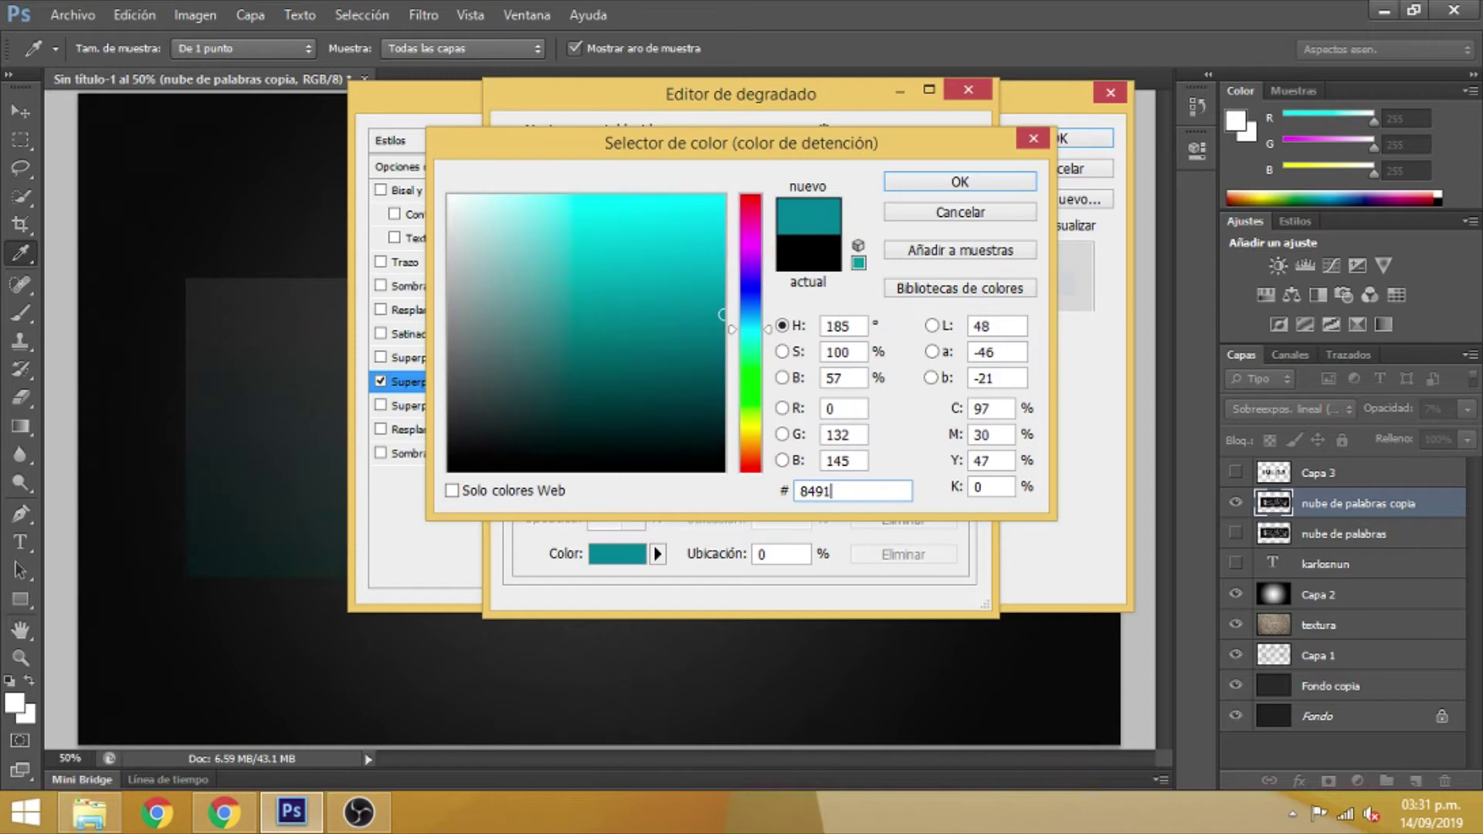
{"action": "type", "text": "96"}
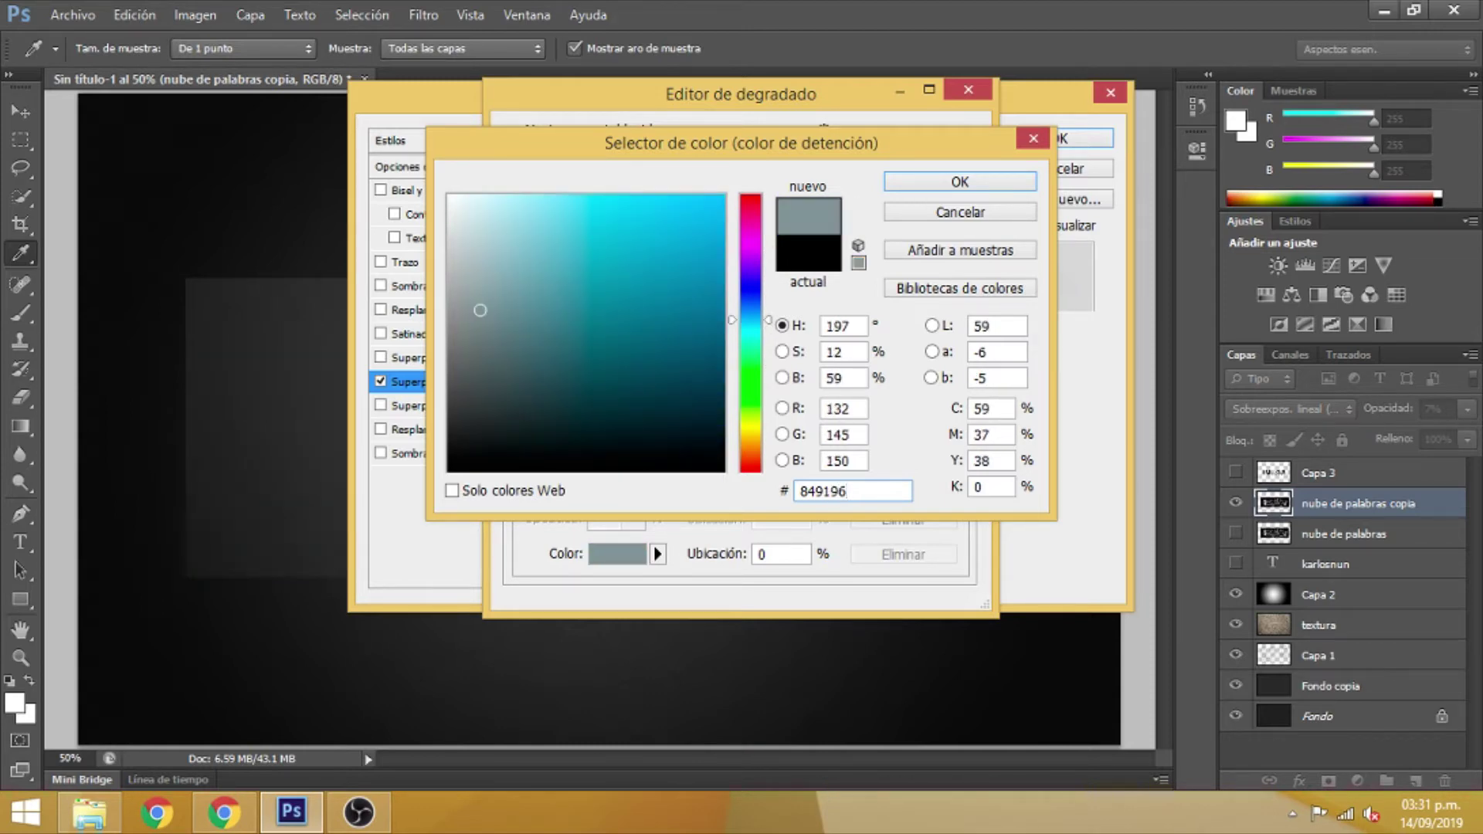
{"action": "left_click", "coordinate": [917, 188]}
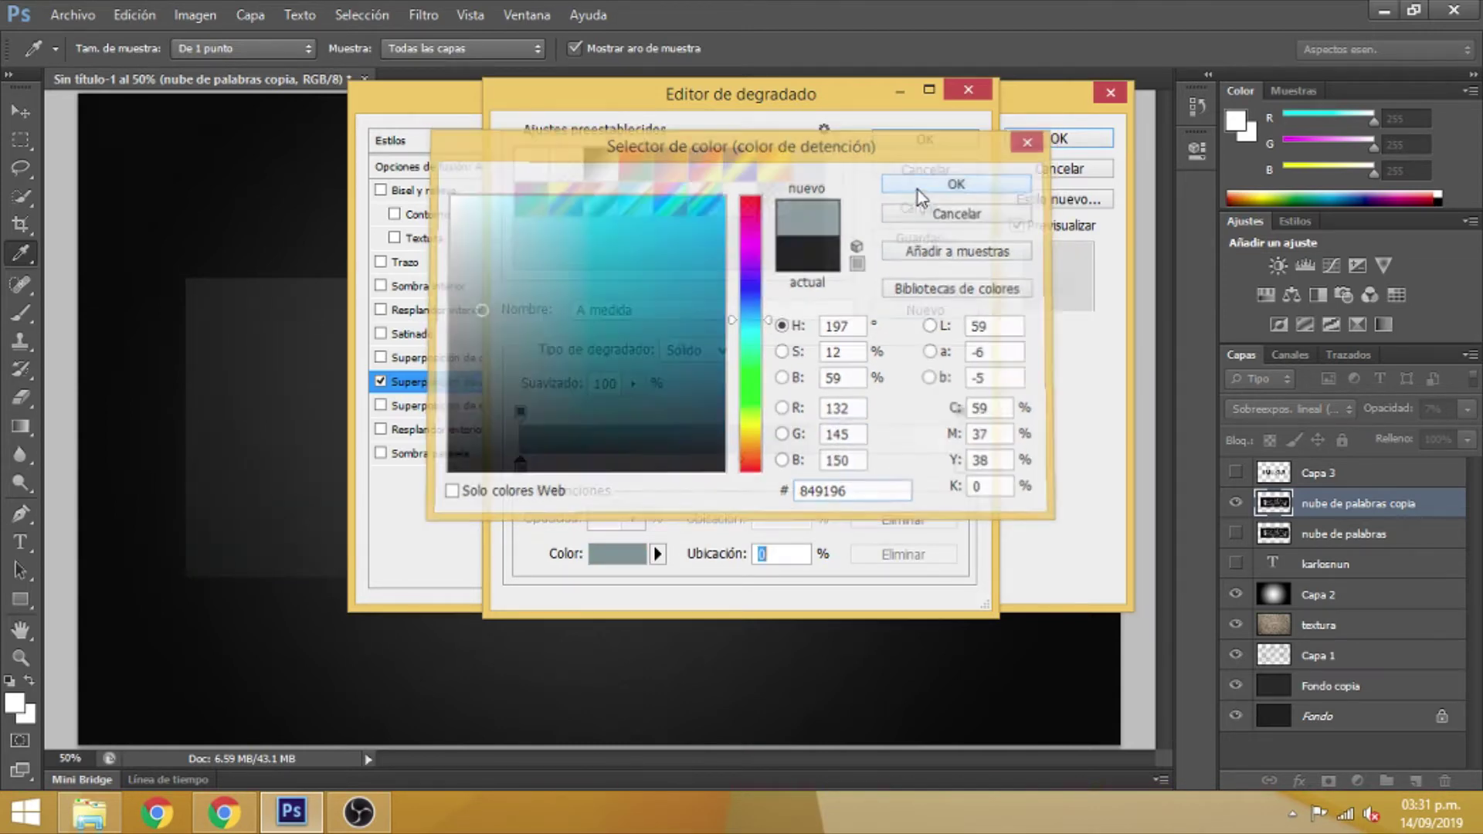
{"action": "left_click", "coordinate": [919, 140]}
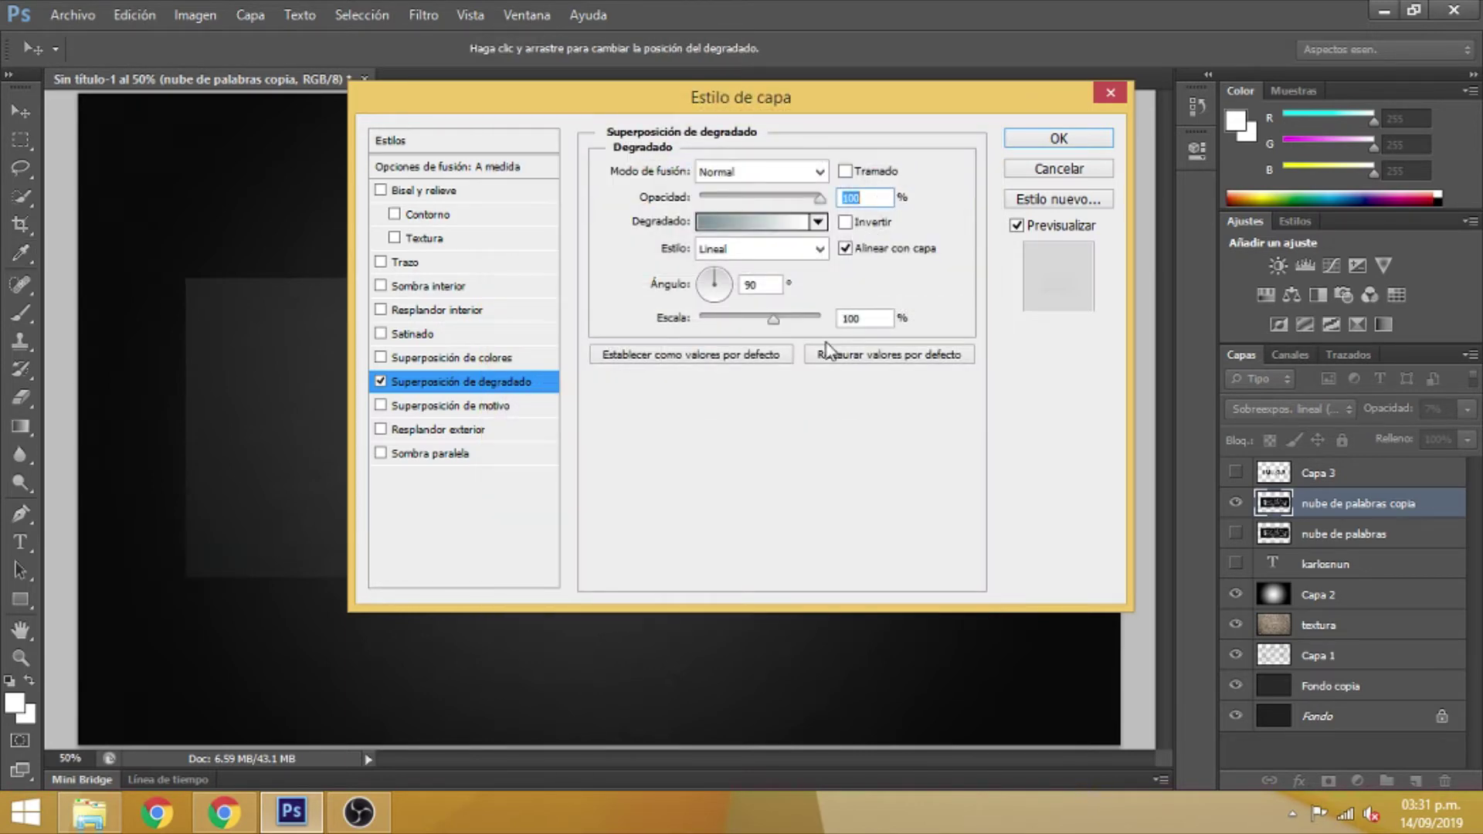
Set the gradient overlay's angle to -90° and its opacity to 3%, and accept the layer style
{"action": "double_click", "coordinate": [750, 285]}
{"action": "key", "text": "BackSpace"}
{"action": "type", "text": "-90"}
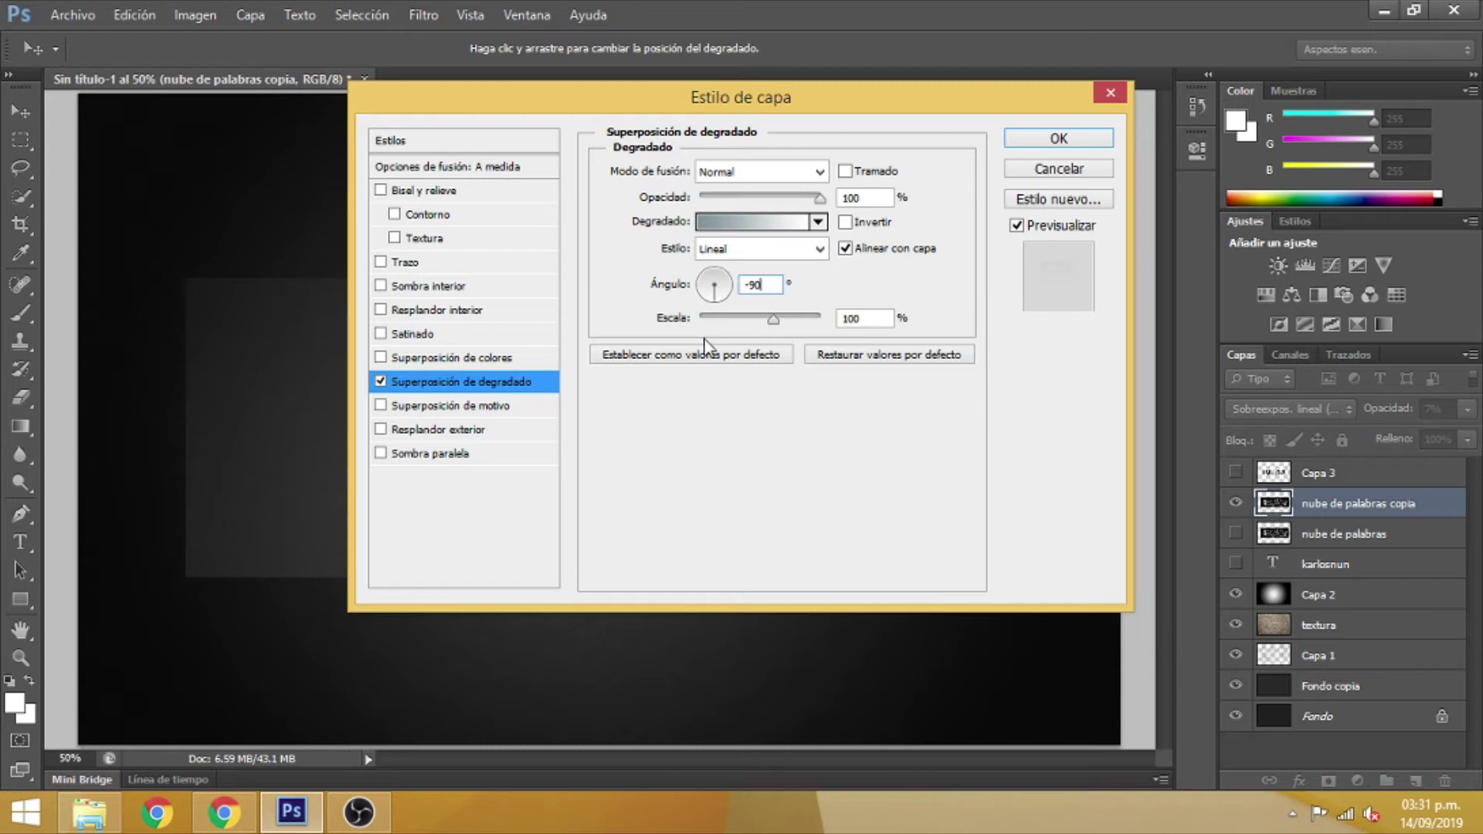
{"action": "double_click", "coordinate": [857, 199]}
{"action": "type", "text": "7"}
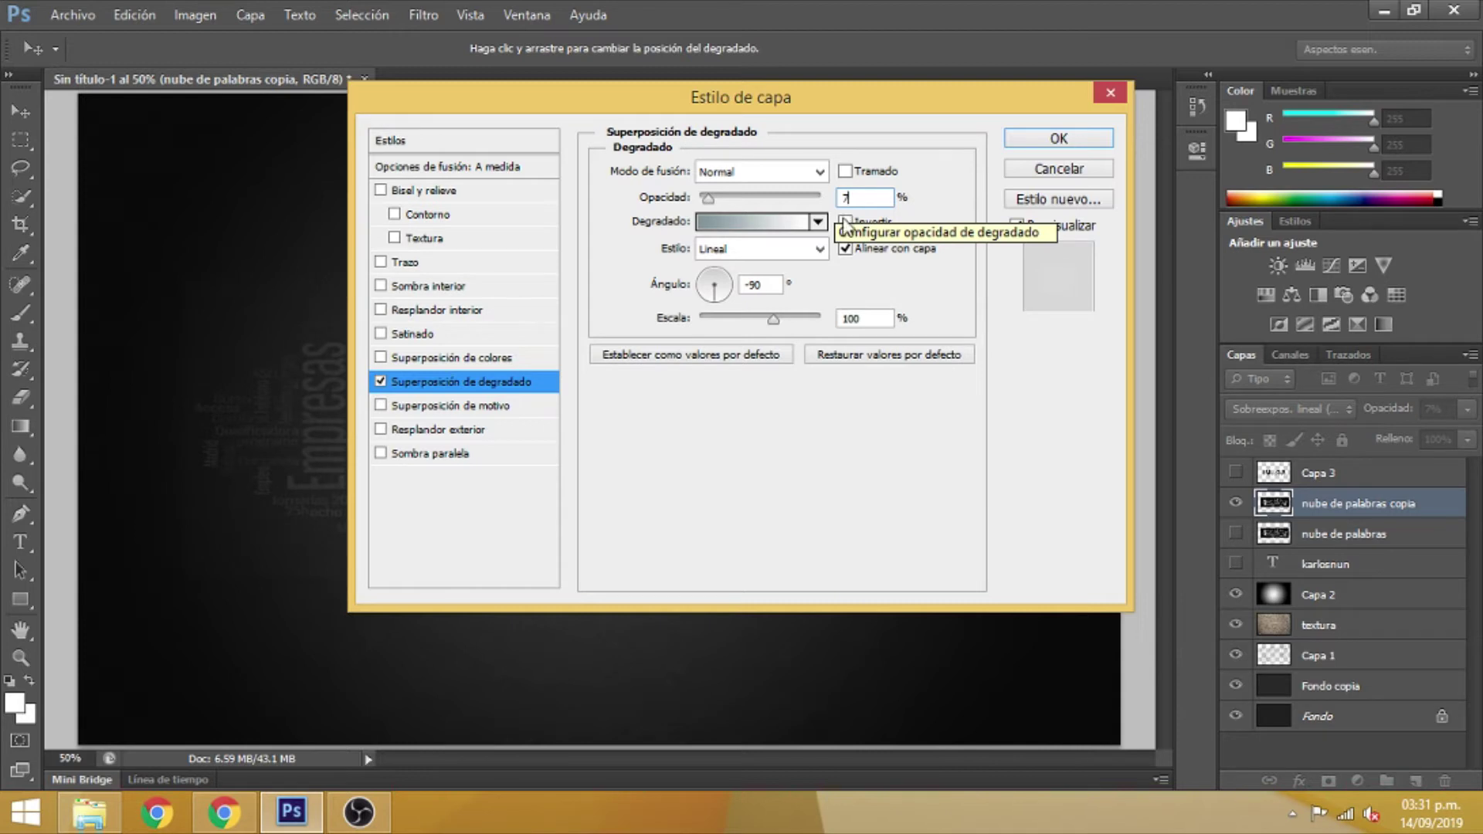
{"action": "left_click_drag", "start_coordinate": [861, 199], "coordinate": [827, 202]}
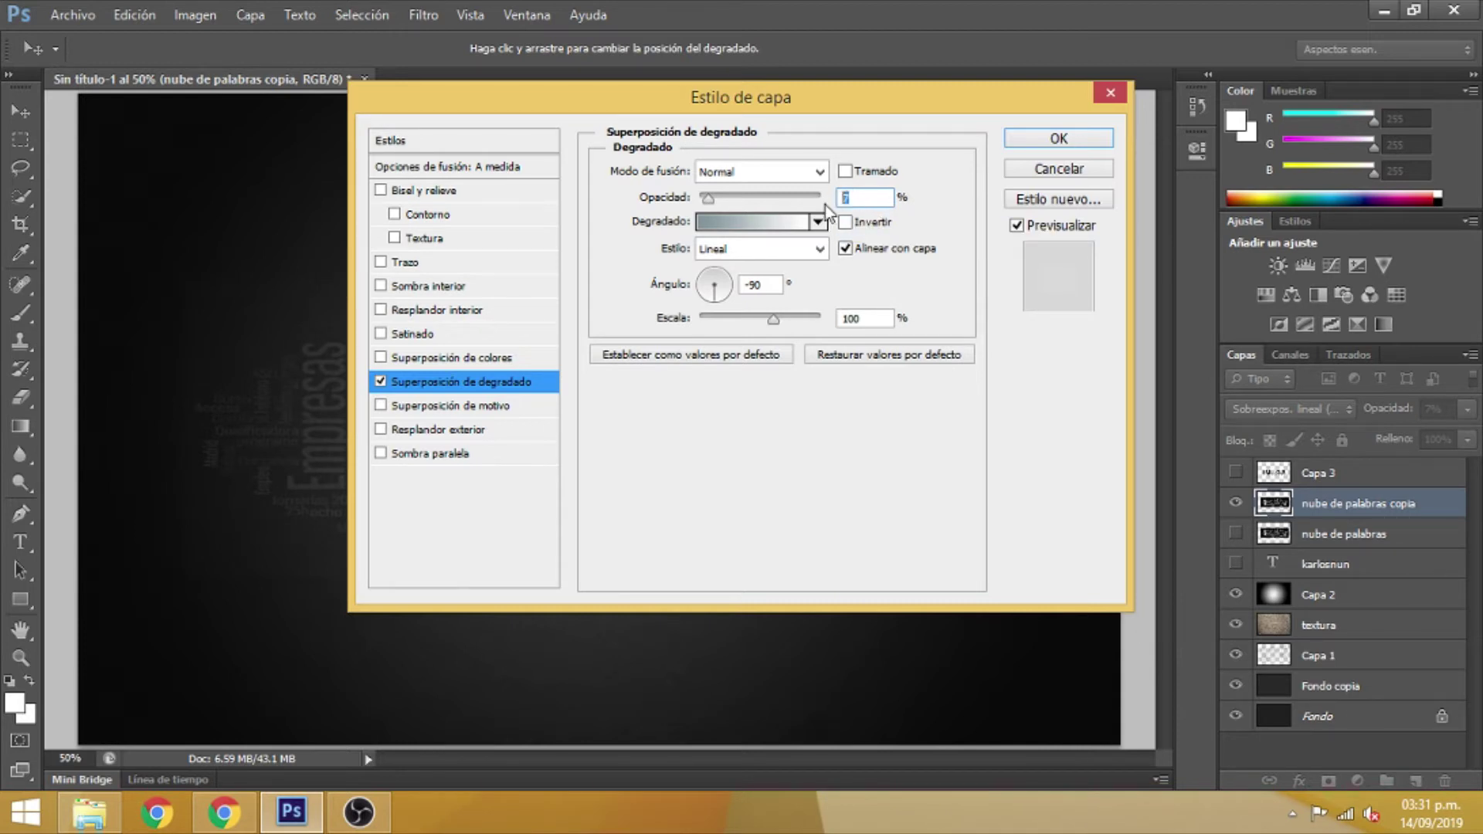
{"action": "type", "text": "5"}
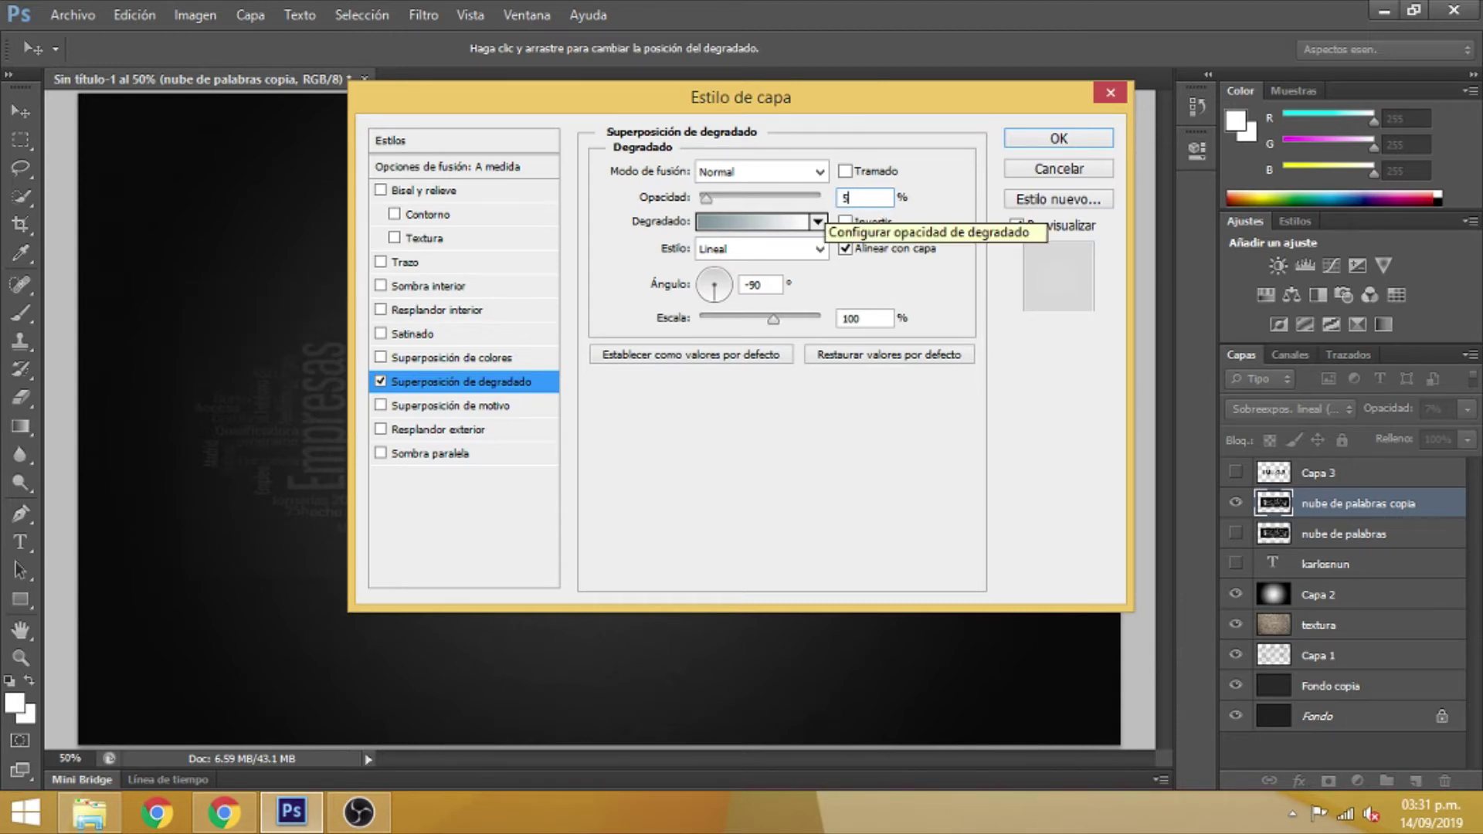
{"action": "left_click_drag", "start_coordinate": [854, 199], "coordinate": [825, 214]}
{"action": "type", "text": "3"}
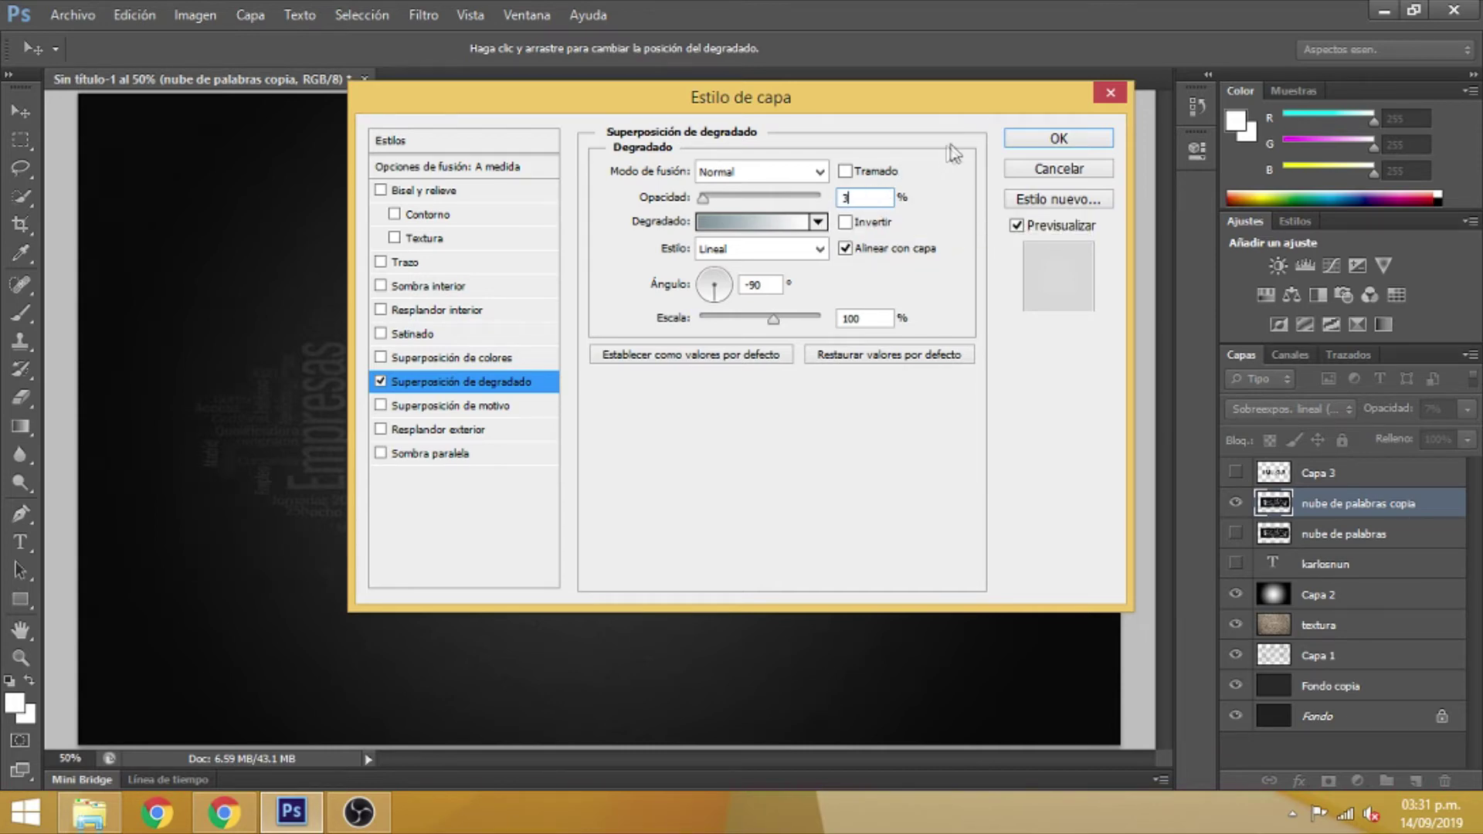
{"action": "left_click", "coordinate": [1037, 141]}
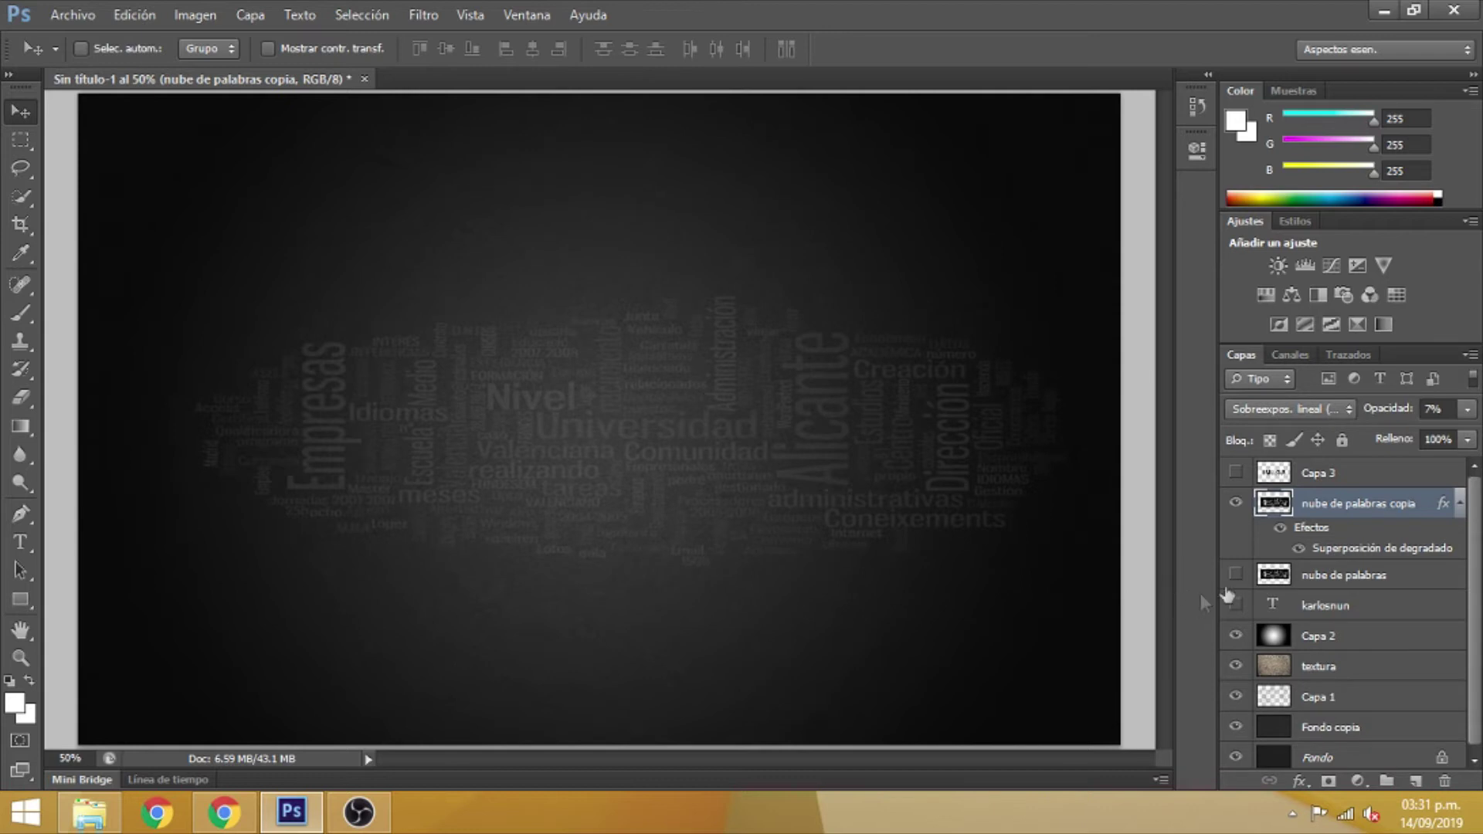
Make the nube de palabras, Capa 3 and text layers visible again
{"action": "left_click", "coordinate": [1235, 575]}
{"action": "left_click", "coordinate": [1315, 576]}
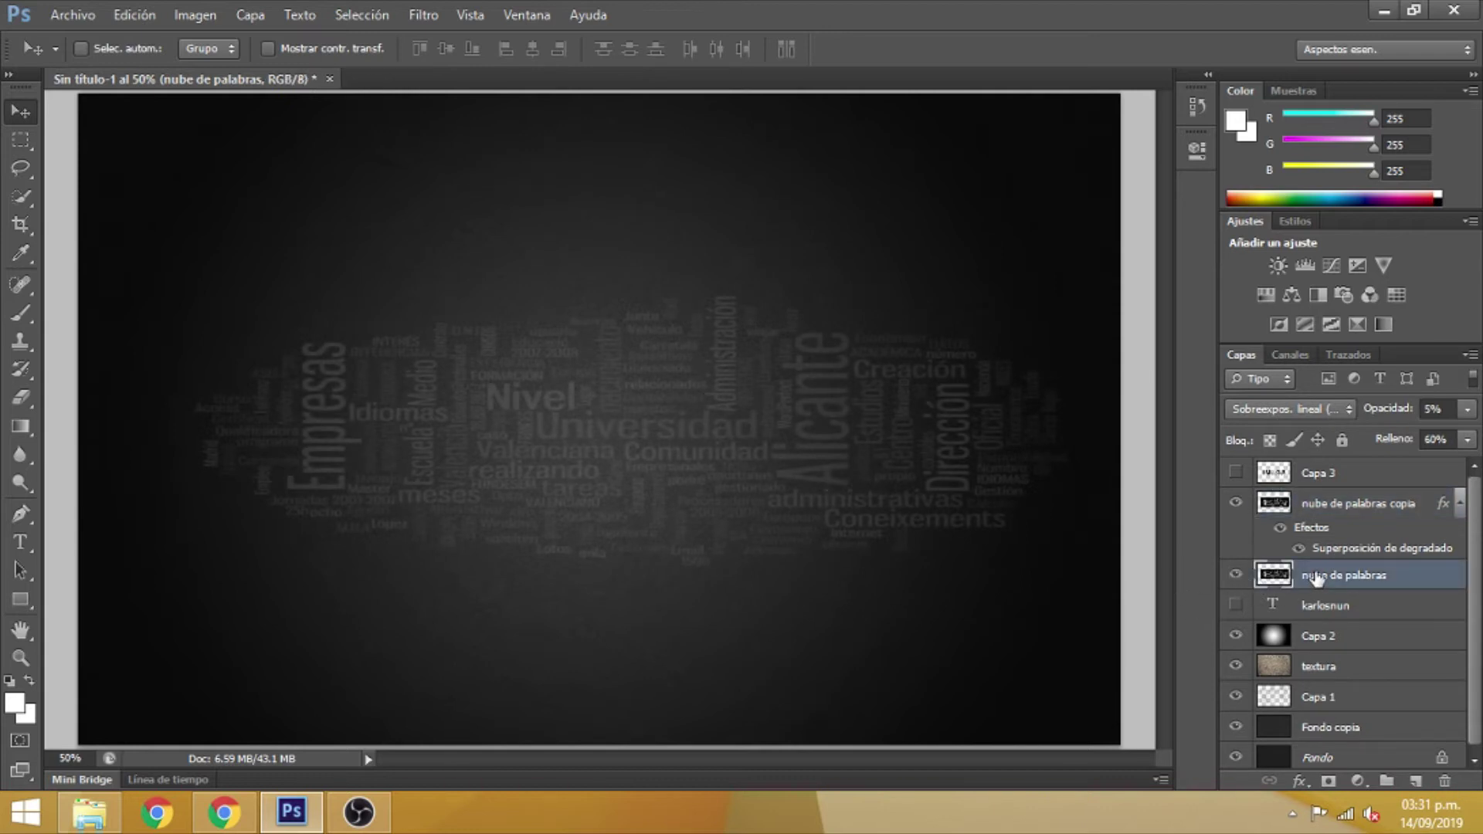
{"action": "left_click", "coordinate": [1235, 472]}
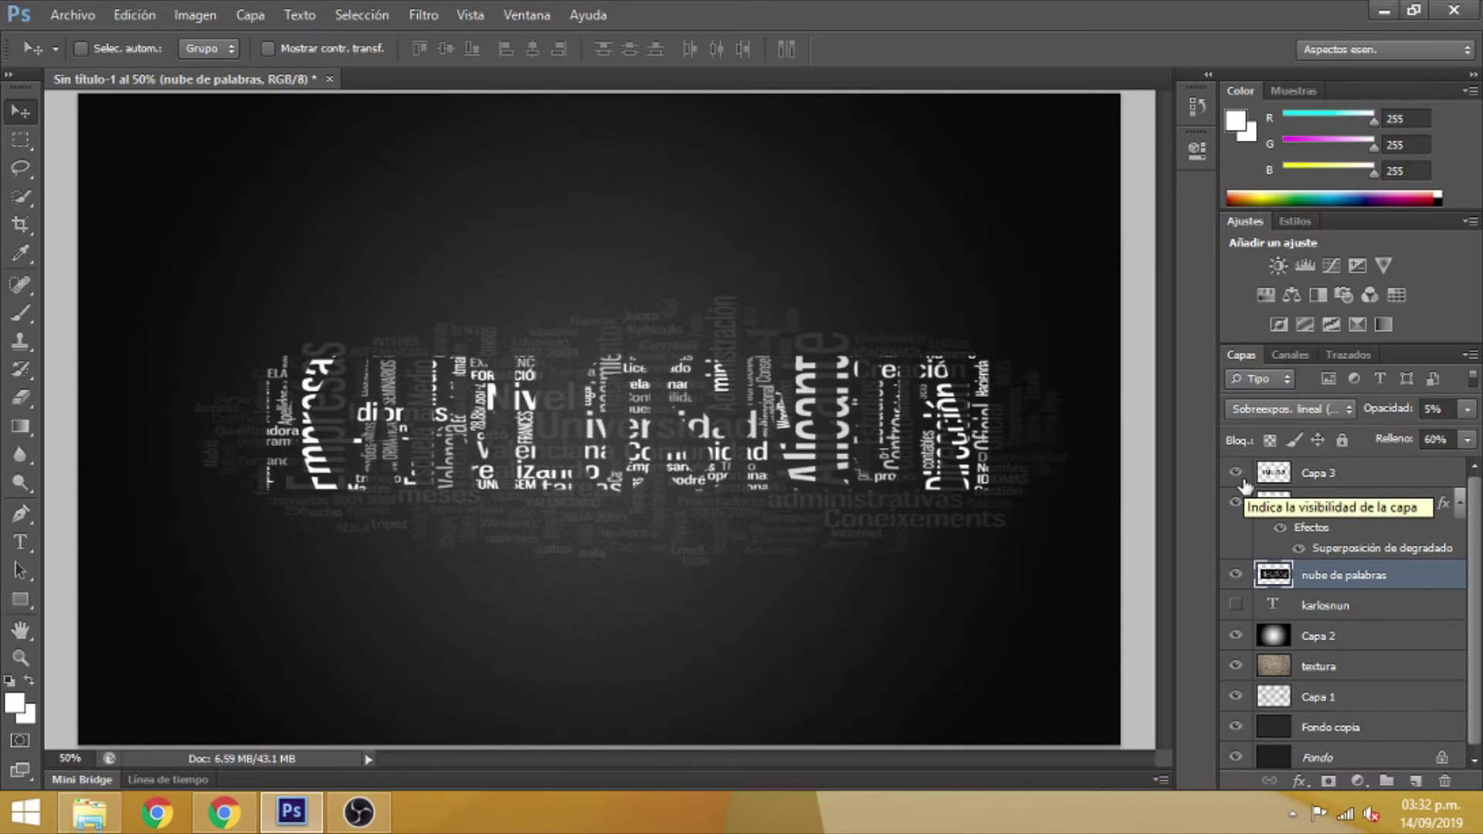
{"action": "left_click", "coordinate": [1235, 604]}
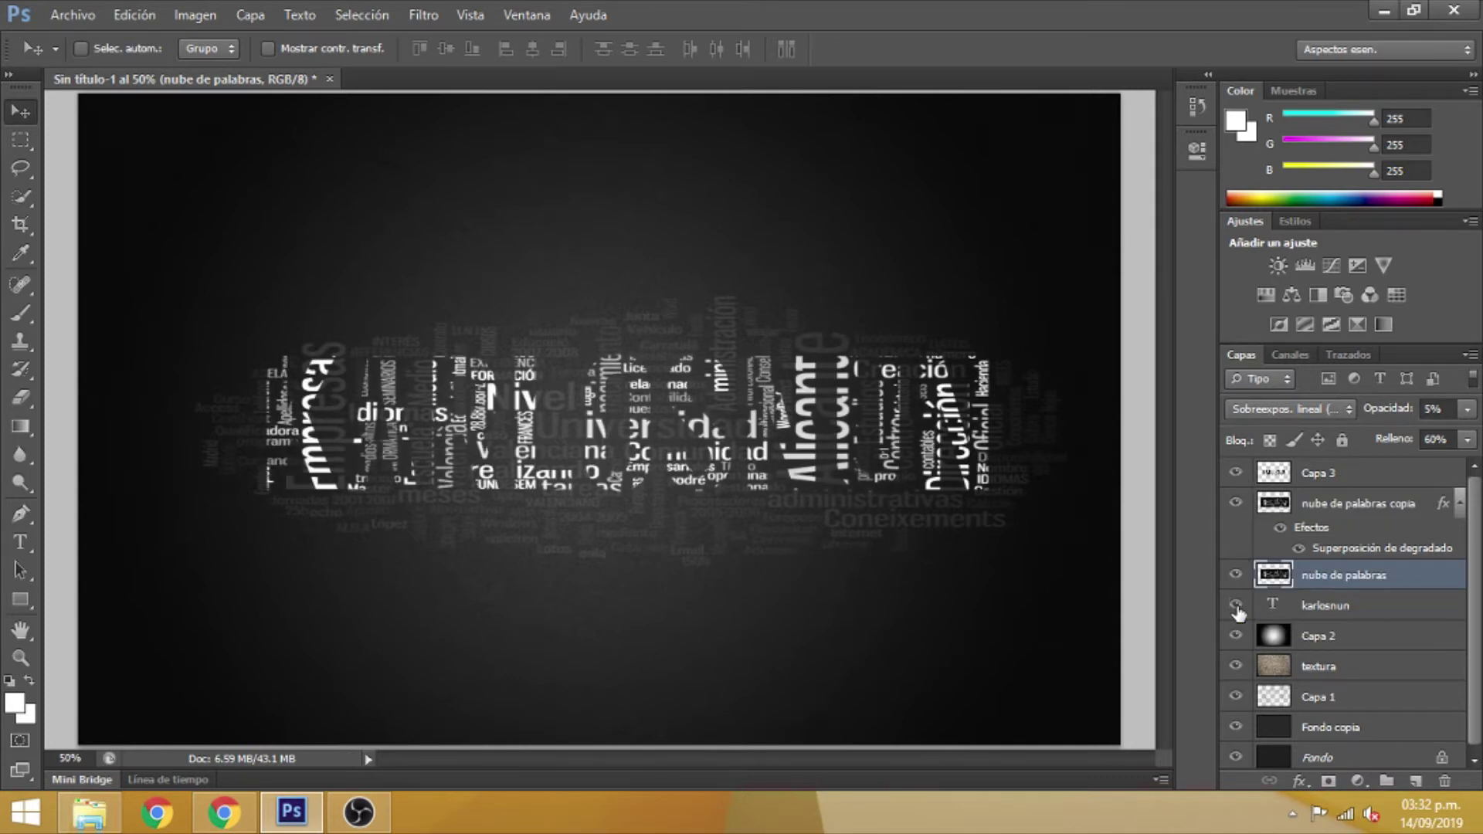
Reduce the text layer's opacity to 5%
{"action": "left_click", "coordinate": [1297, 612]}
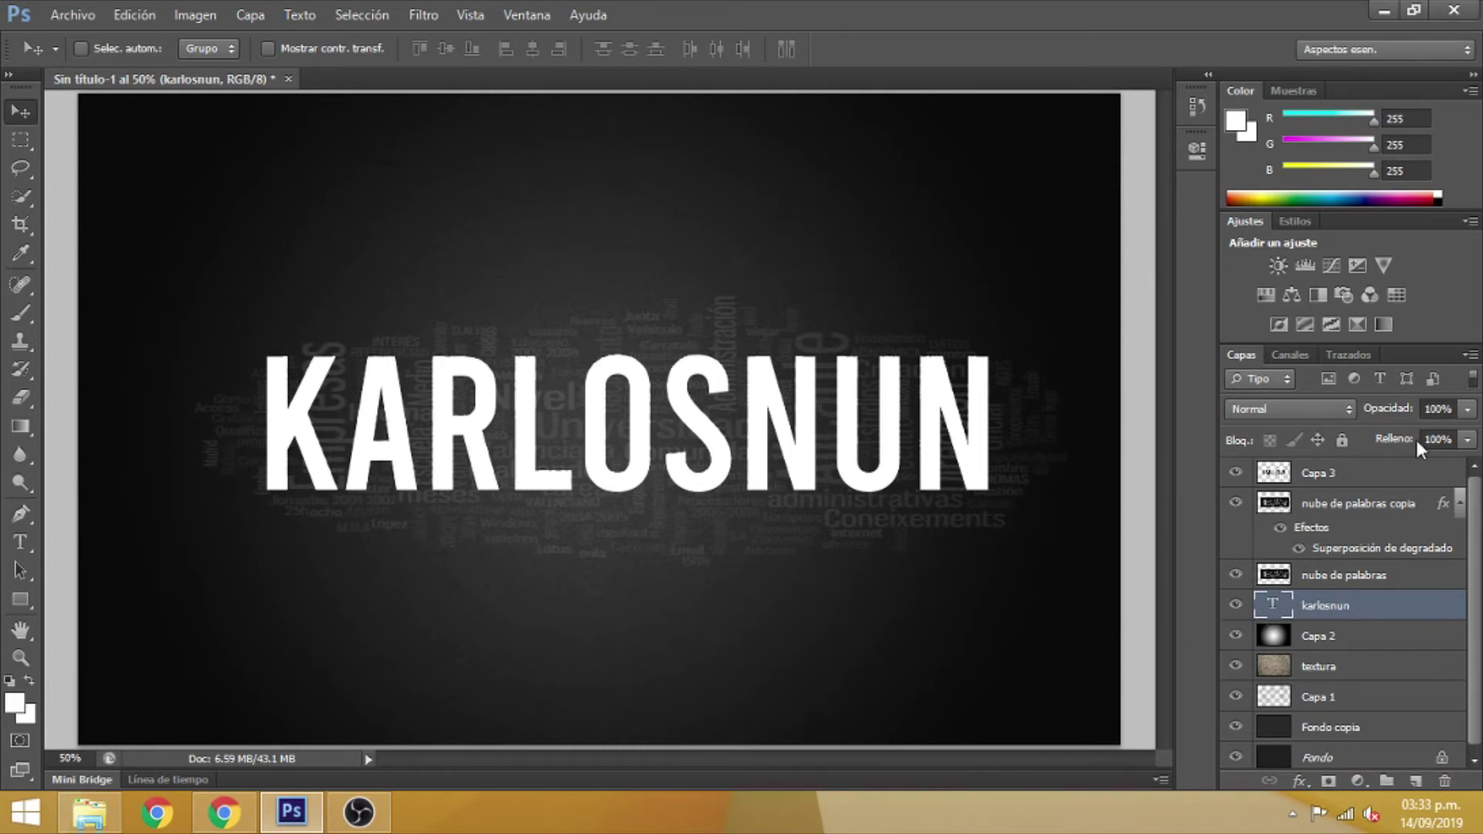
{"action": "left_click", "coordinate": [1437, 408]}
{"action": "left_click", "coordinate": [1411, 415]}
{"action": "type", "text": "5"}
{"action": "key", "text": "Return"}
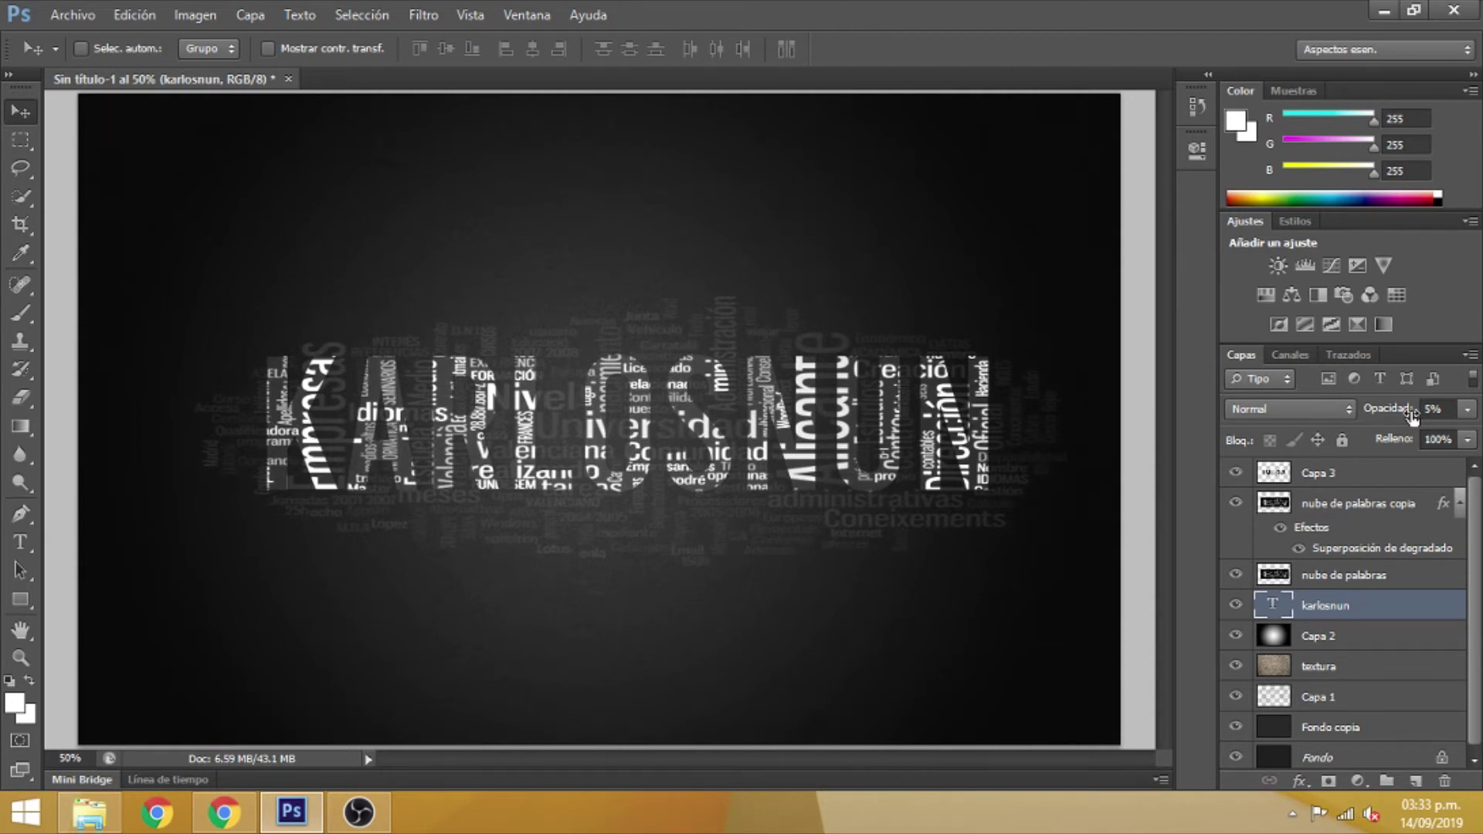
Set Capa 3's blend mode to Exclusión and its opacity to 90%
{"action": "left_click", "coordinate": [1346, 474]}
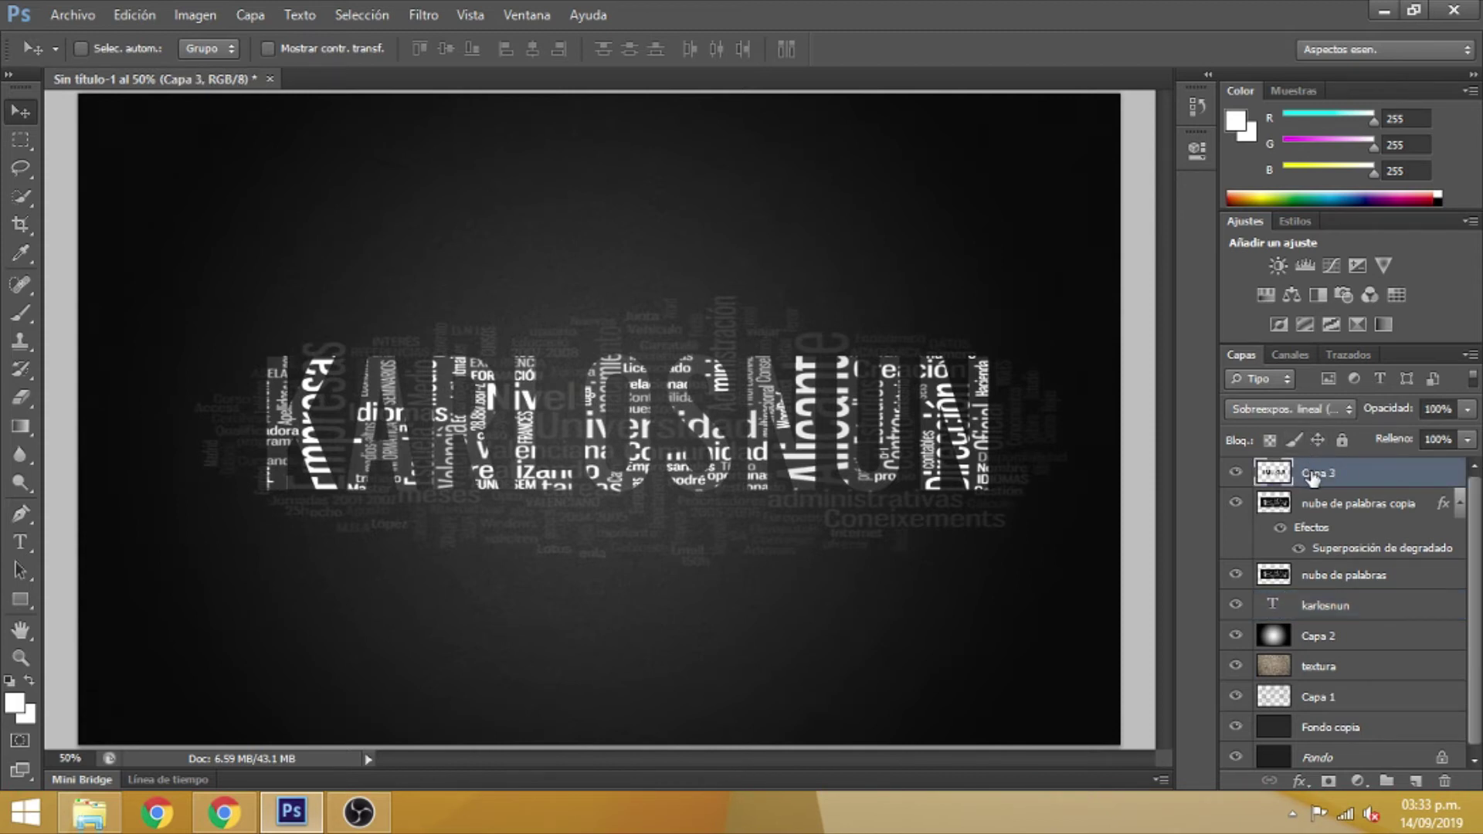
{"action": "left_click", "coordinate": [1308, 418]}
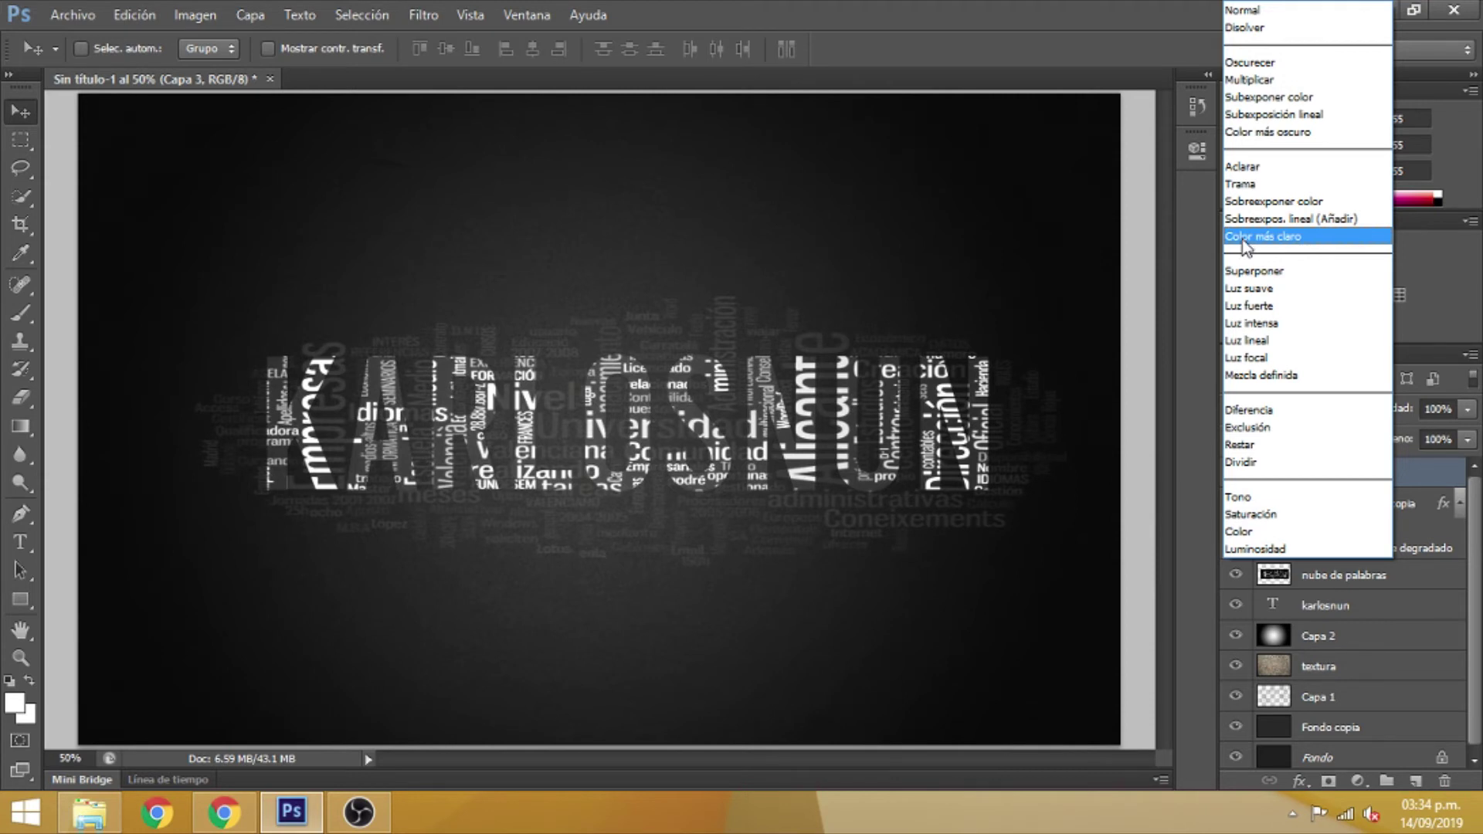
{"action": "left_click", "coordinate": [1243, 426]}
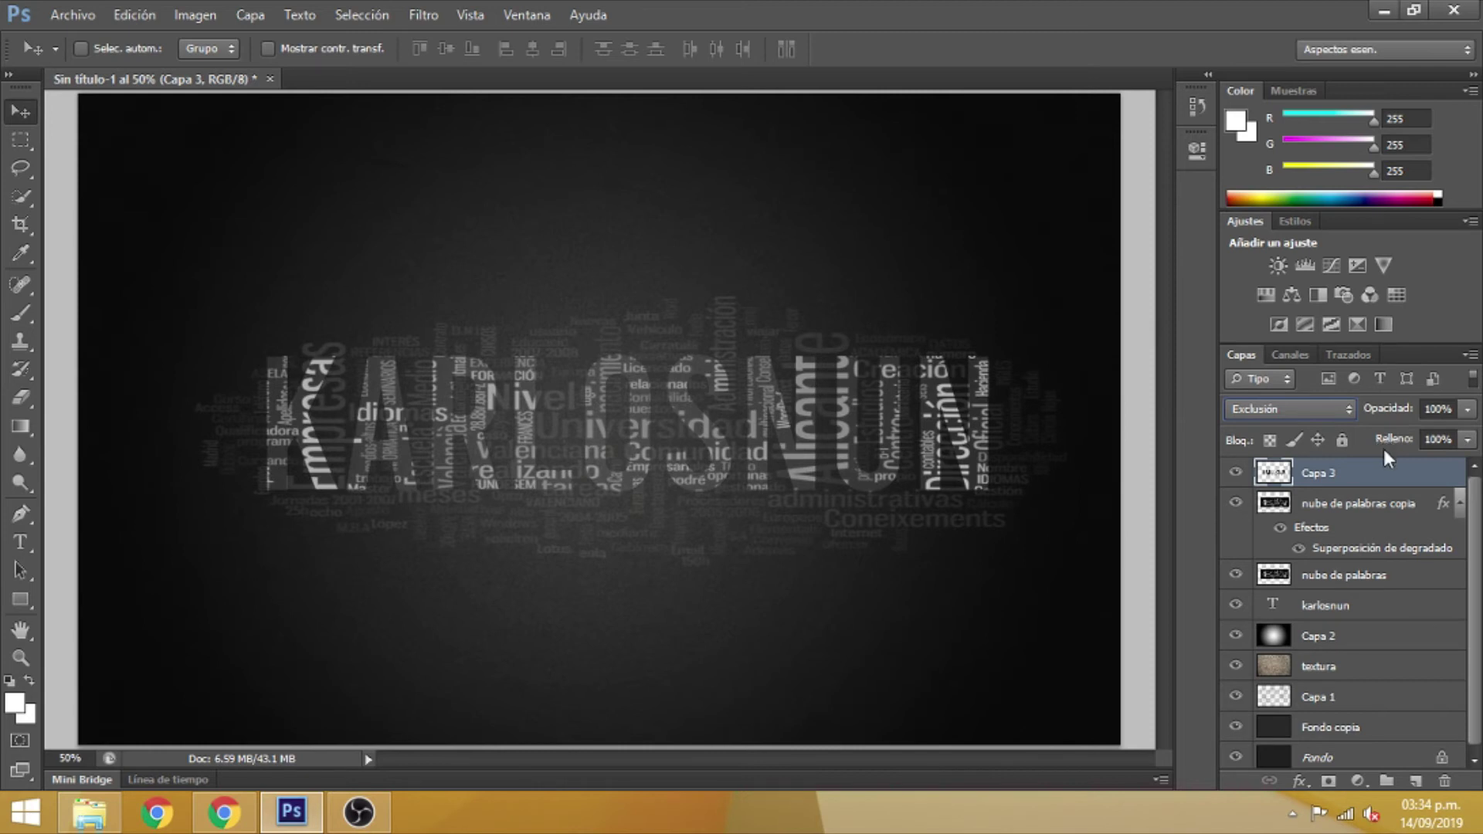
{"action": "left_click", "coordinate": [1445, 410]}
{"action": "type", "text": "90"}
{"action": "key", "text": "Return"}
Rasterize the text layer and apply a Gaussian blur with a 1.0-pixel radius to it
{"action": "left_click", "coordinate": [1357, 608]}
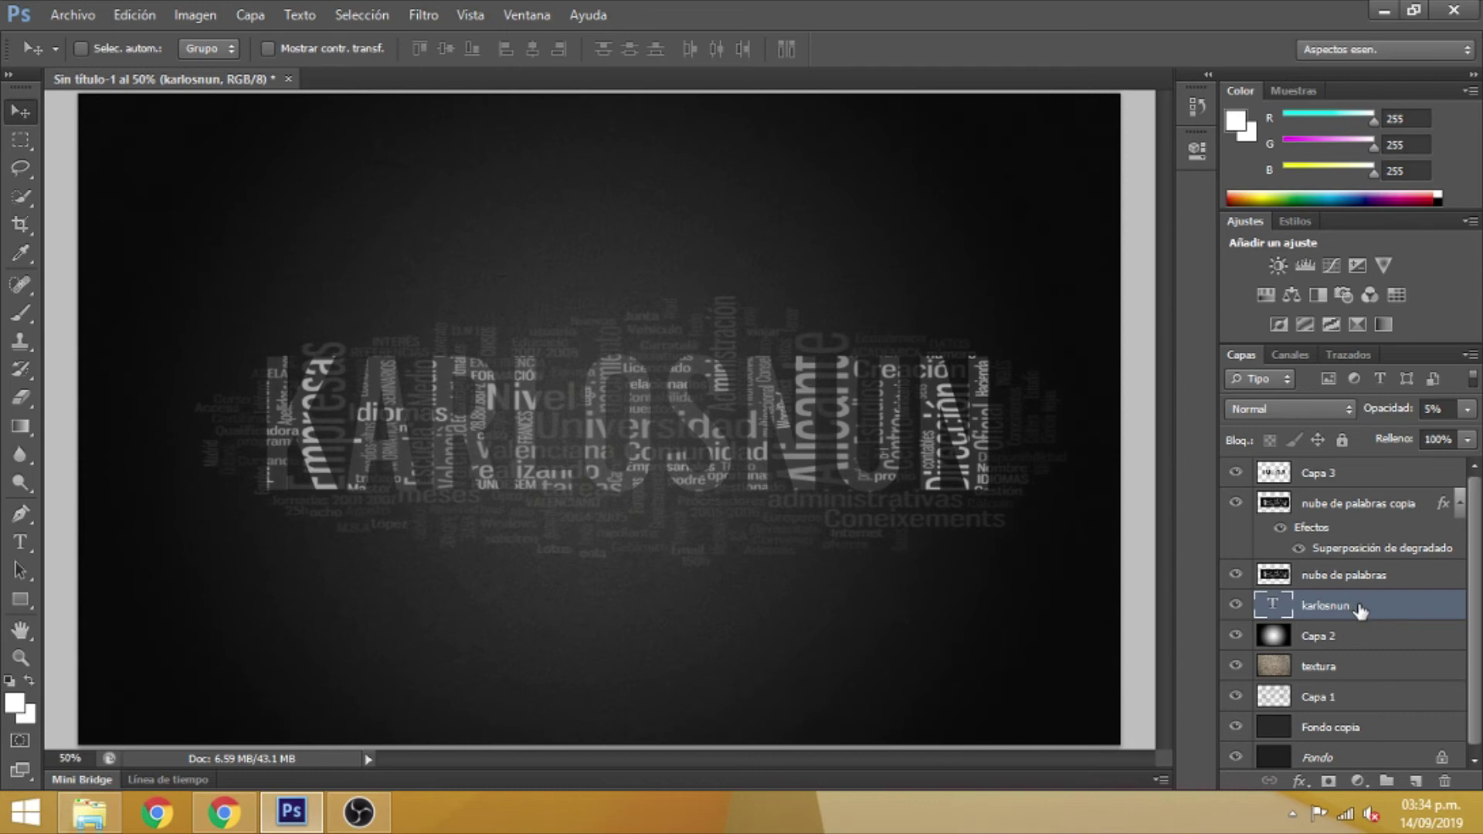
{"action": "right_click", "coordinate": [1359, 607]}
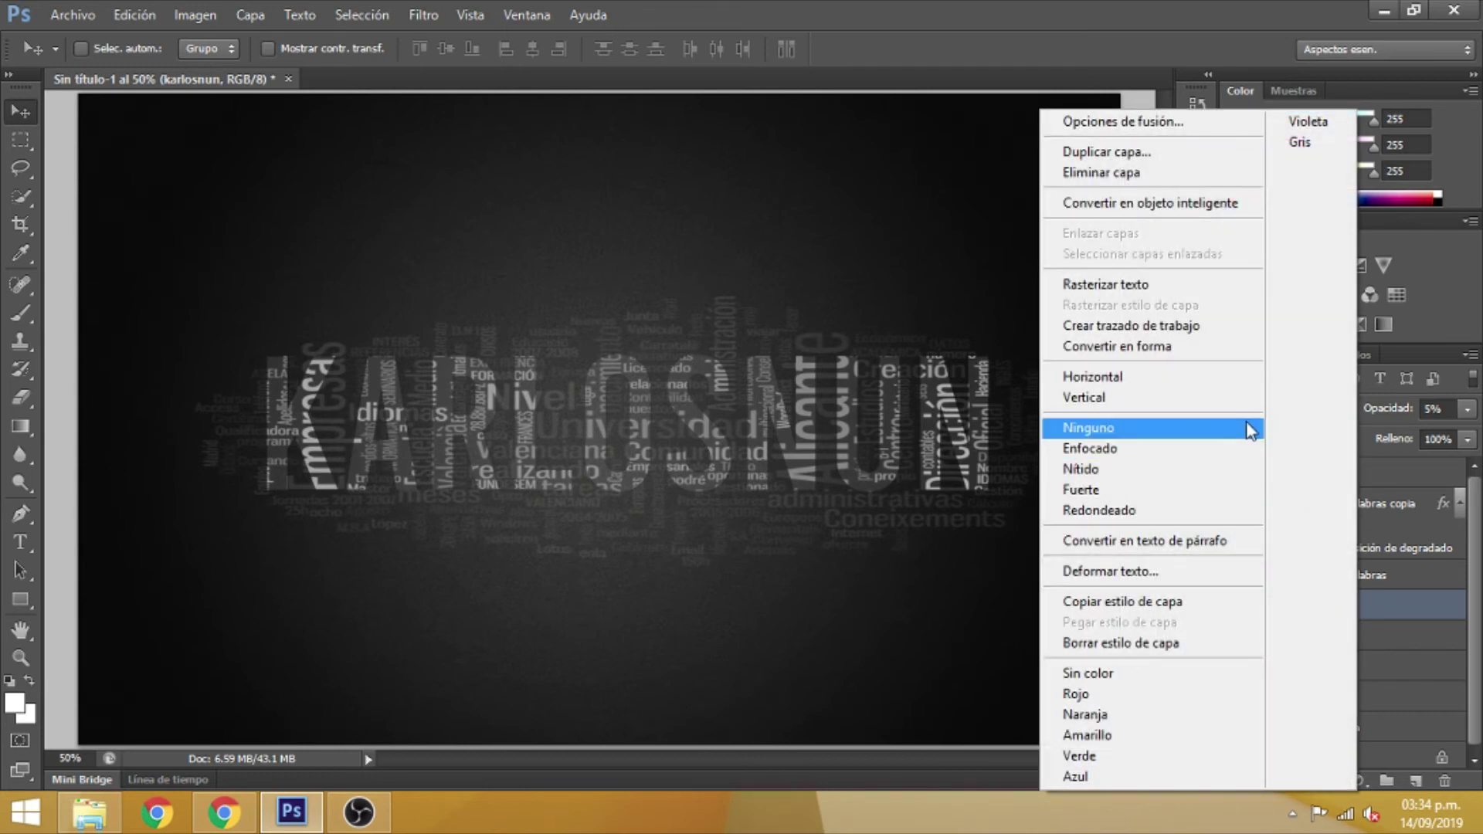
{"action": "right_click", "coordinate": [1374, 599]}
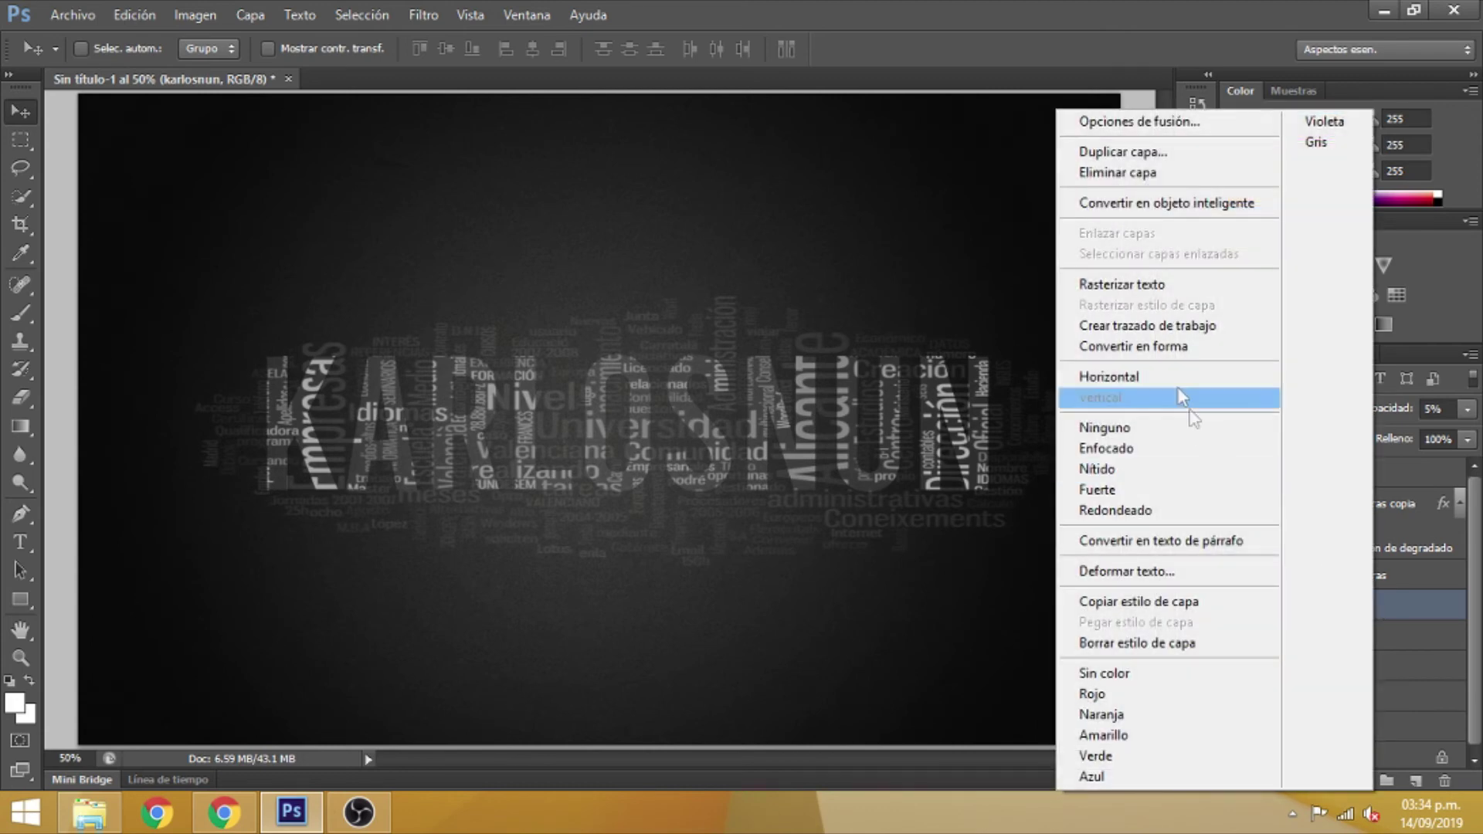
{"action": "left_click", "coordinate": [1153, 286]}
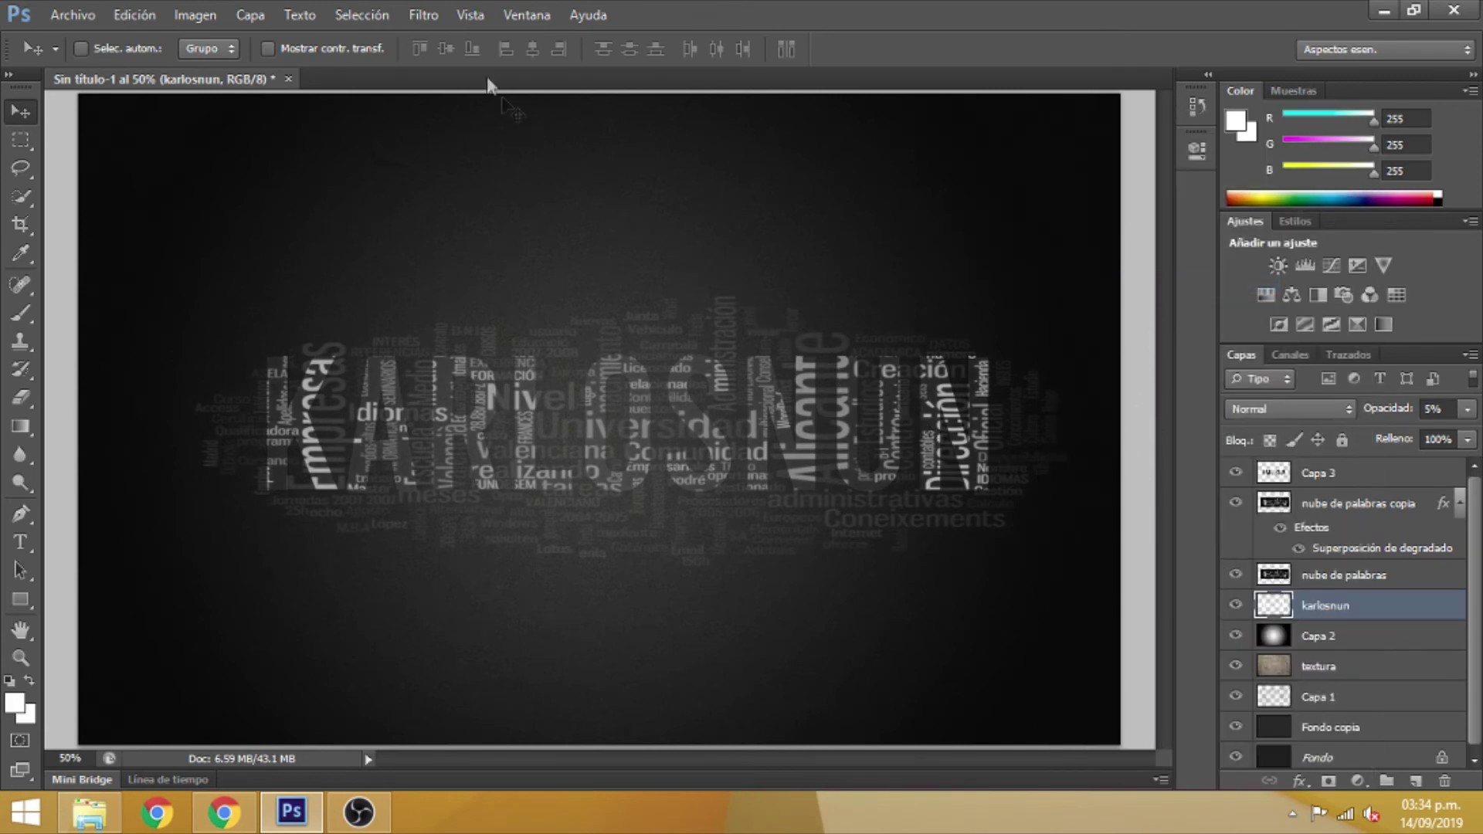
{"action": "left_click", "coordinate": [423, 15]}
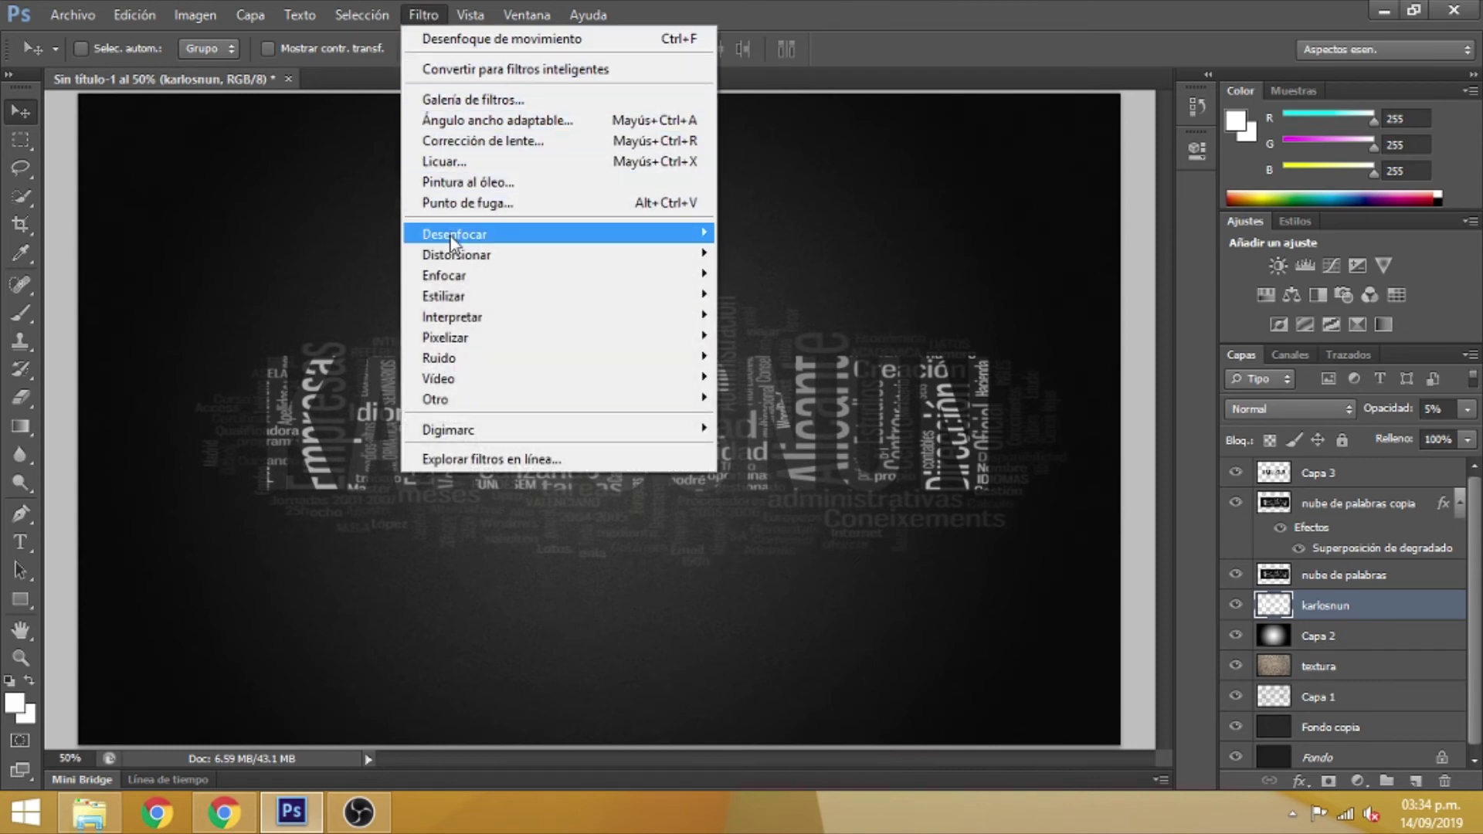
{"action": "mouse_move", "coordinate": [498, 234]}
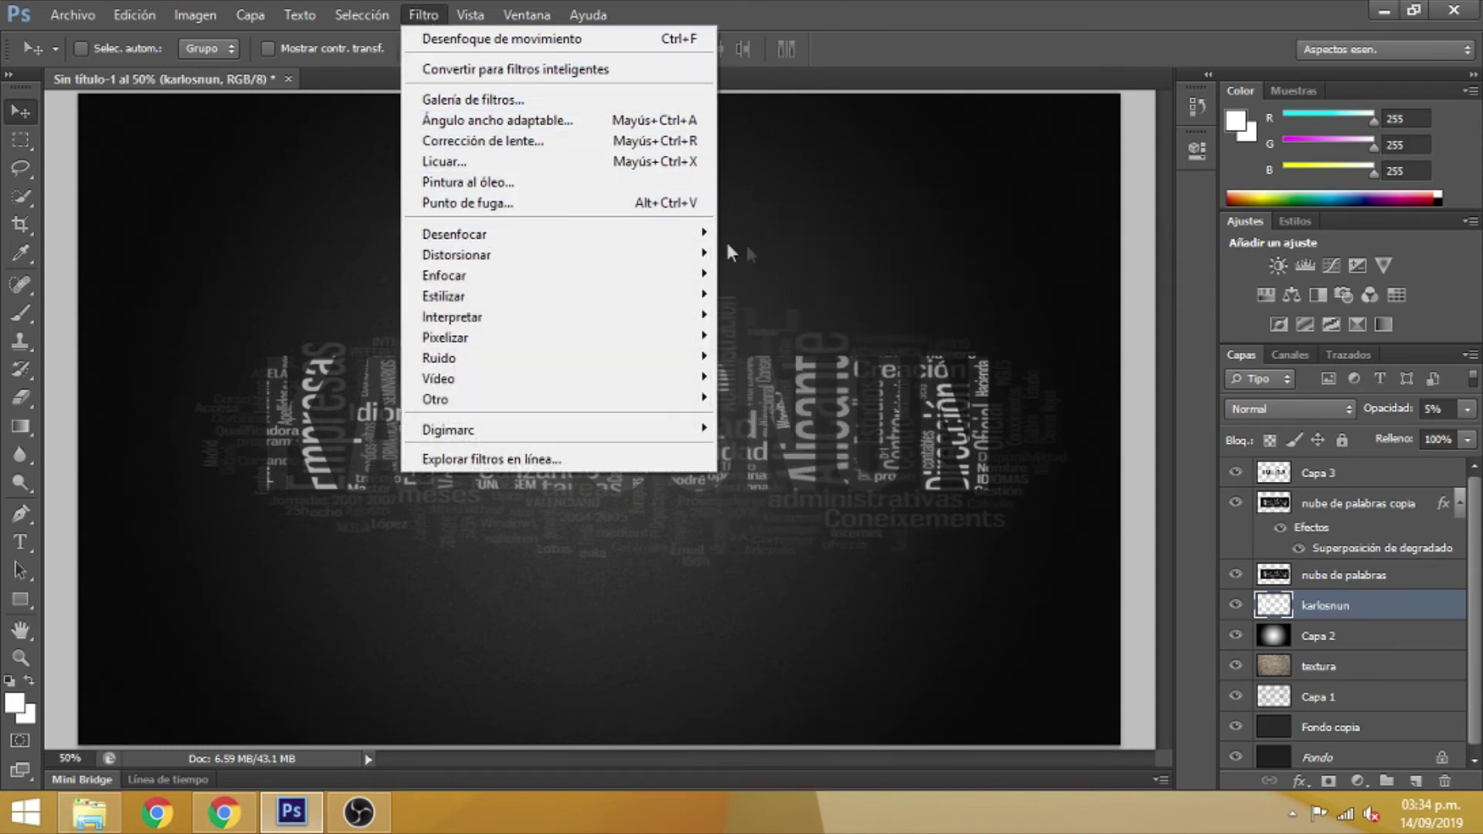
{"action": "left_click", "coordinate": [823, 450]}
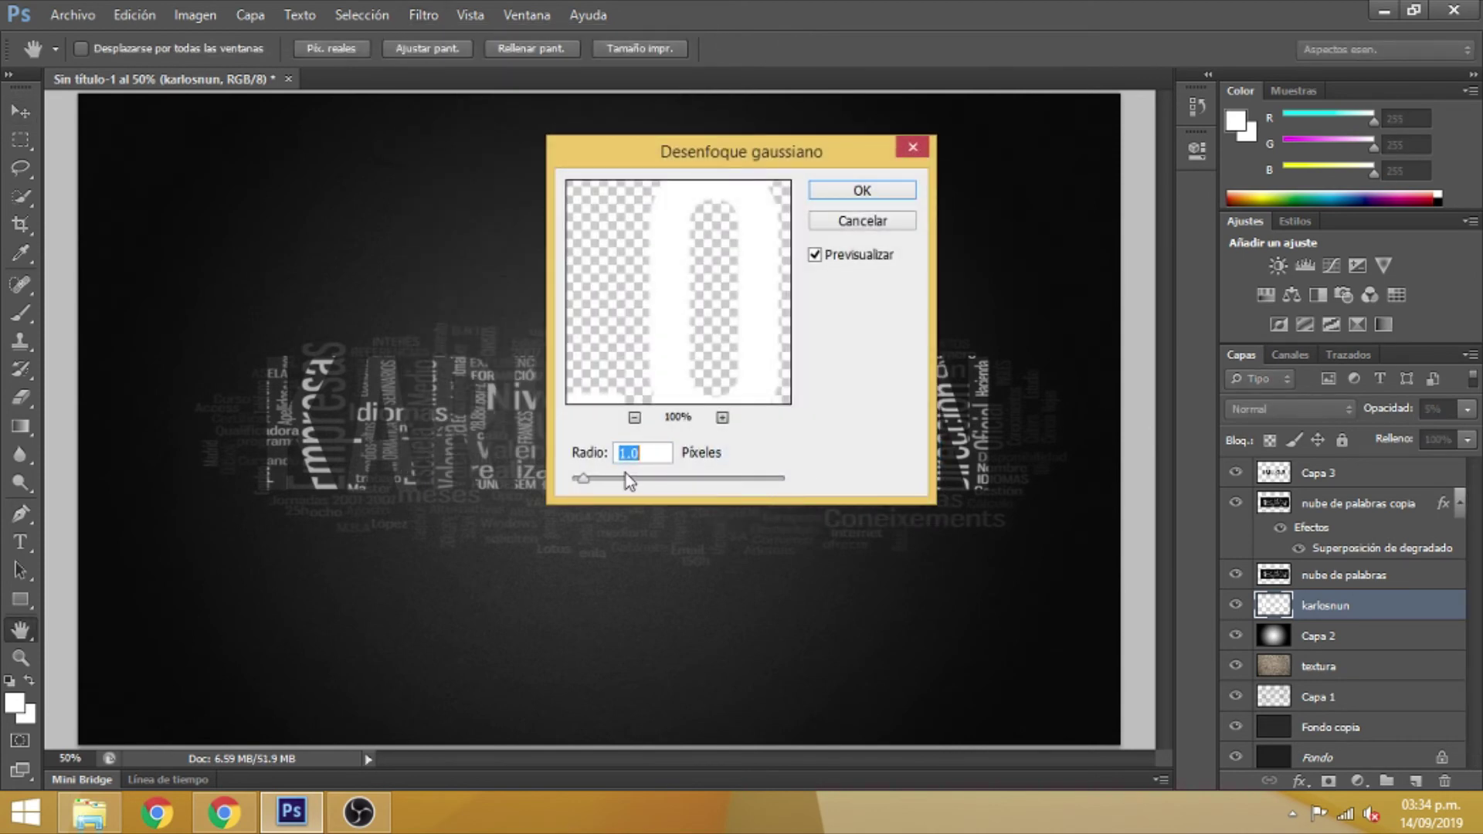
{"action": "left_click", "coordinate": [842, 193]}
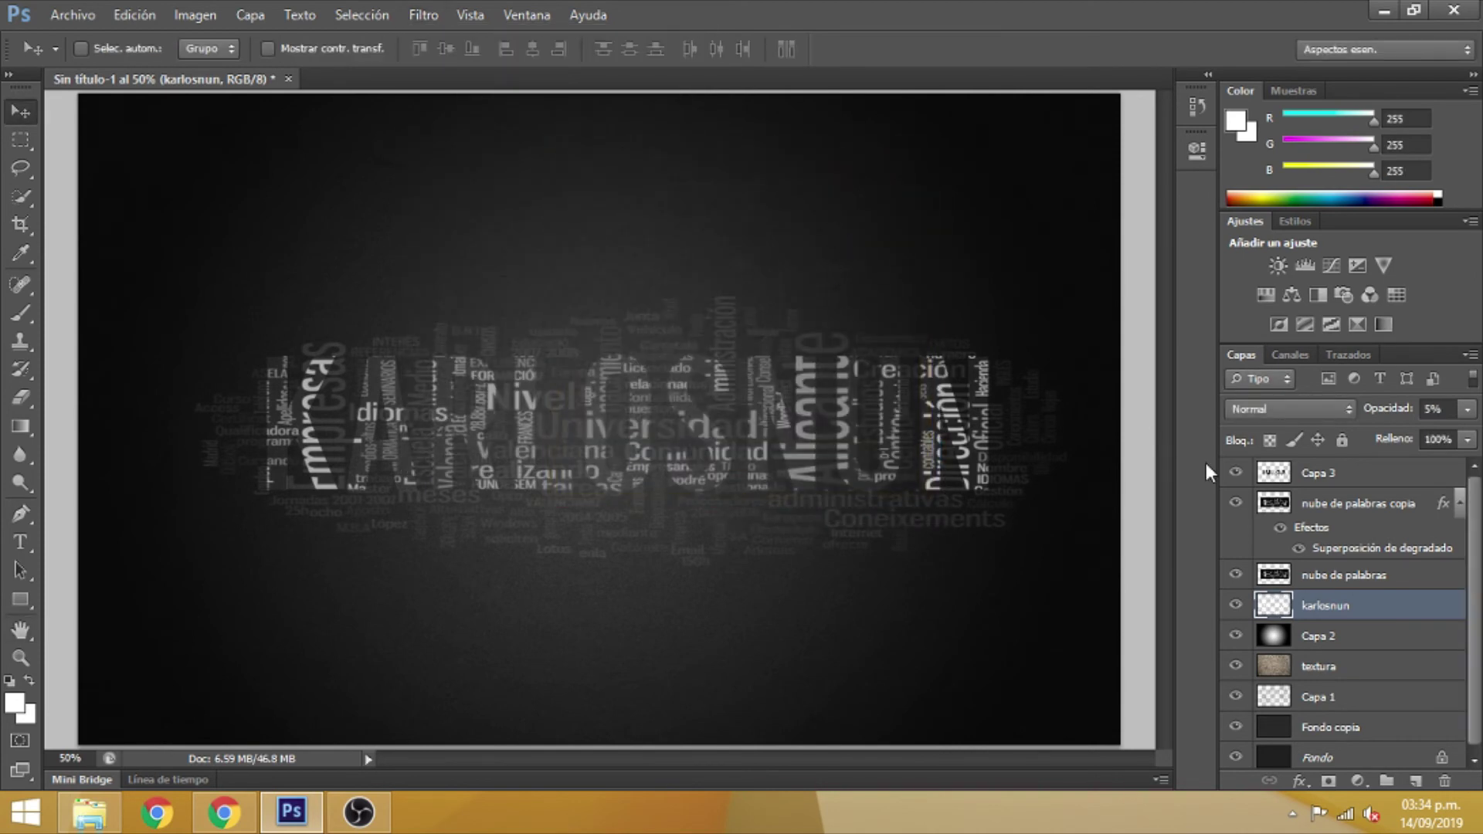
Apply a Gaussian blur with a 1.0-pixel radius to Capa 3
{"action": "left_click", "coordinate": [1329, 477]}
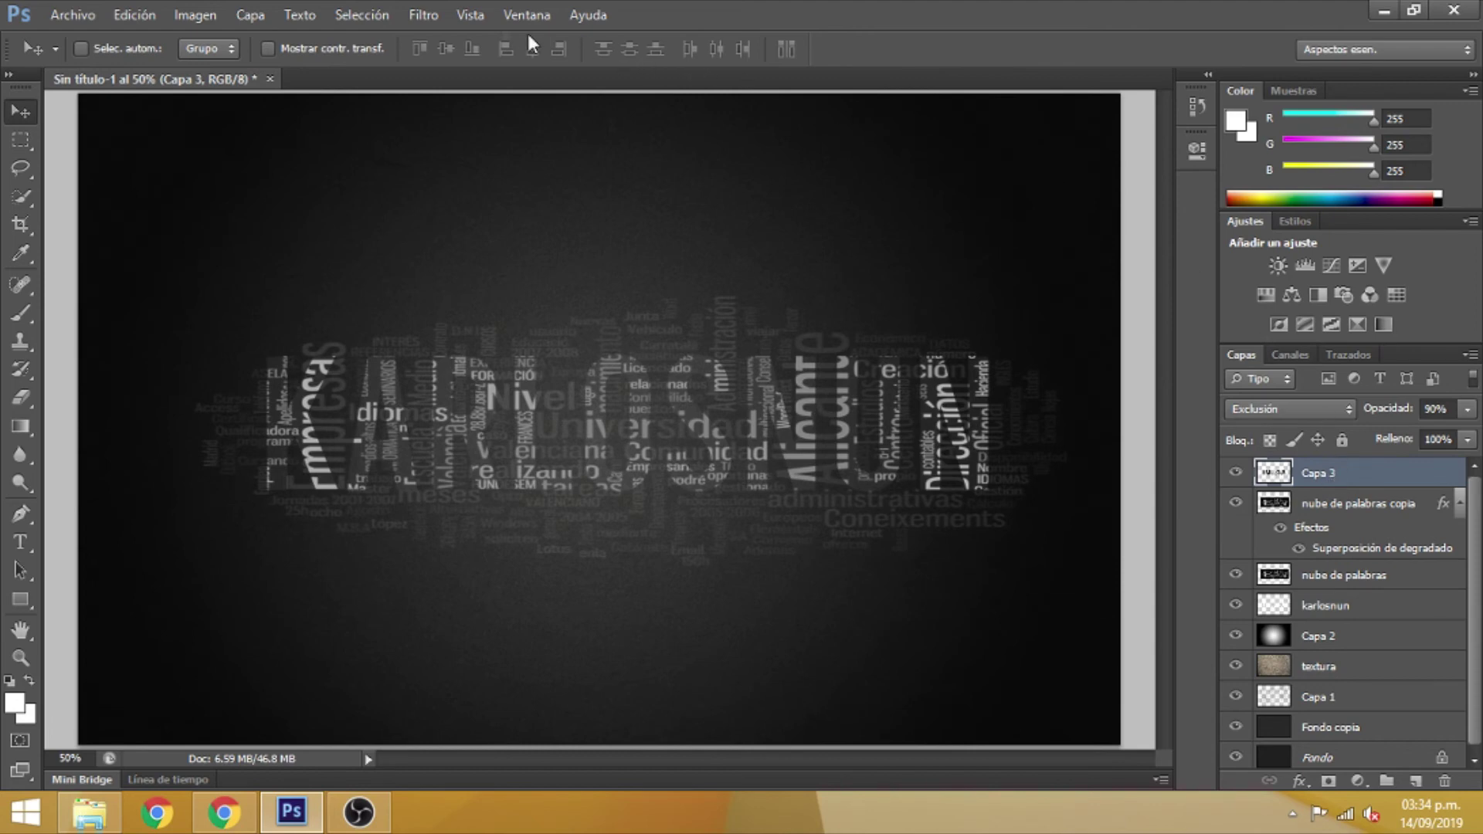
{"action": "left_click", "coordinate": [429, 17]}
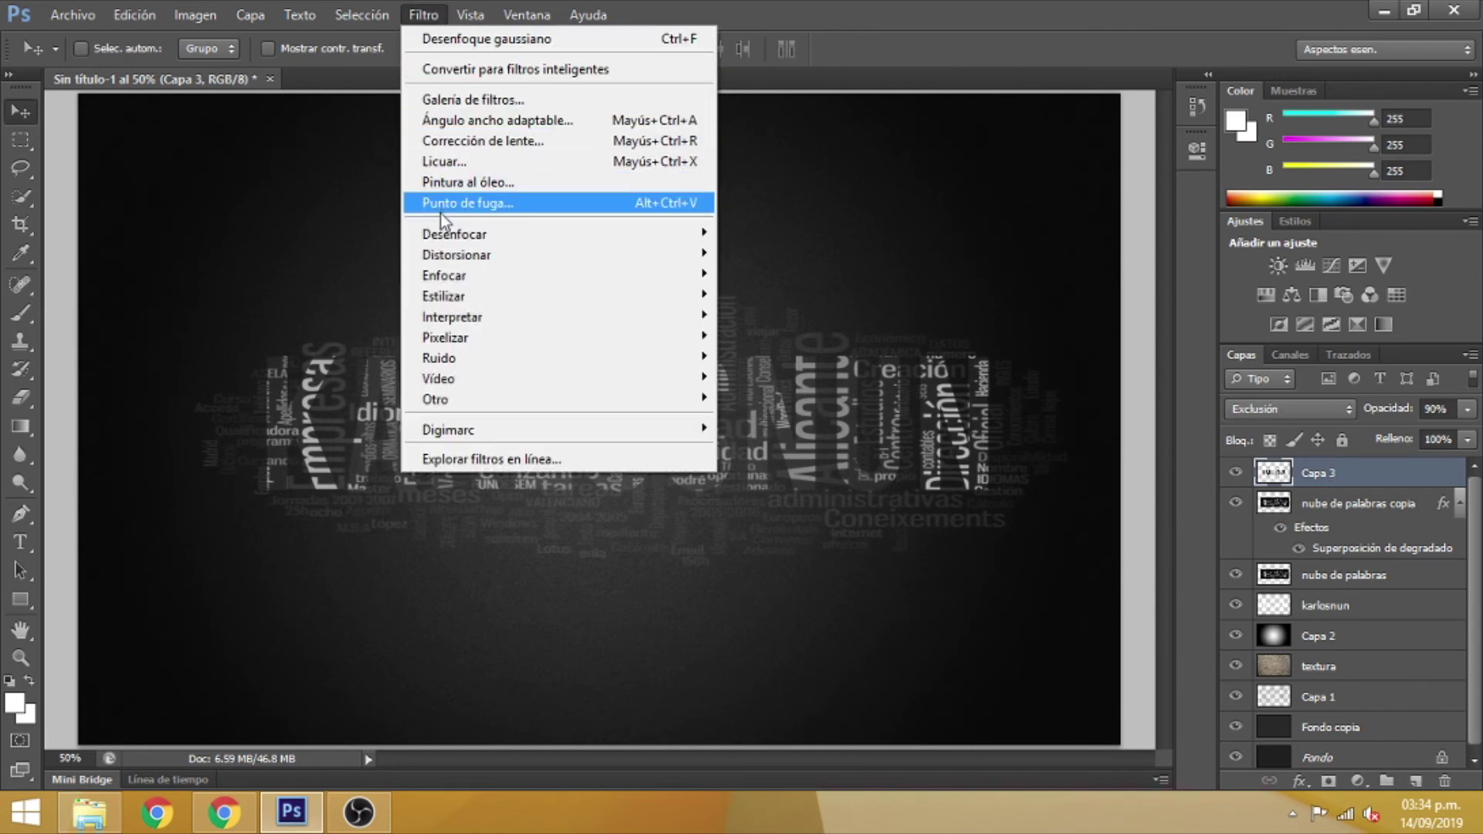
{"action": "mouse_move", "coordinate": [448, 236]}
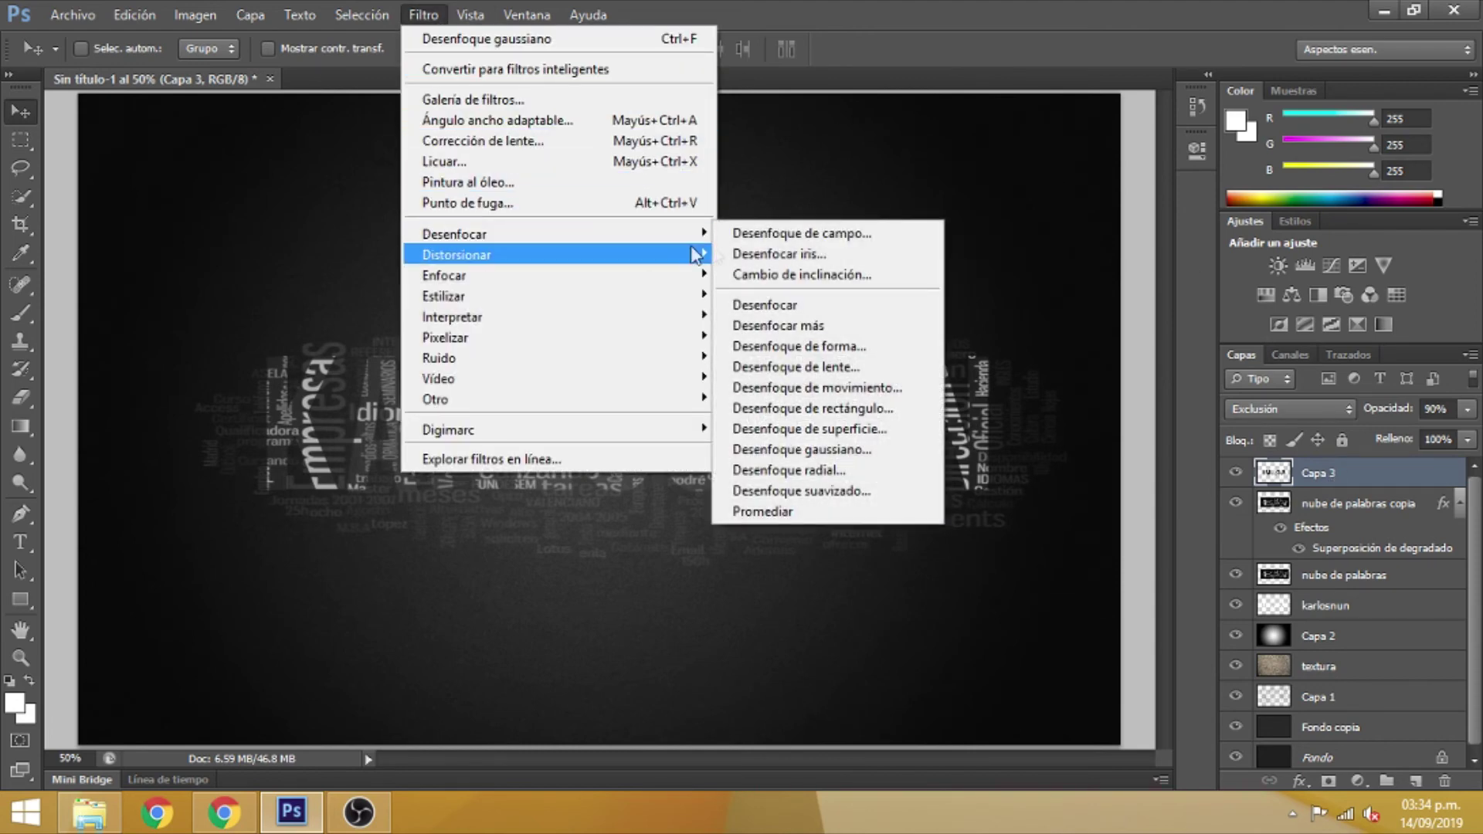
{"action": "left_click", "coordinate": [793, 450]}
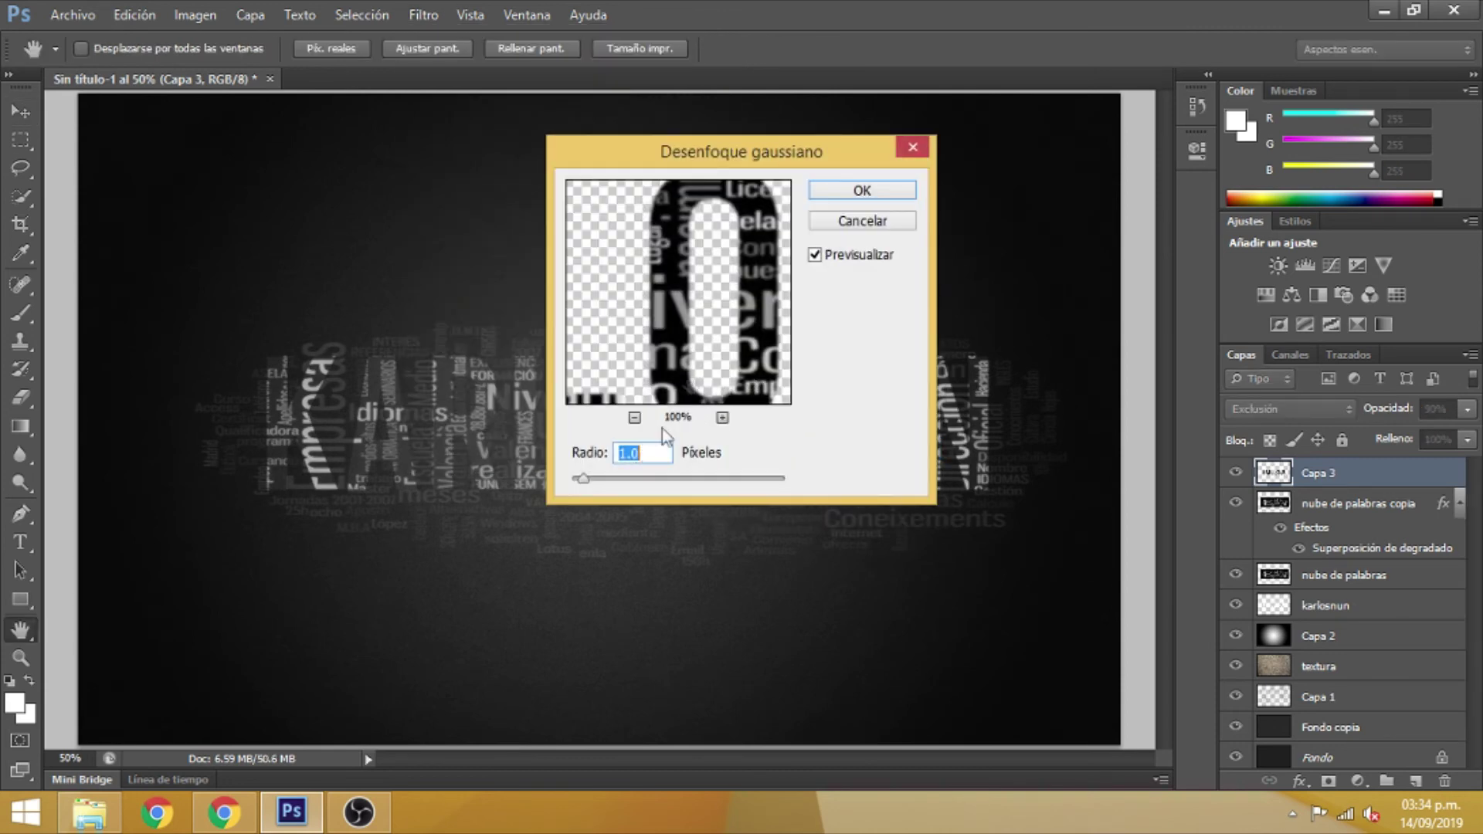
{"action": "left_click", "coordinate": [847, 195]}
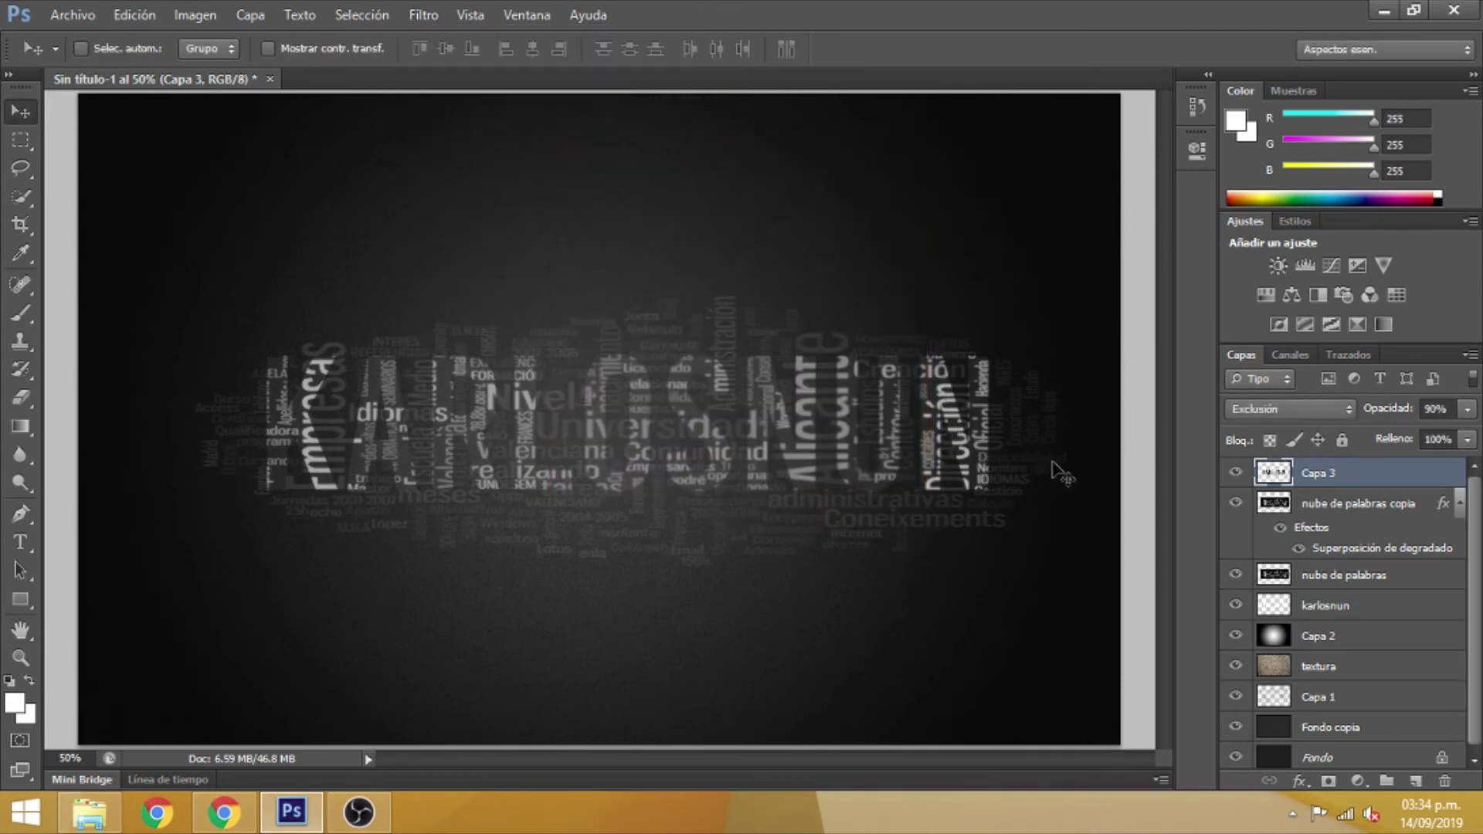
{"action": "key", "text": "ctrl+plus"}
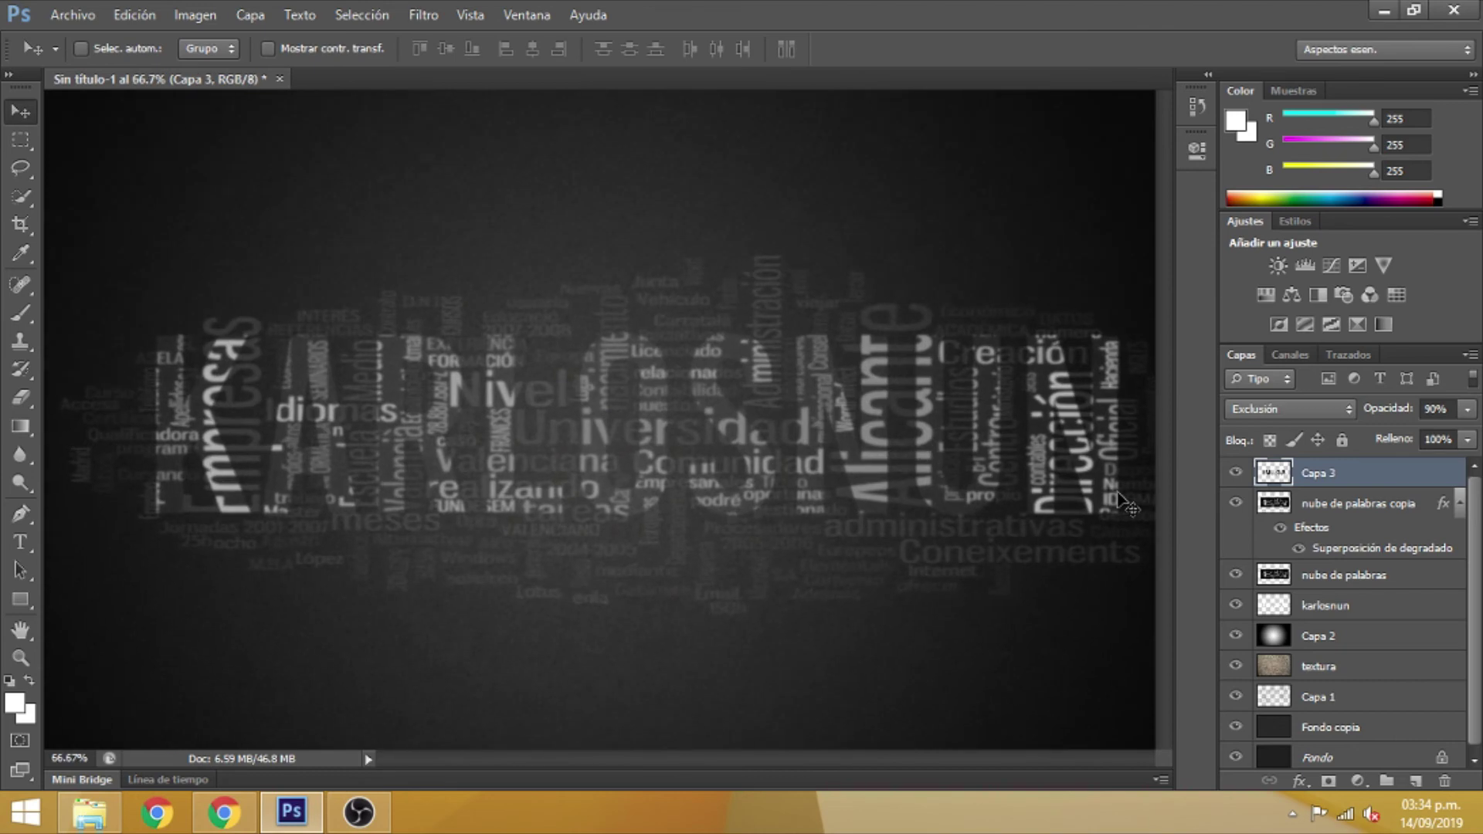
{"action": "key", "text": "ctrl+plus"}
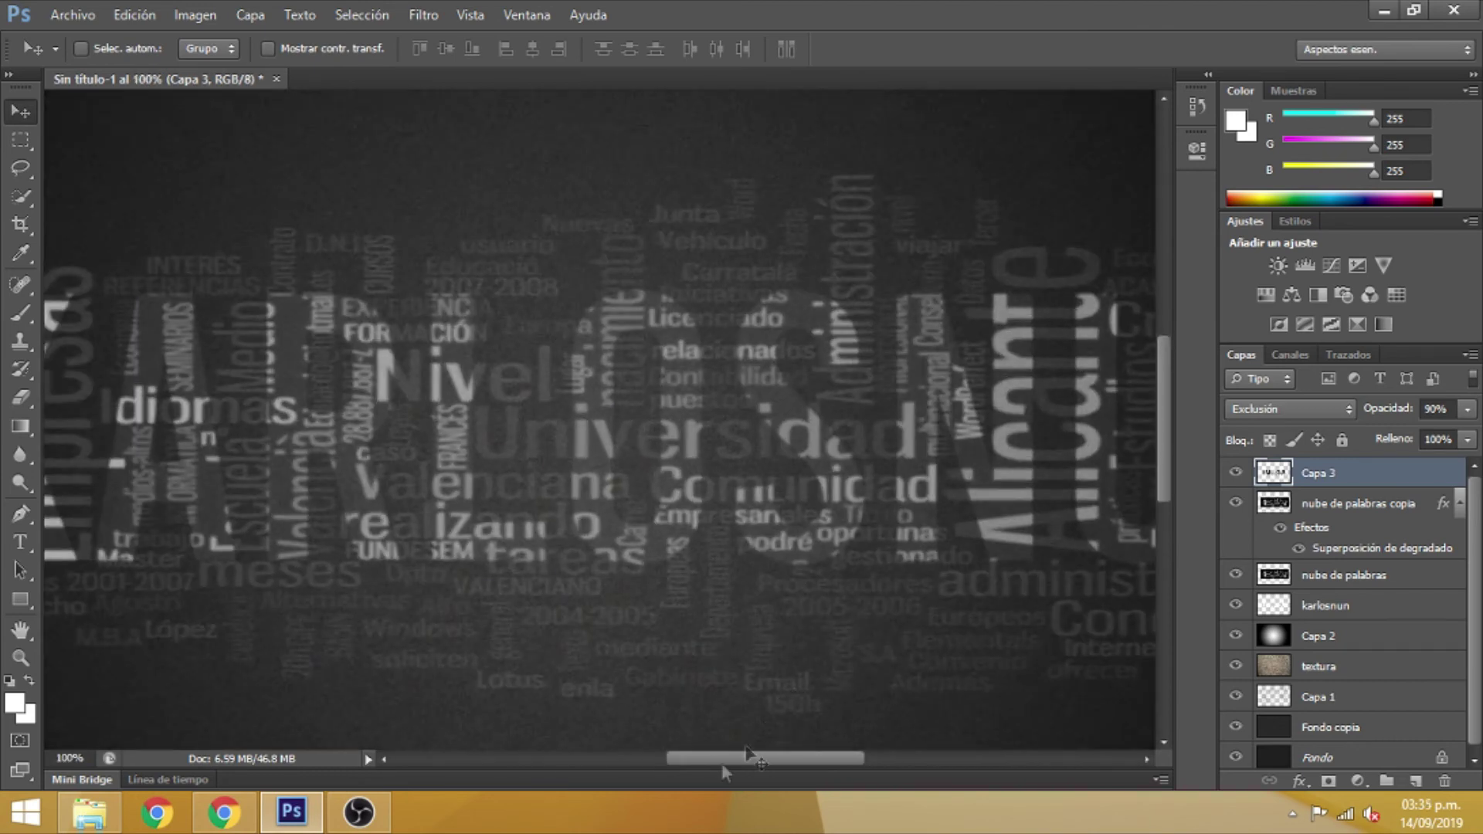
{"action": "left_click_drag", "start_coordinate": [736, 757], "coordinate": [784, 754]}
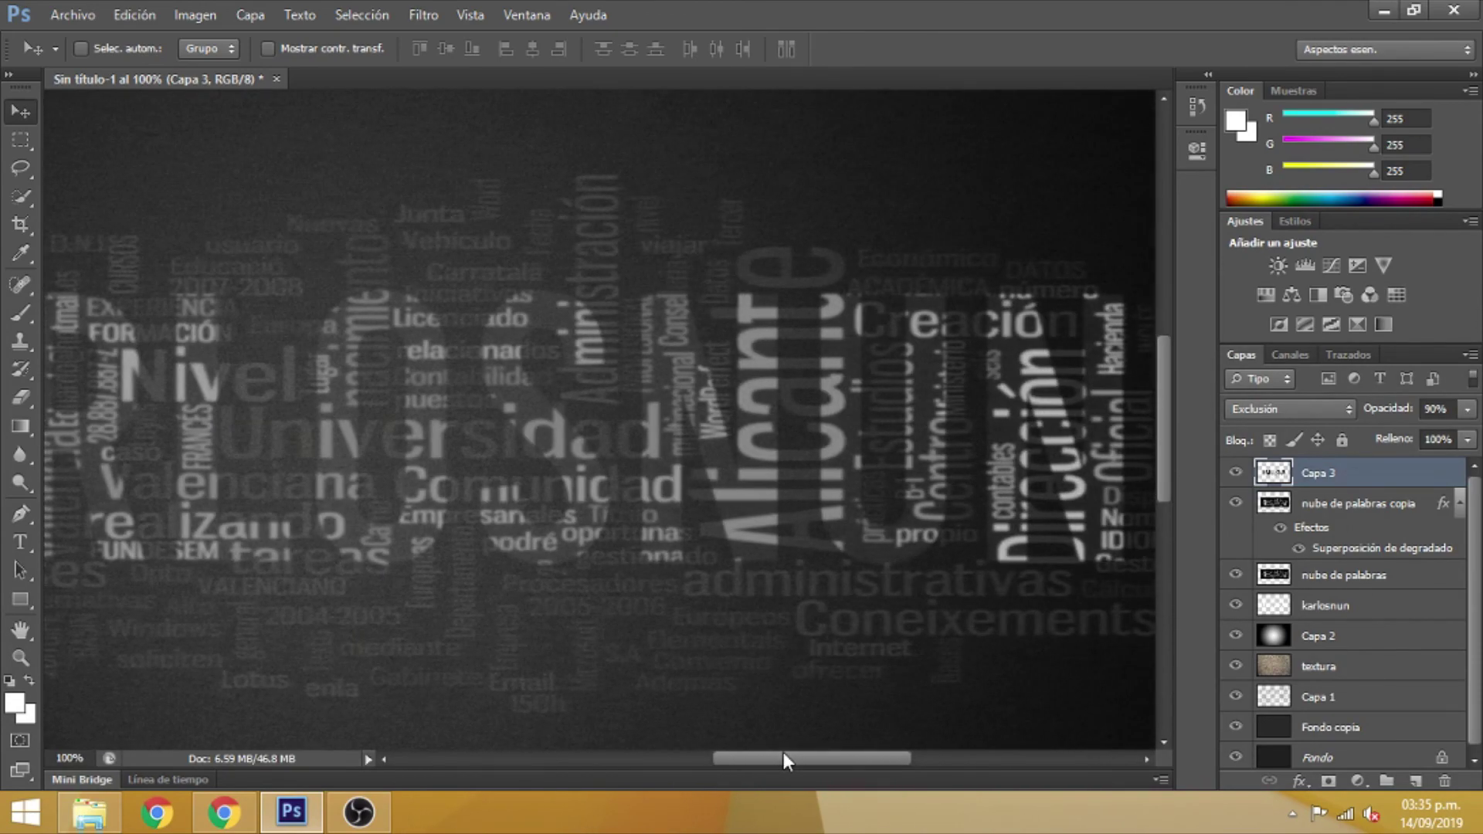
{"action": "key", "text": "ctrl+minus"}
{"action": "key", "text": "ctrl+minus"}
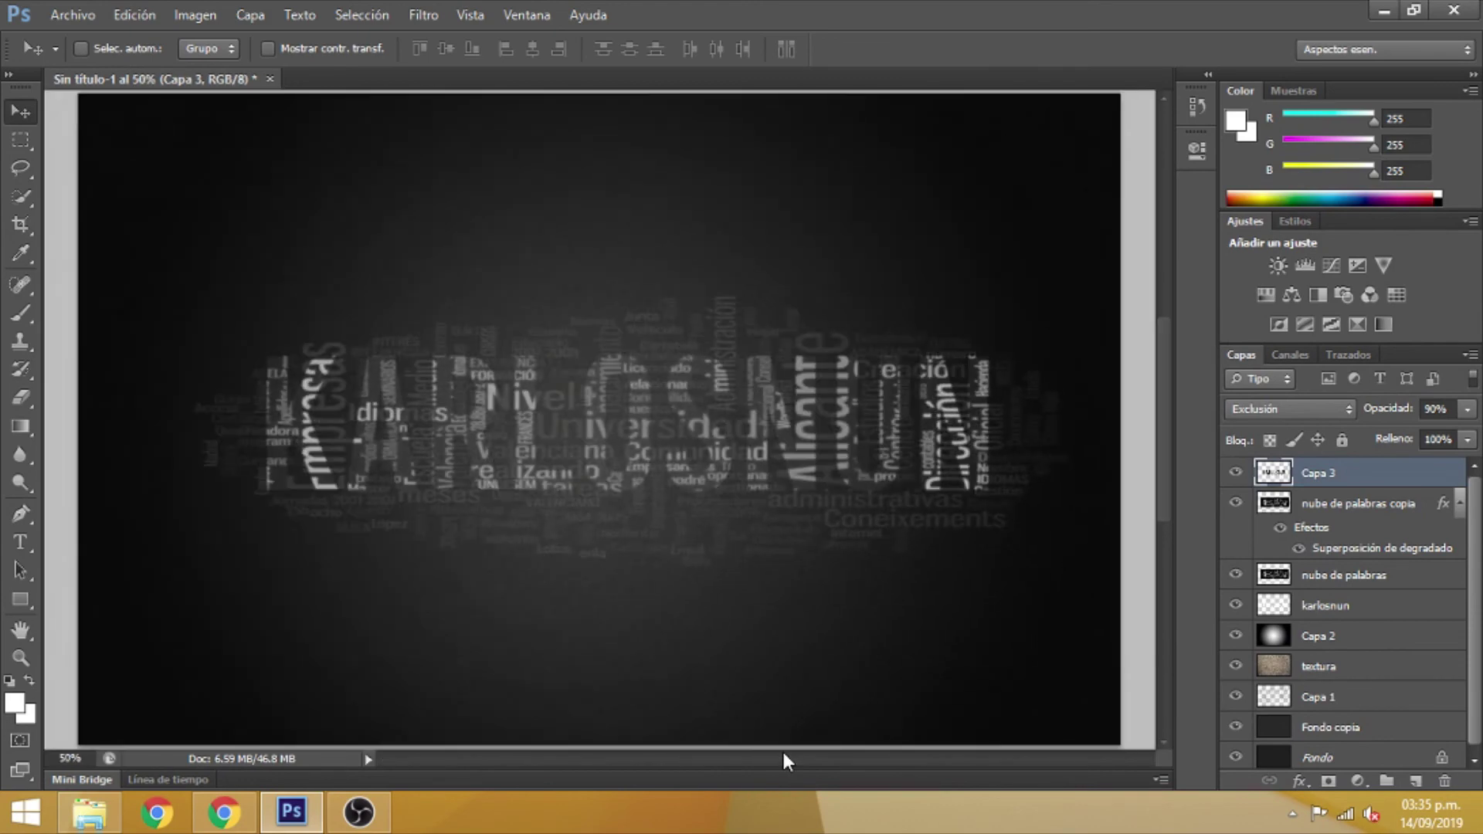